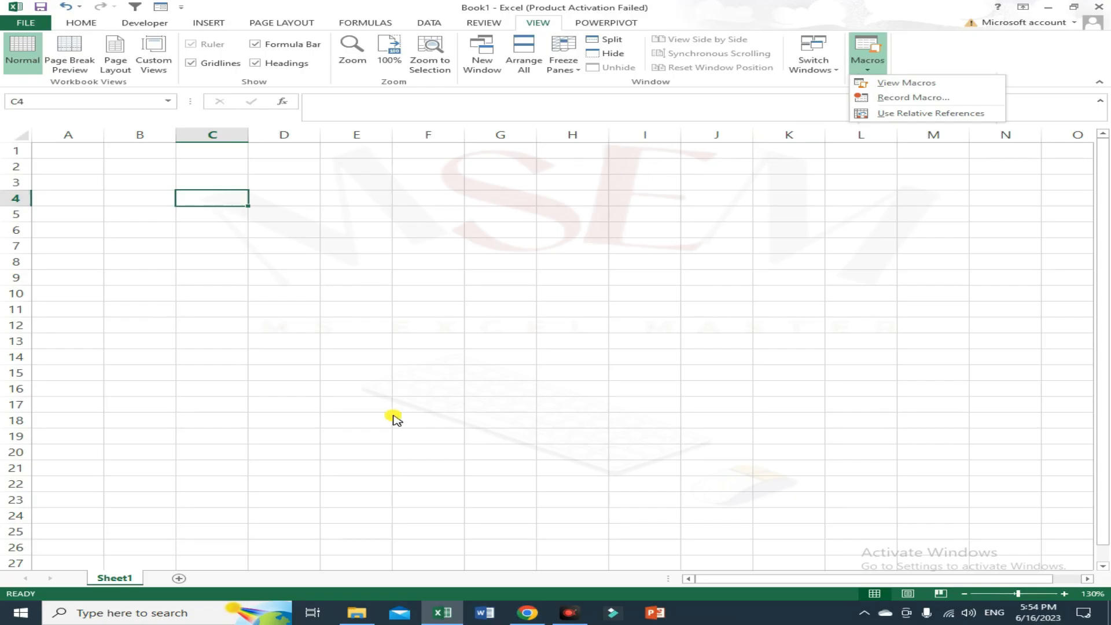
# Switch to the browser and browse the MS Excel Master YouTube channel's video and playlist pages.
pyautogui.click(527, 613)
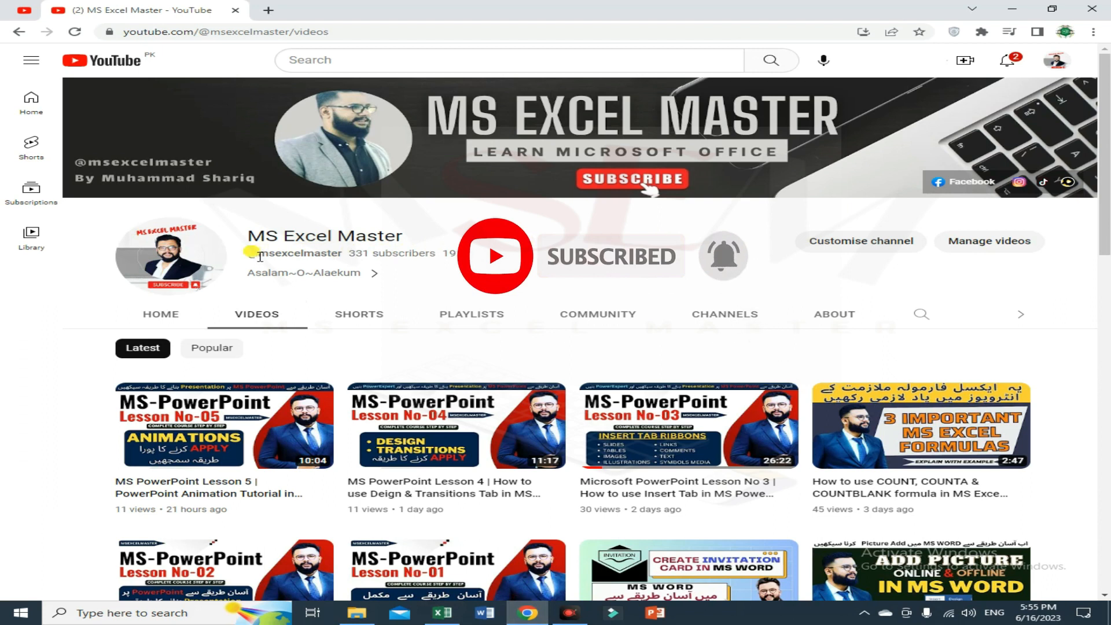
pyautogui.scroll(-2, 278, 370)
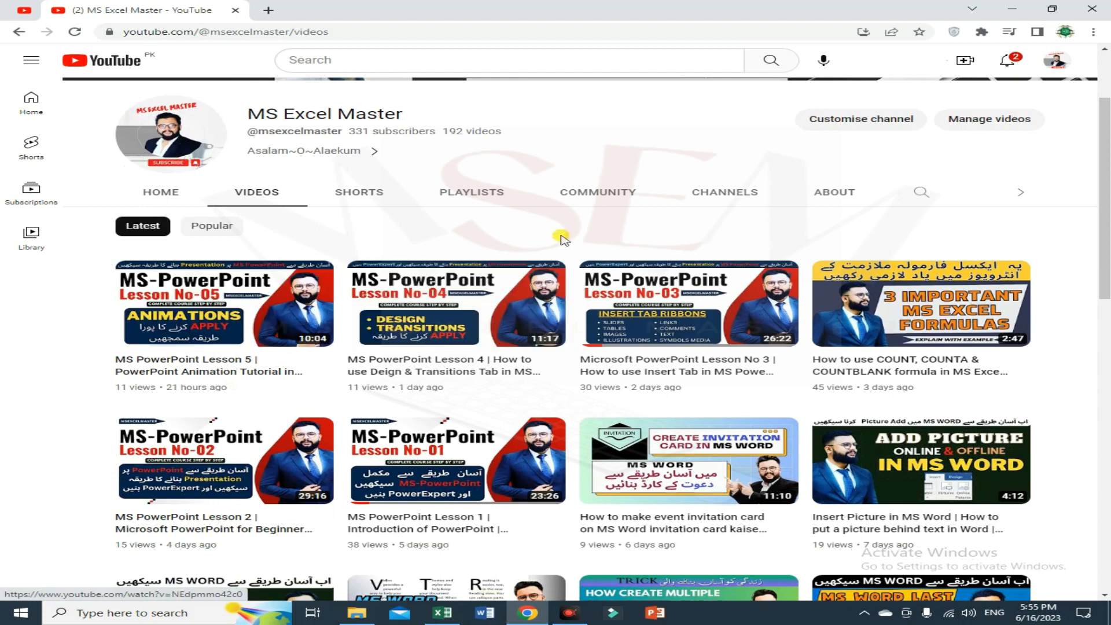
pyautogui.click(483, 205)
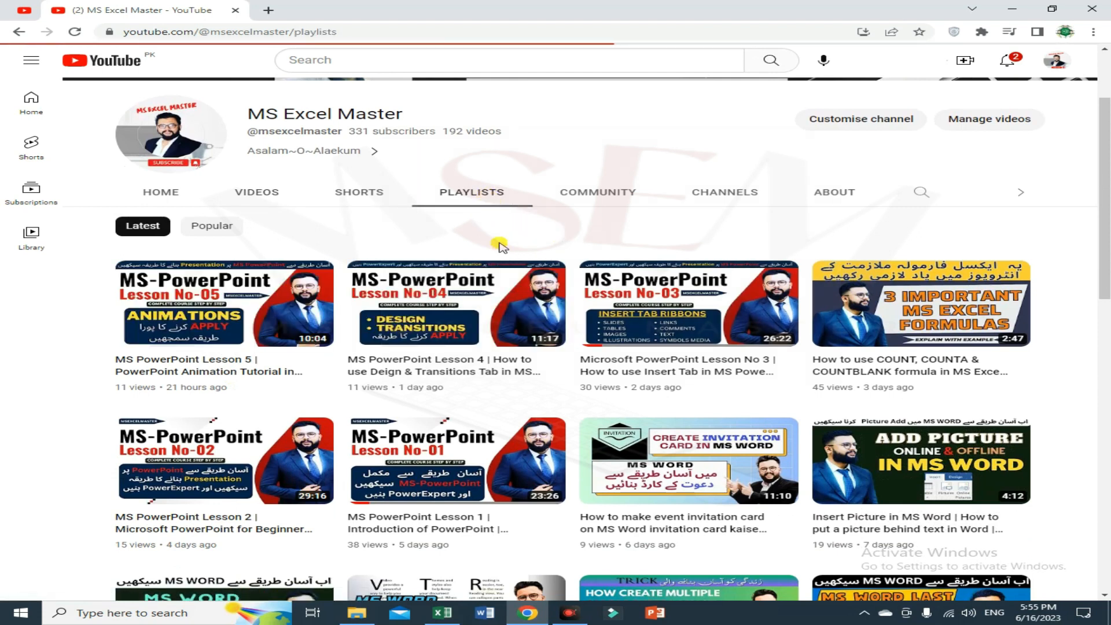
pyautogui.scroll(-3, 521, 405)
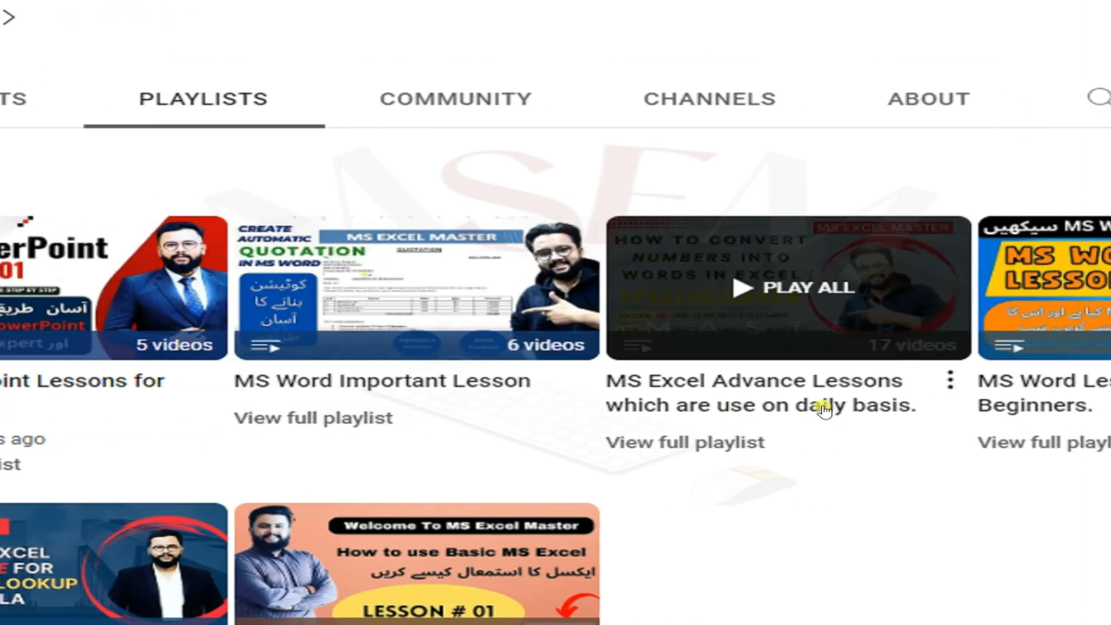
pyautogui.scroll(-1, 778, 470)
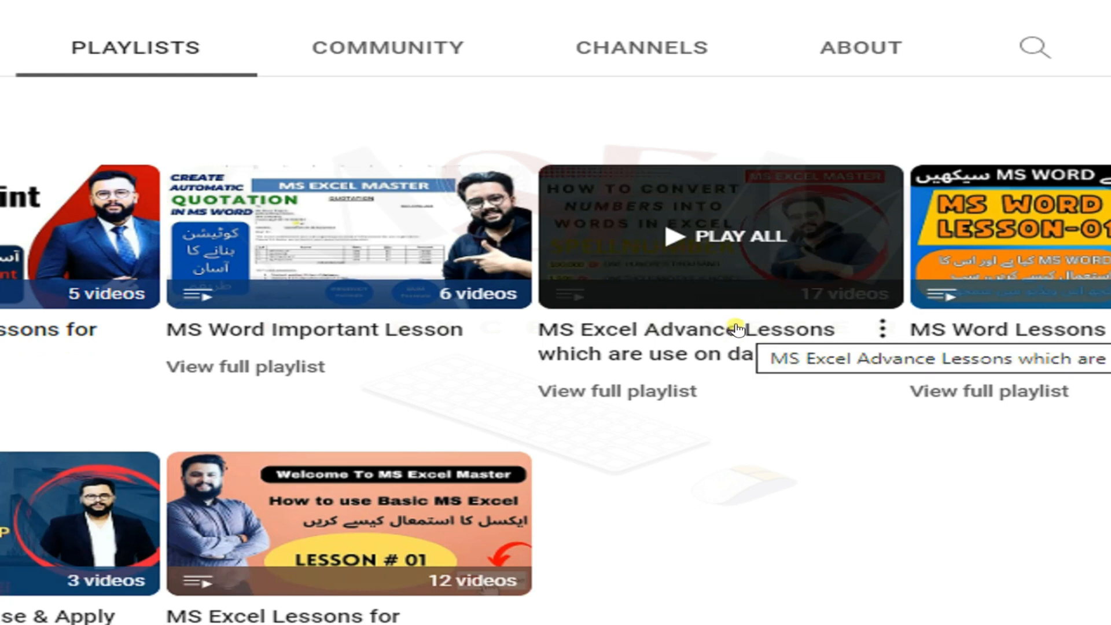
pyautogui.scroll(-1, 800, 473)
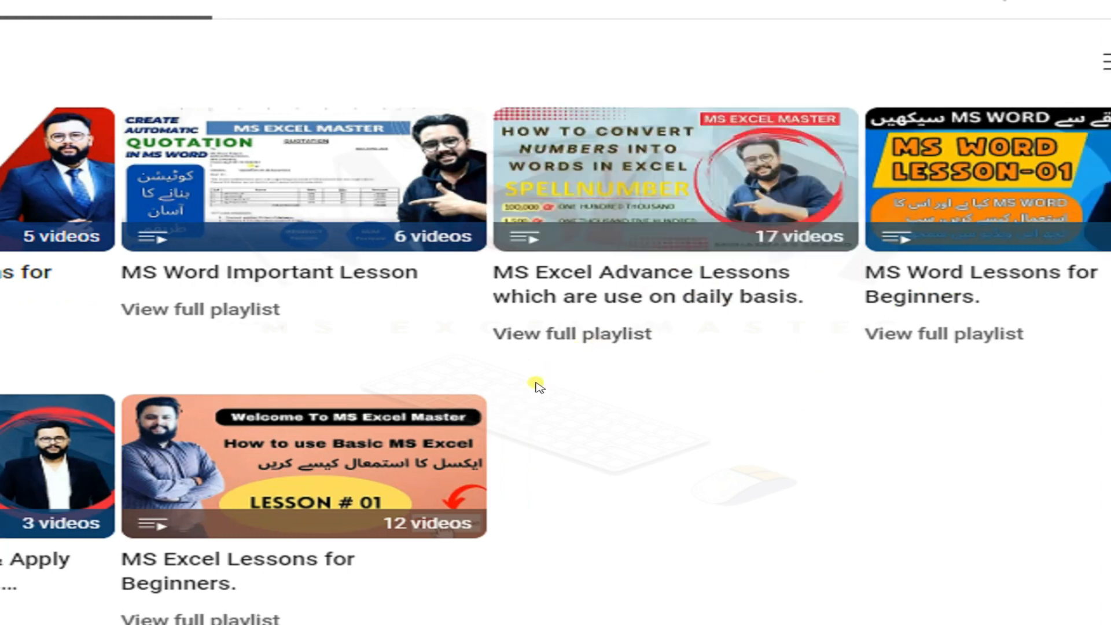
pyautogui.scroll(-2, 581, 467)
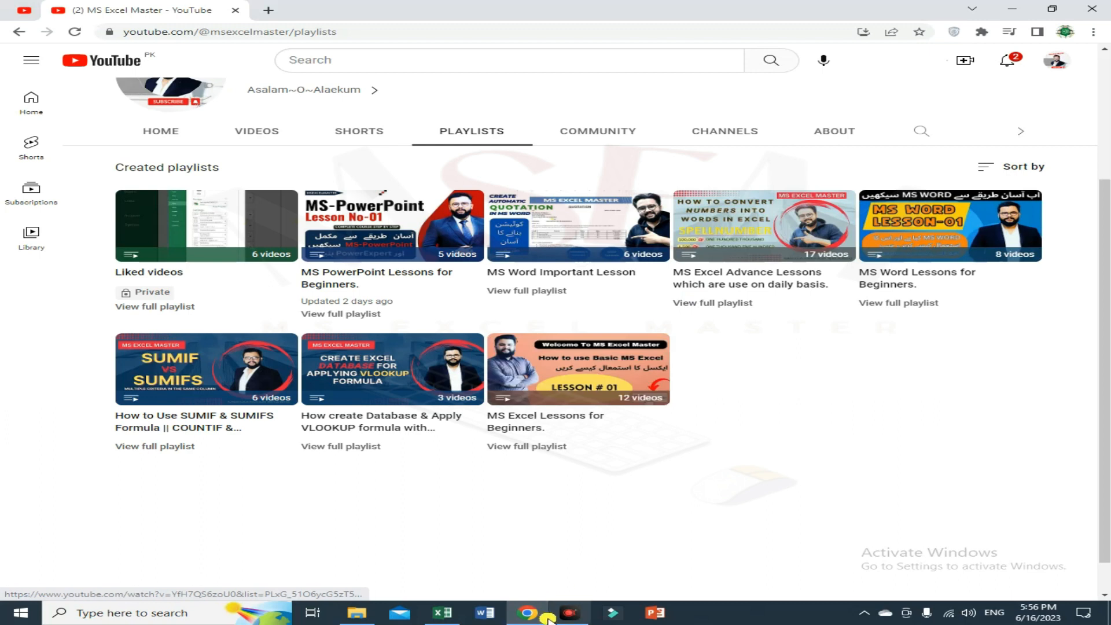
# Return to Excel, select cell A1, and open the Macros options on the View tab.
pyautogui.click(443, 613)
pyautogui.click(67, 166)
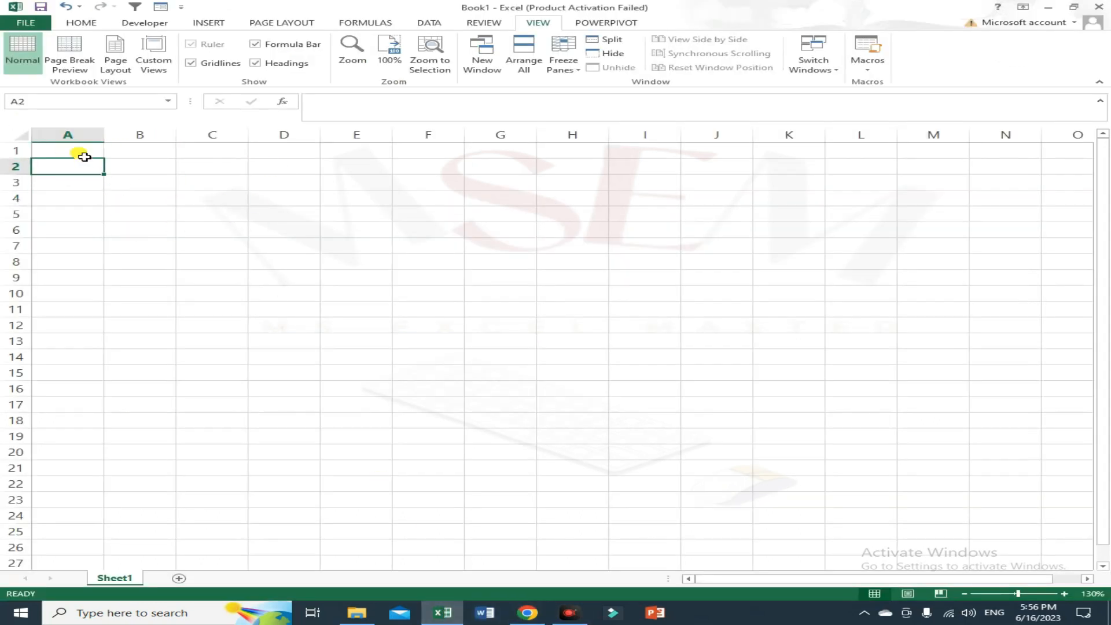
pyautogui.click(86, 151)
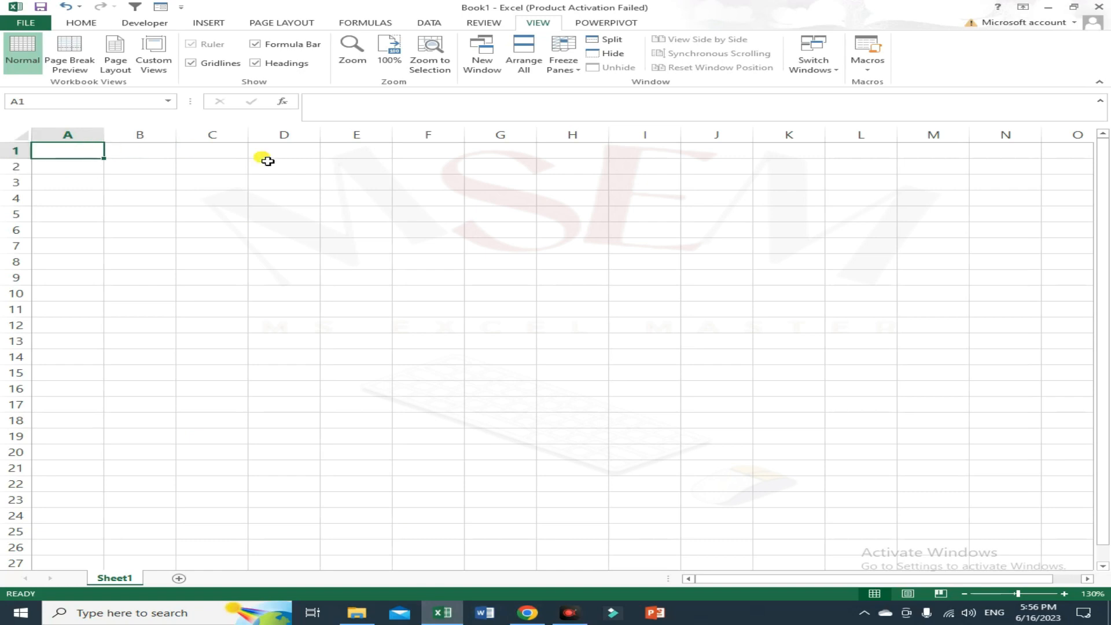
pyautogui.click(86, 22)
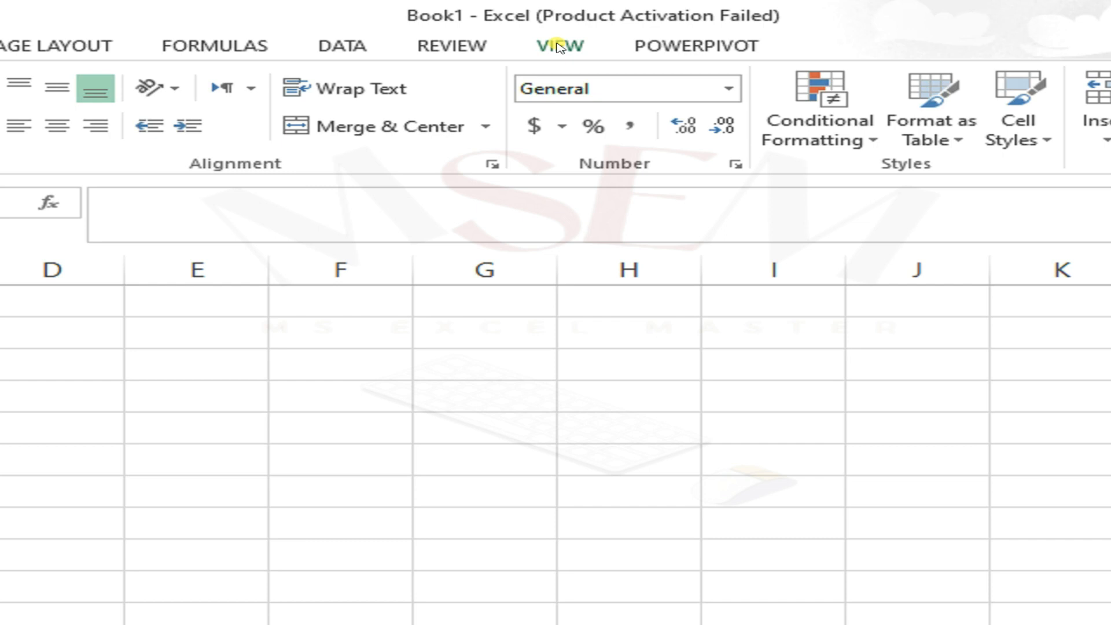
pyautogui.click(572, 50)
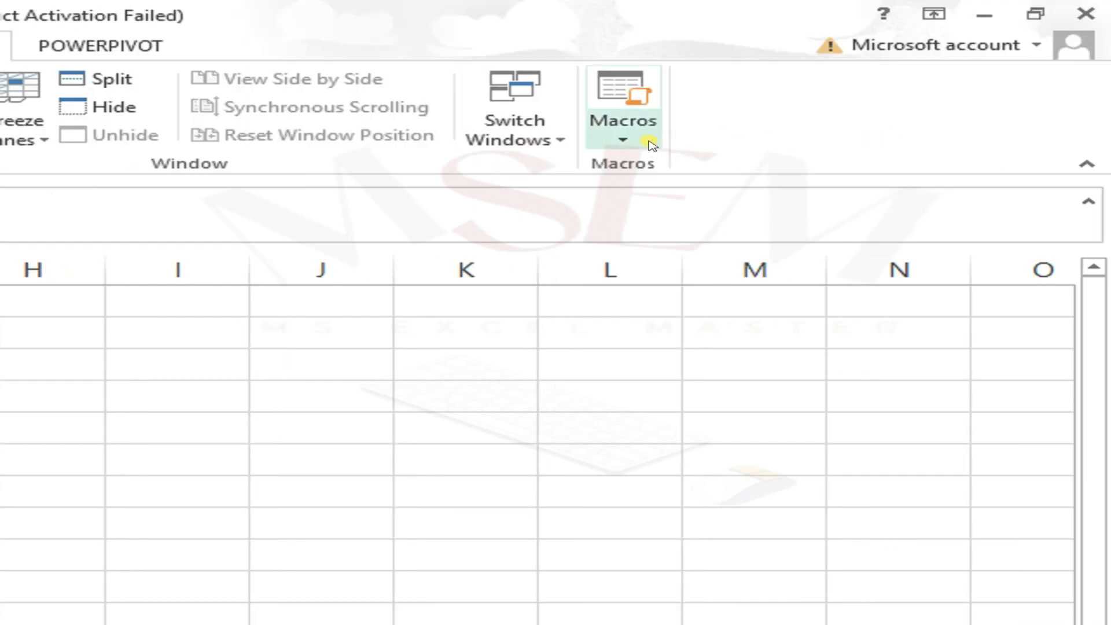
pyautogui.click(622, 140)
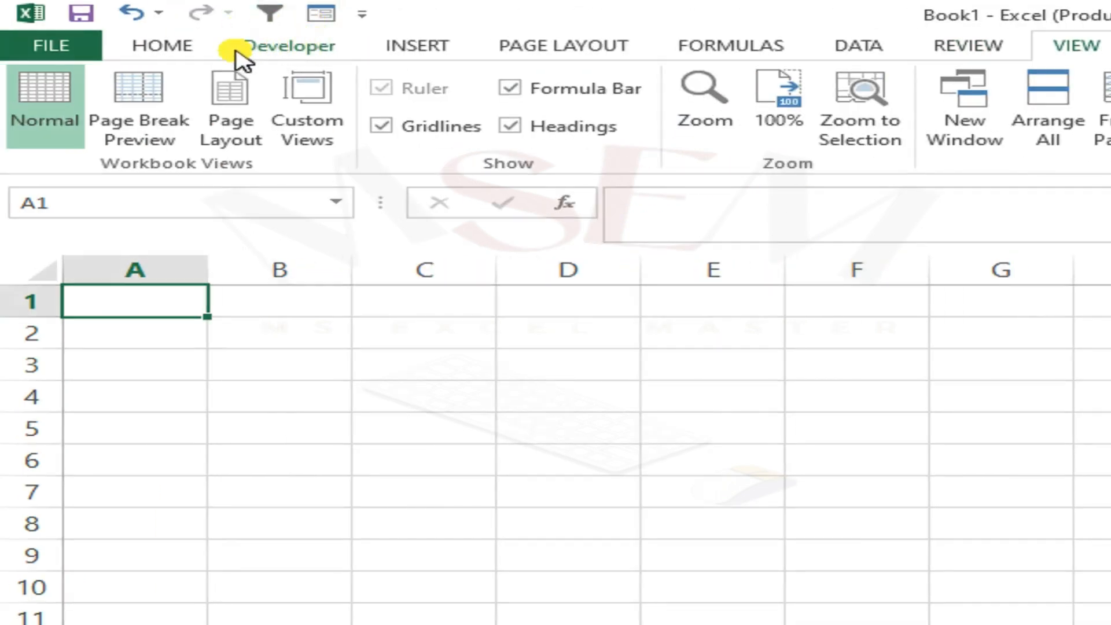
# Inspect the Developer (Custom) tab entry in the Customize the Ribbon settings and close them with OK.
pyautogui.click(324, 55)
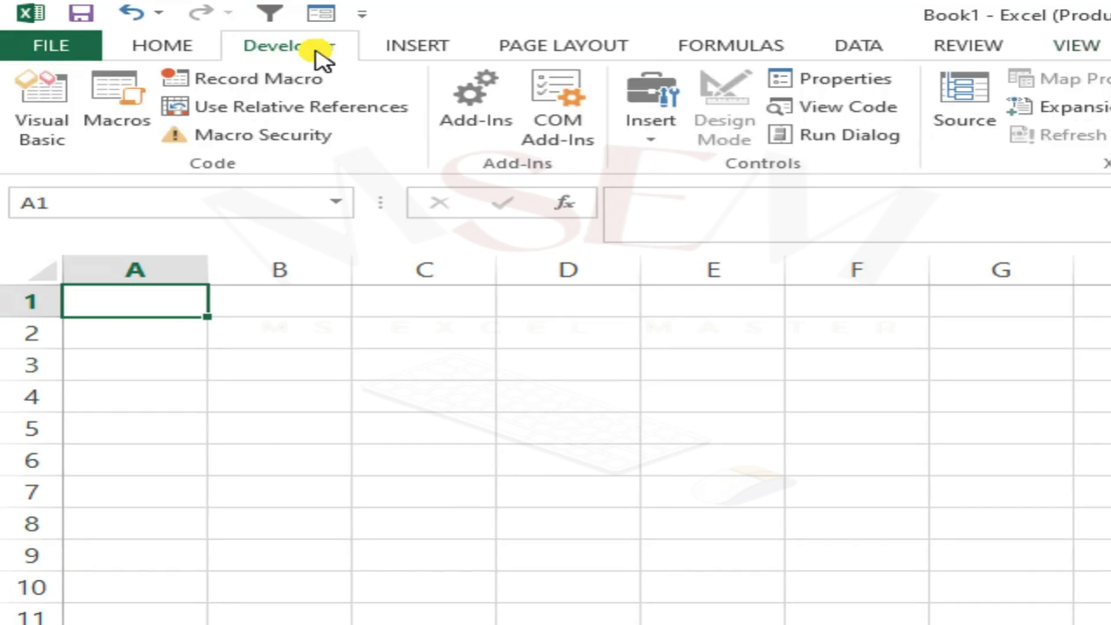
pyautogui.click(178, 48)
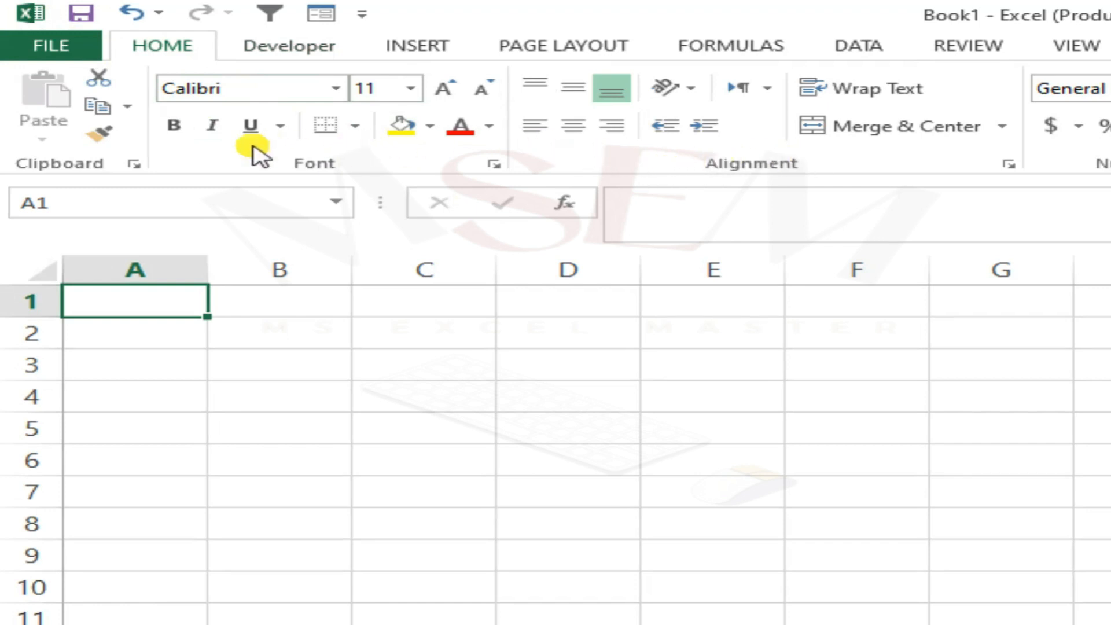
pyautogui.rightClick(192, 157)
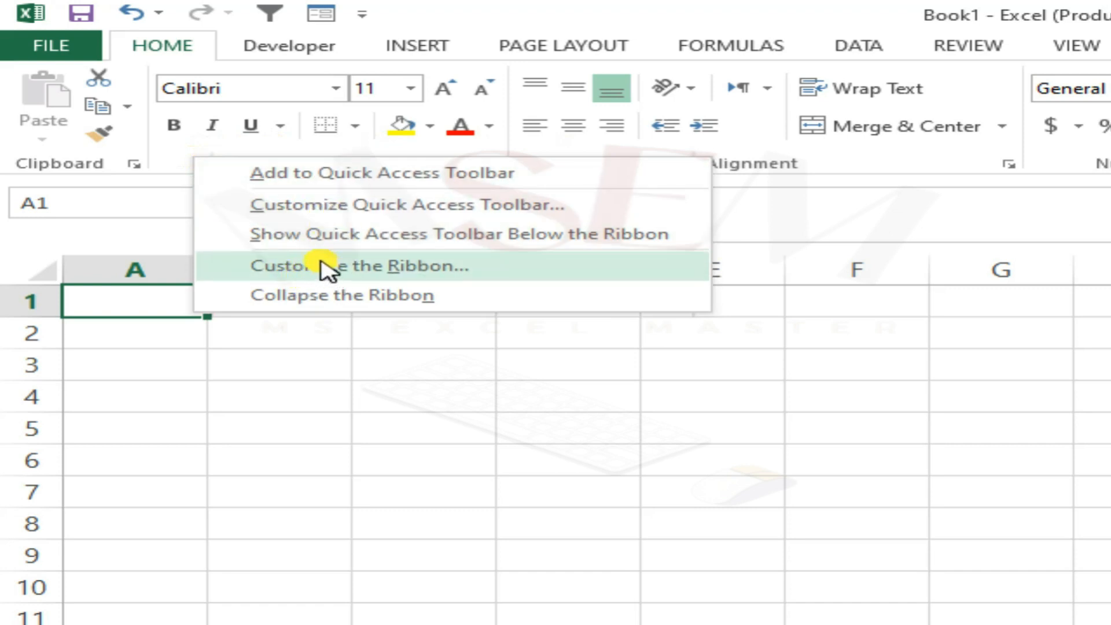
pyautogui.click(389, 266)
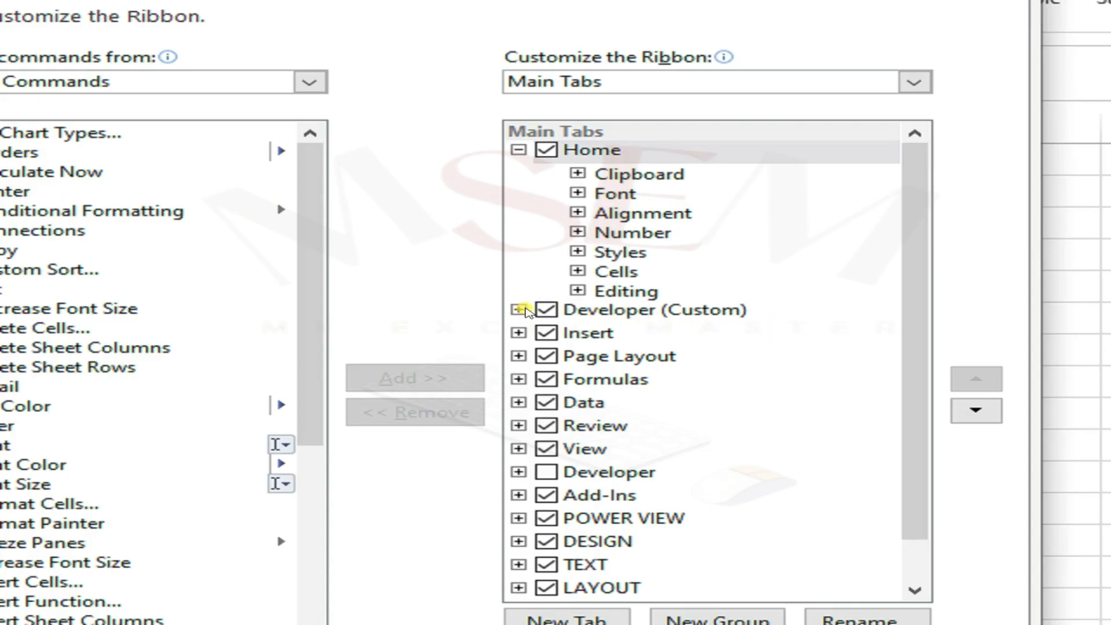
pyautogui.click(549, 312)
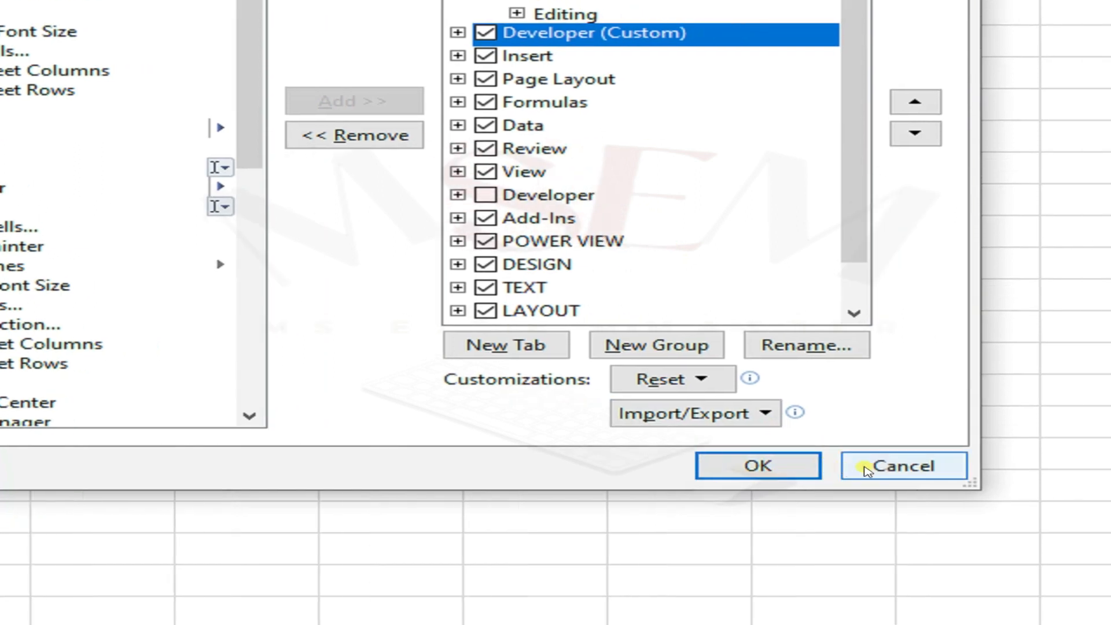
pyautogui.click(827, 480)
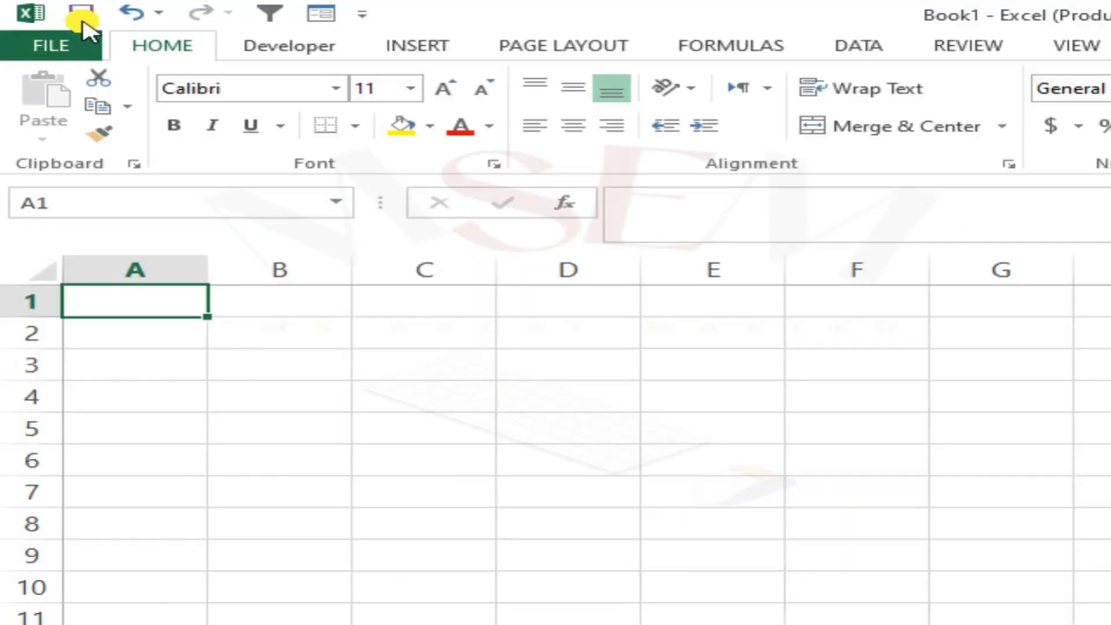
pyautogui.click(64, 49)
pyautogui.click(103, 599)
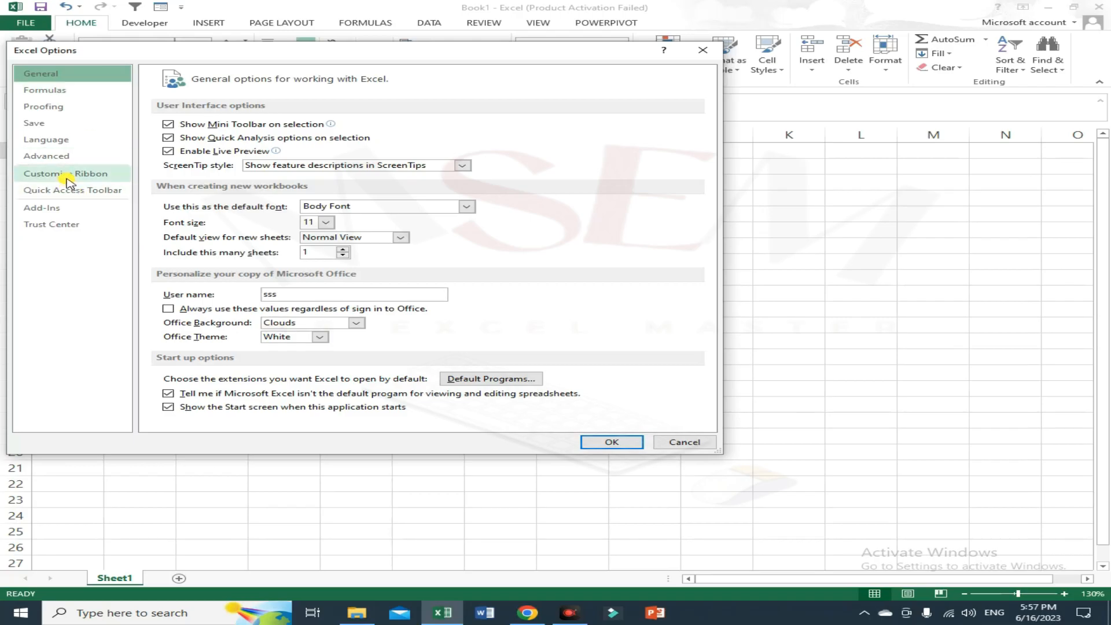
pyautogui.click(73, 176)
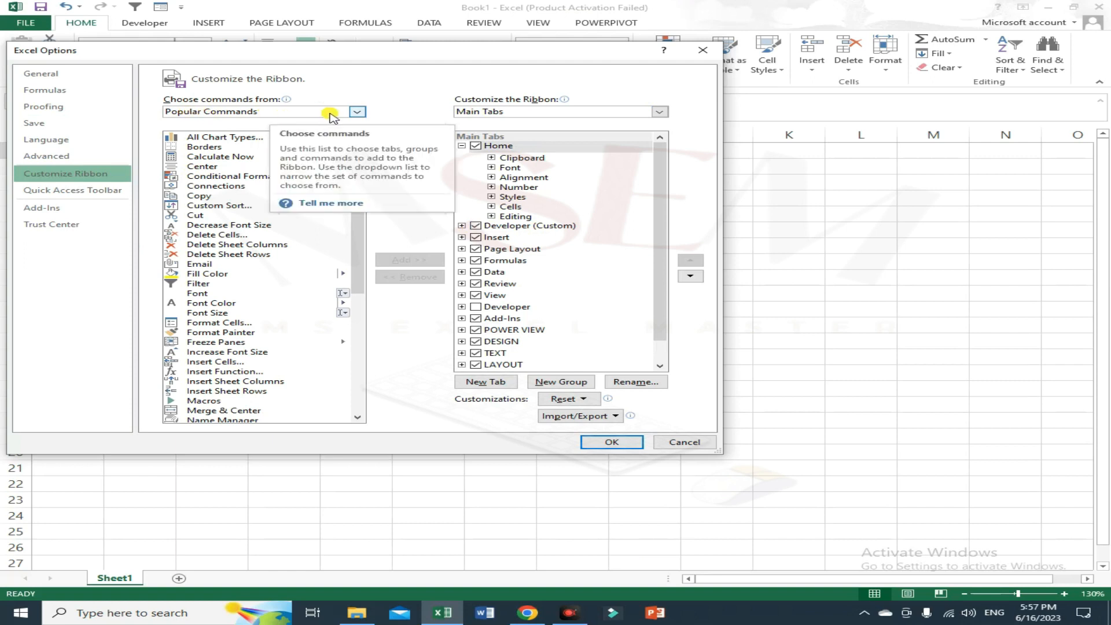
pyautogui.click(356, 111)
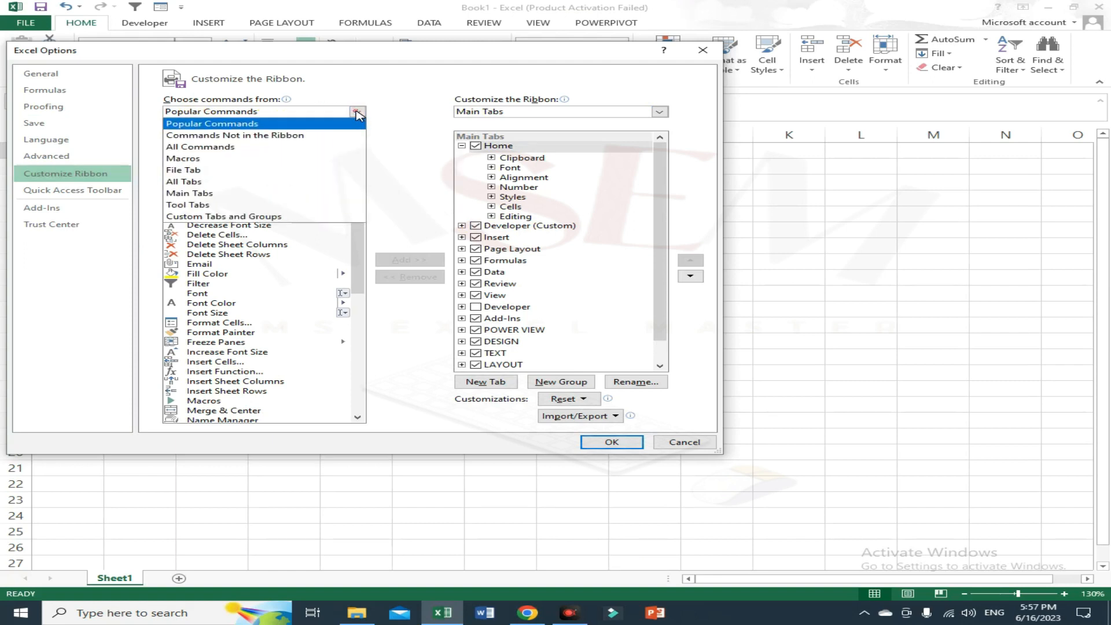
pyautogui.click(181, 148)
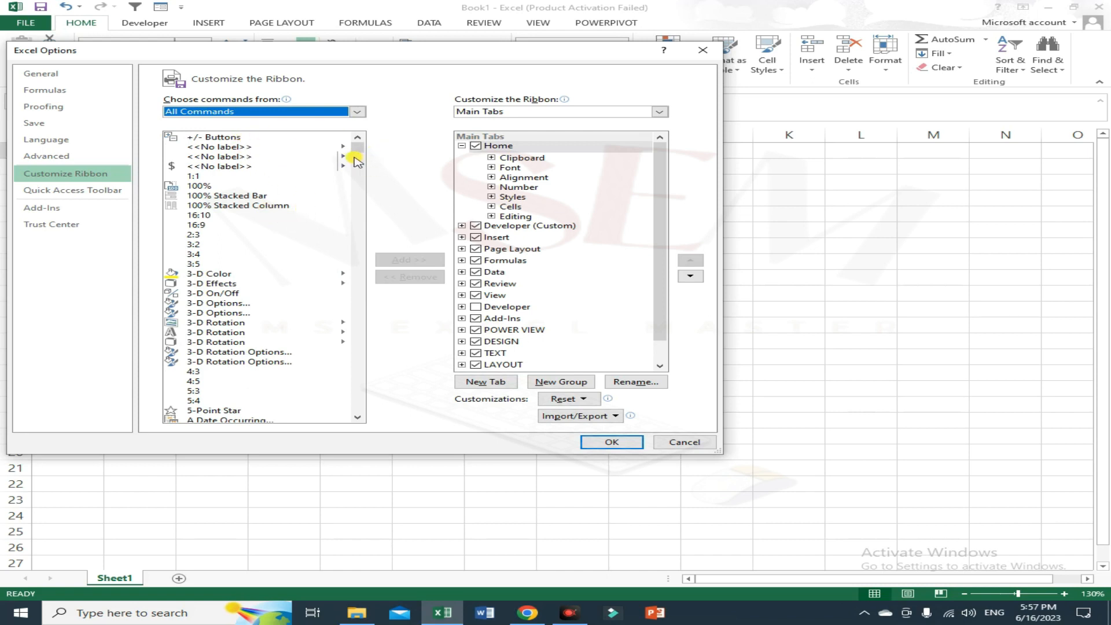
pyautogui.click(702, 50)
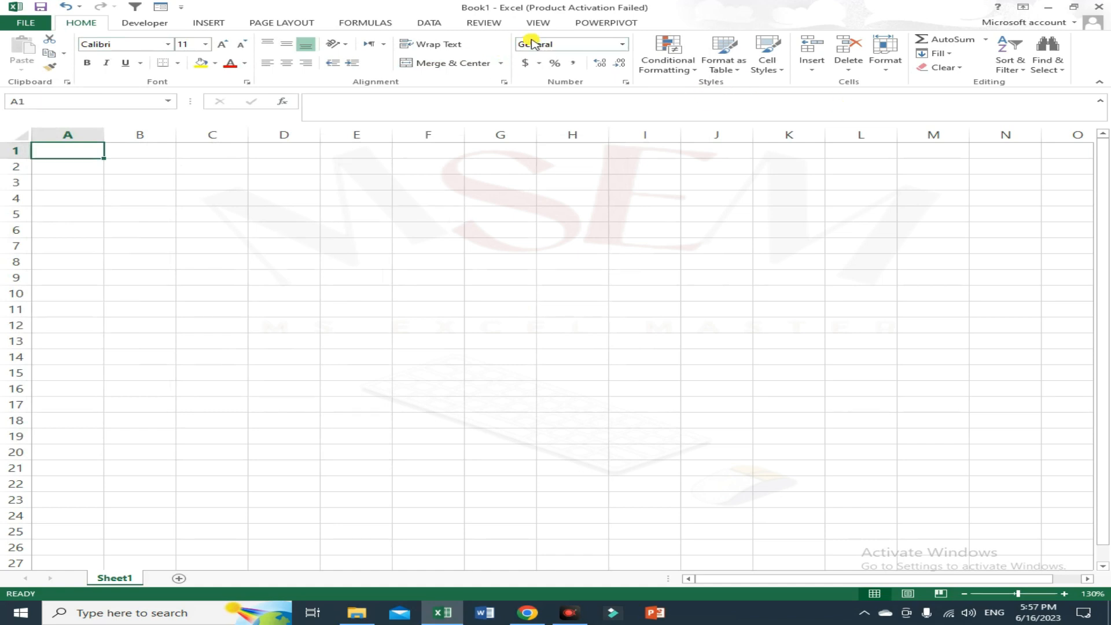
# Start recording a new macro from the Developer tab and move the Record Macro dialog aside.
pyautogui.click(148, 23)
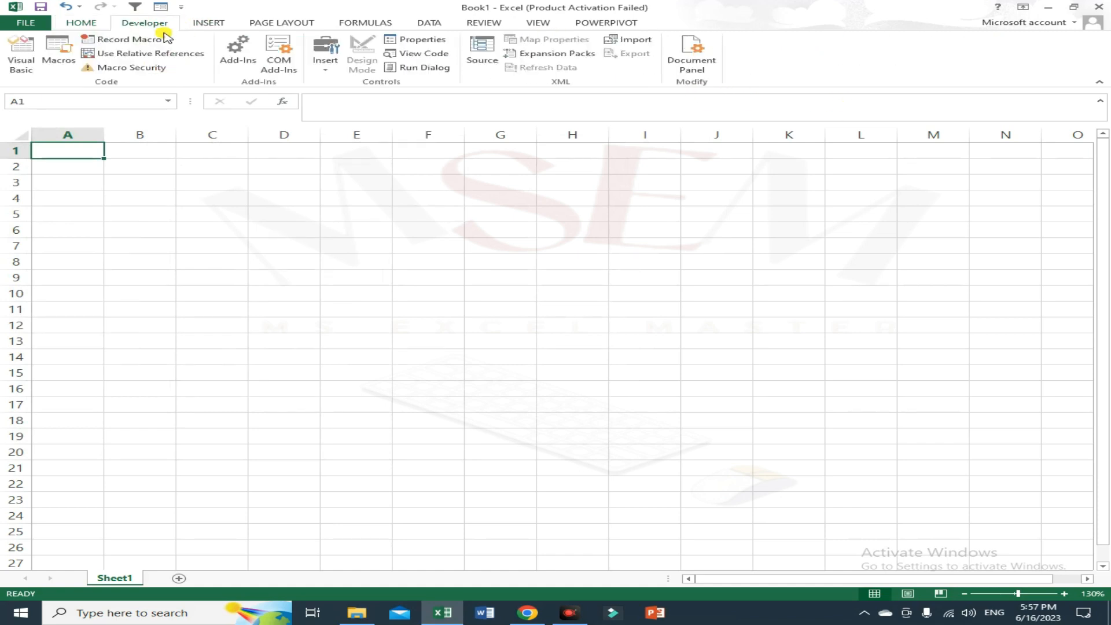
pyautogui.click(544, 24)
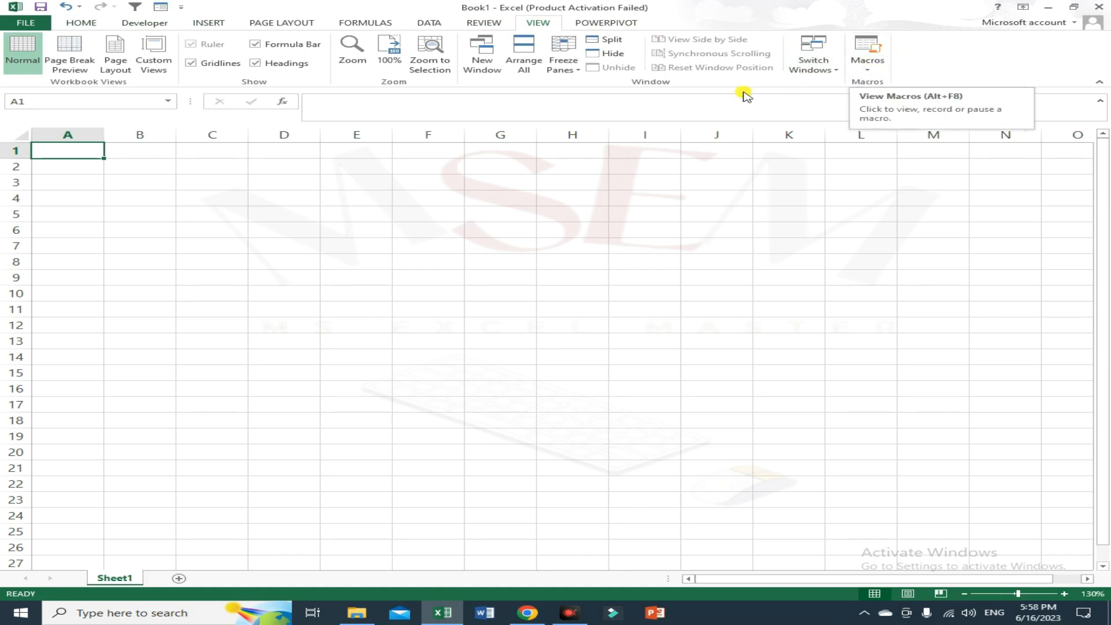
pyautogui.click(128, 24)
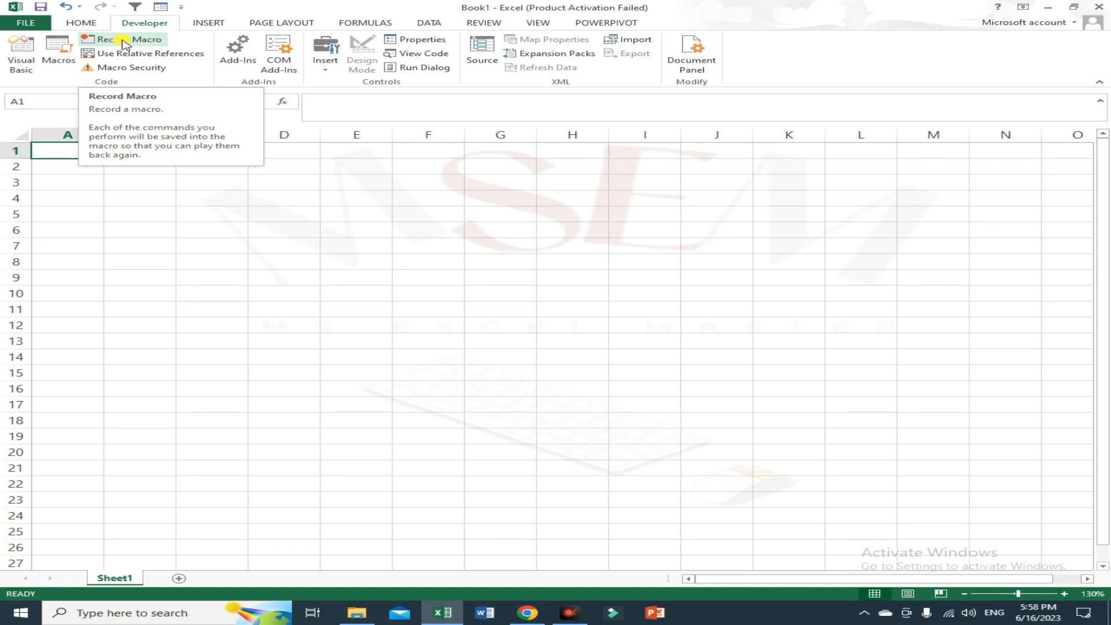
pyautogui.click(126, 41)
pyautogui.moveTo(733, 240); pyautogui.dragTo(397, 255)
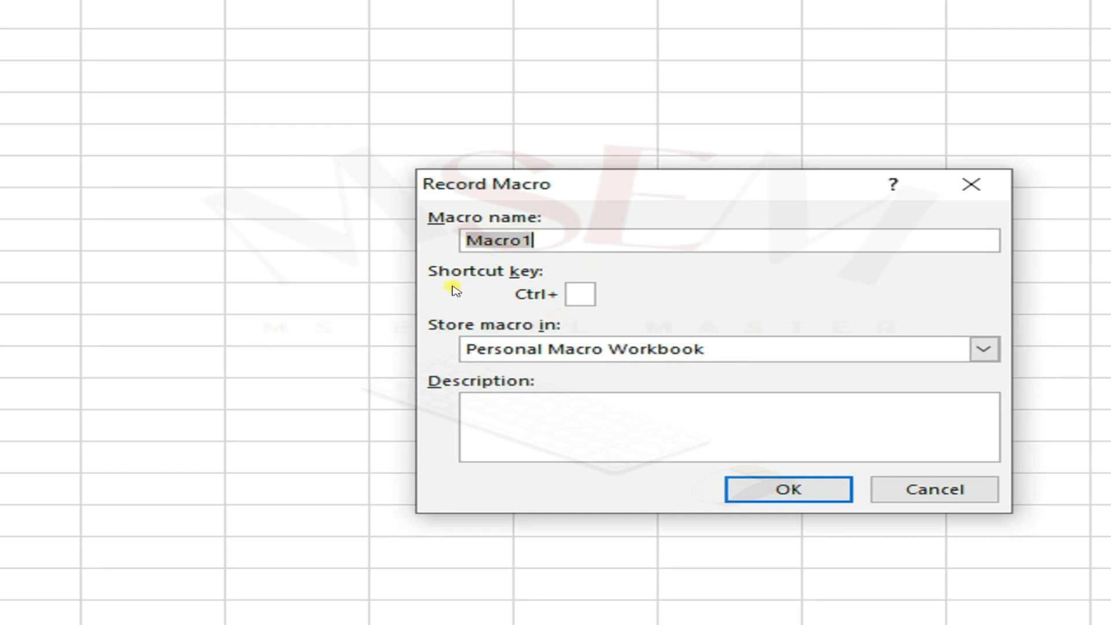
# Name the macro msexcel1 and assign it the shortcut key Ctrl+w.
pyautogui.click(537, 231)
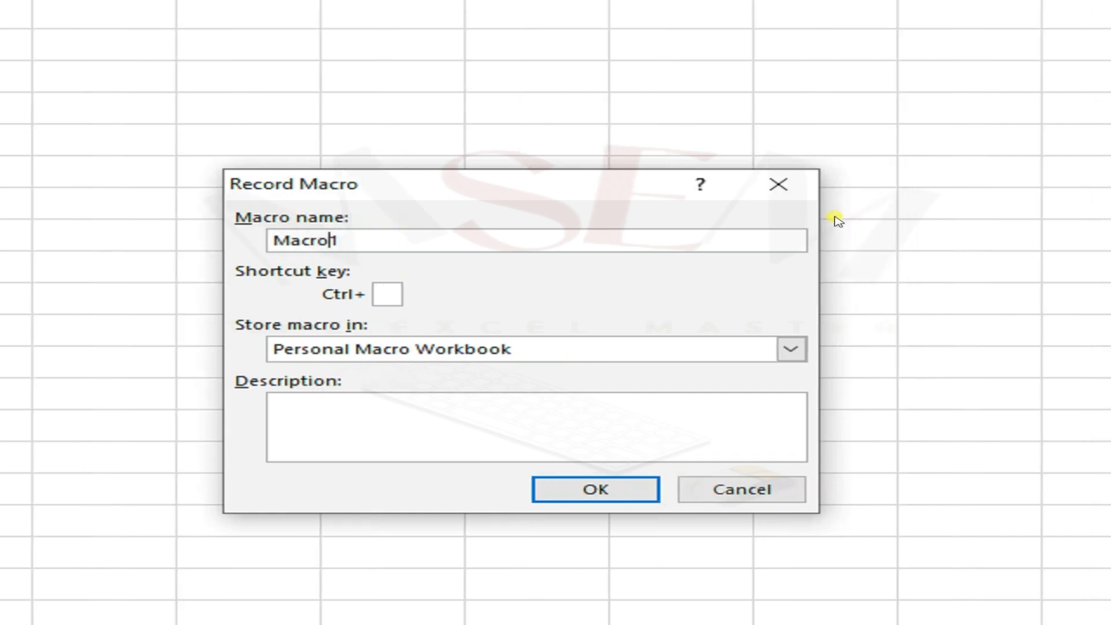
pyautogui.hotkey('shift', 'Home')
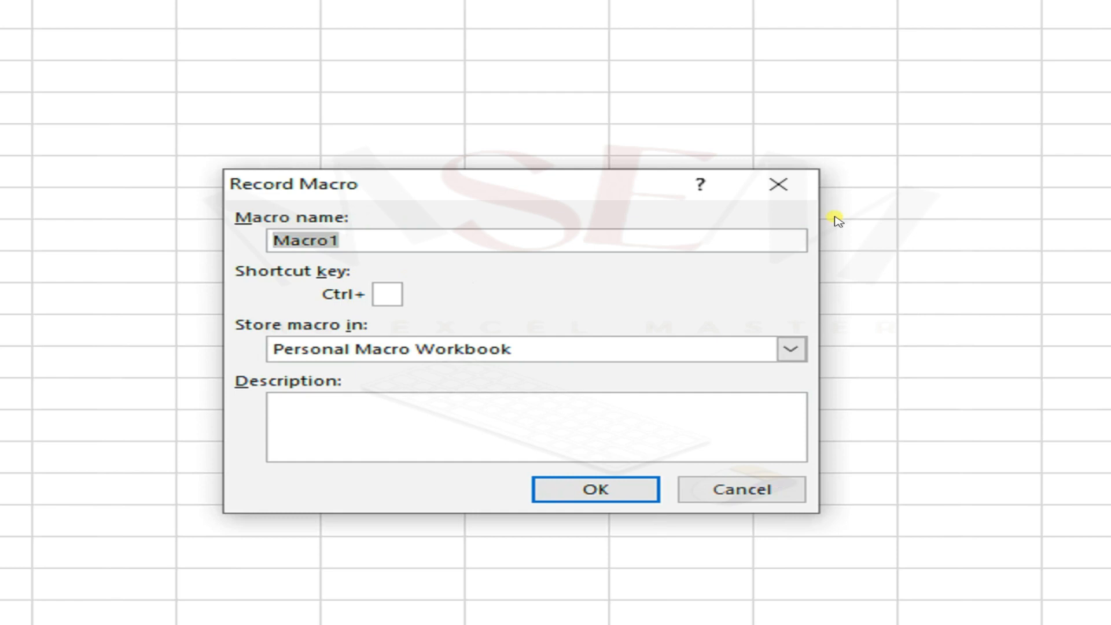
pyautogui.write('msexcel')
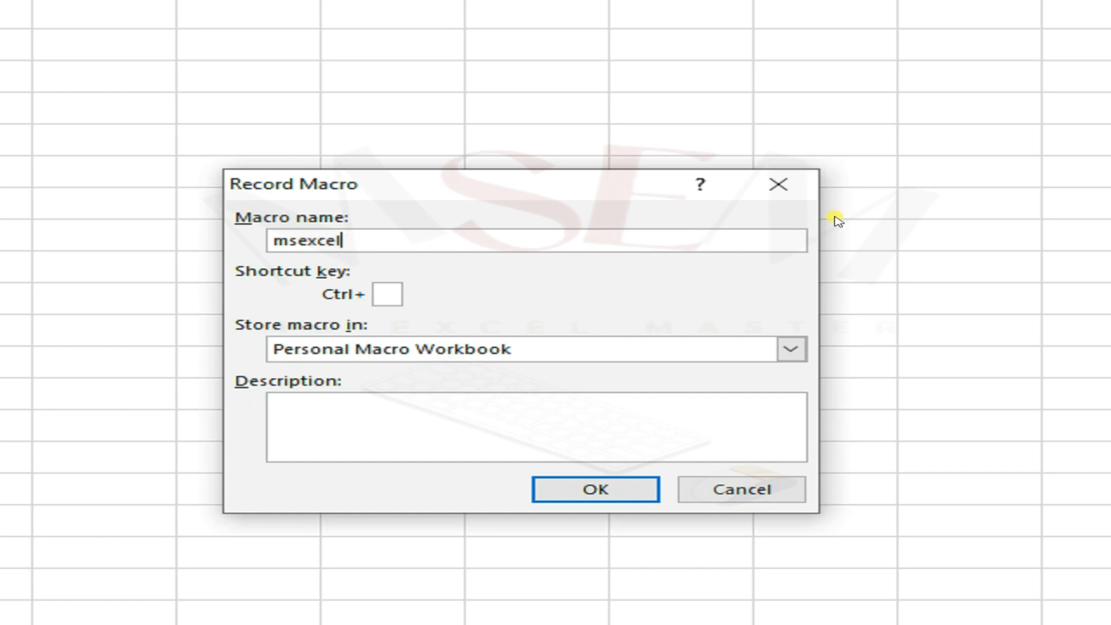
pyautogui.write('1')
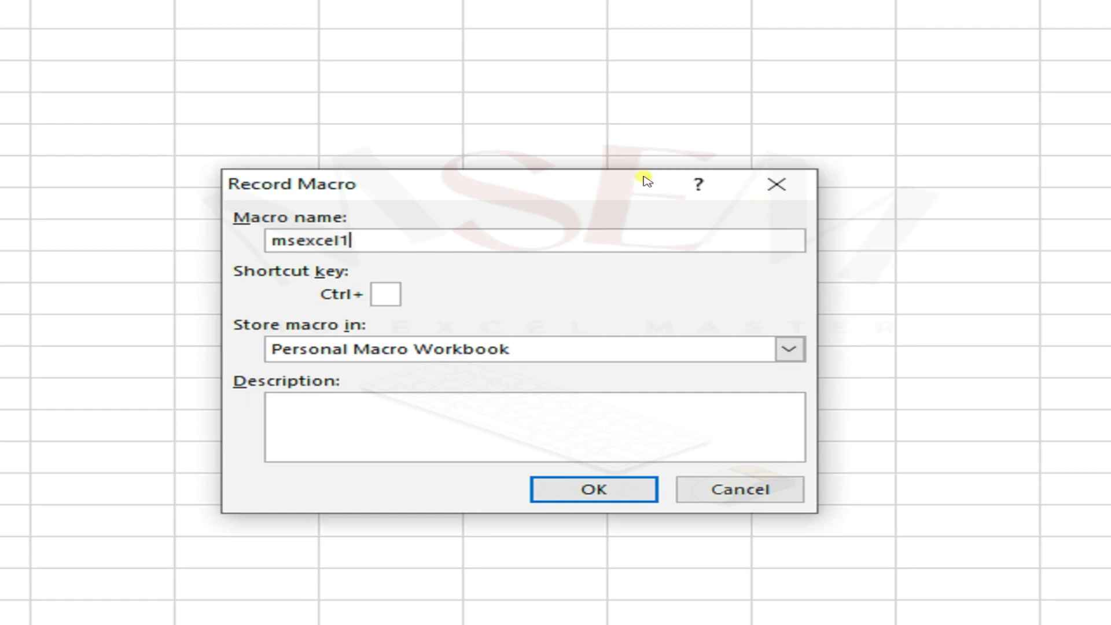
pyautogui.click(407, 290)
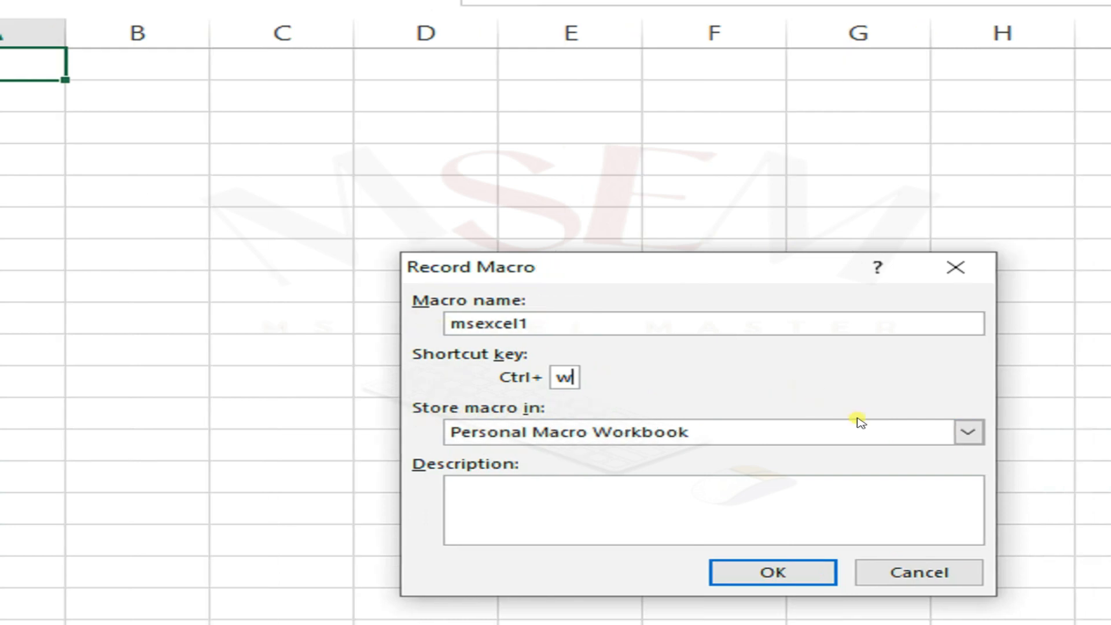
# Store the macro in the Personal Macro Workbook and start recording.
pyautogui.click(835, 434)
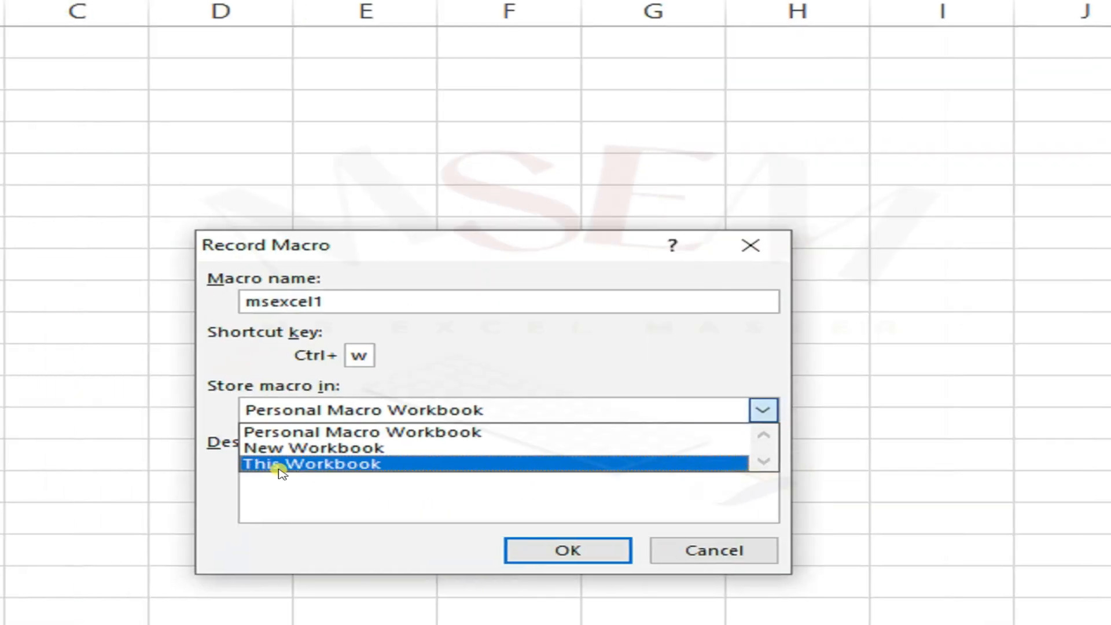
pyautogui.click(280, 469)
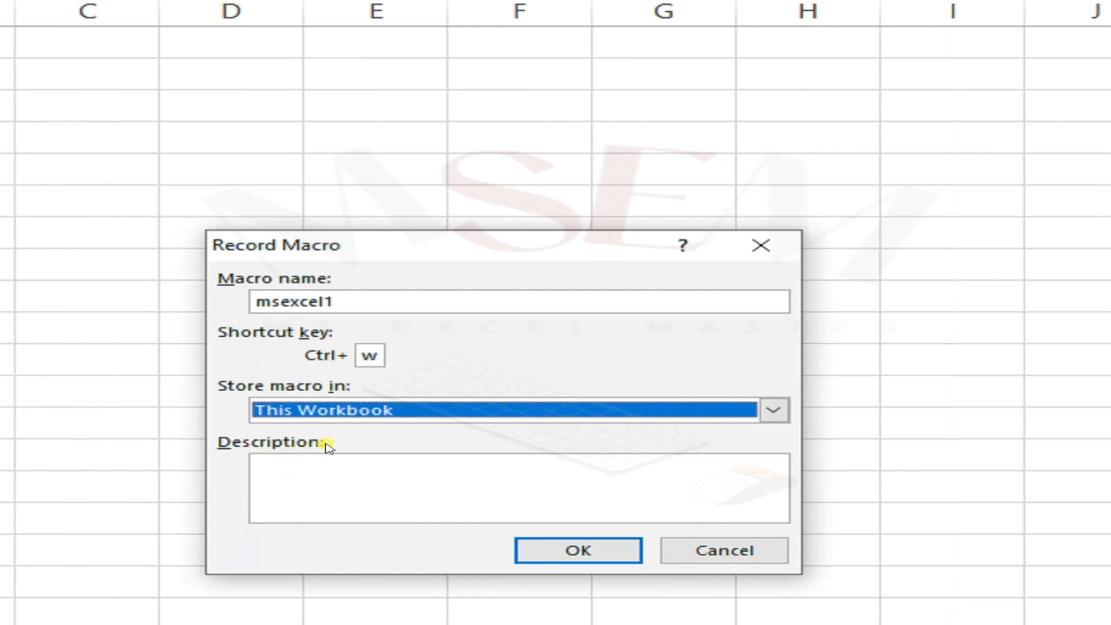
pyautogui.click(773, 410)
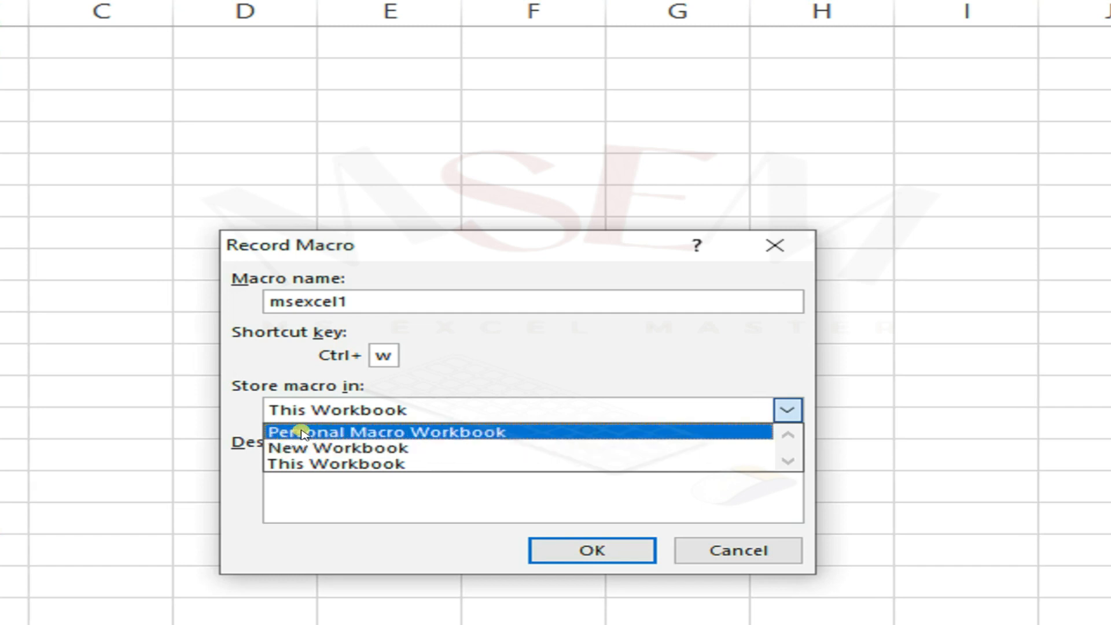
pyautogui.click(531, 433)
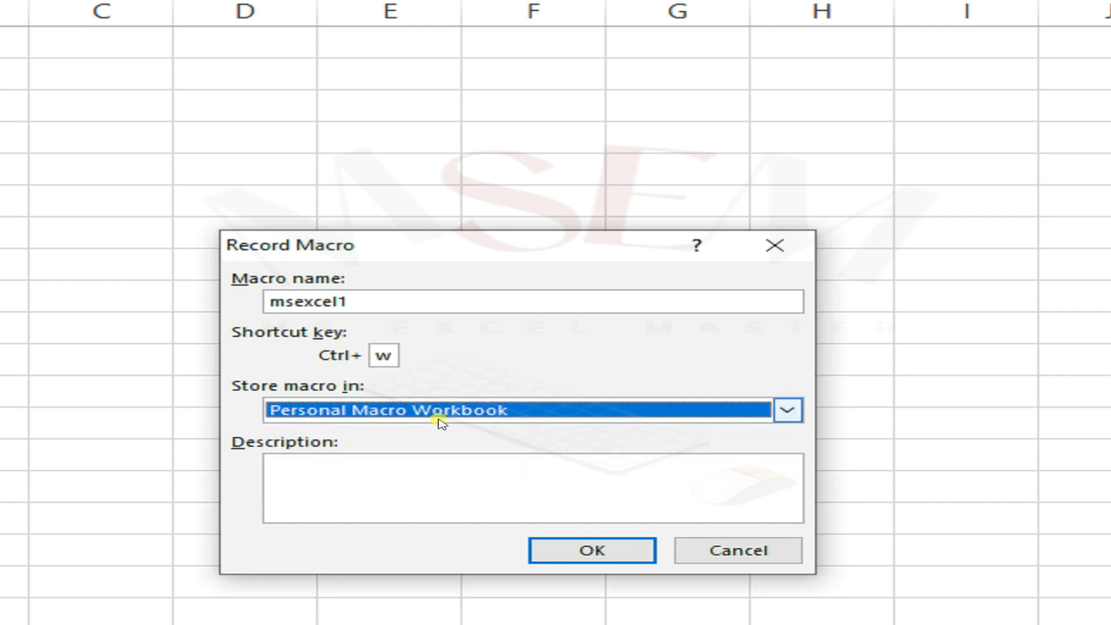
pyautogui.click(315, 470)
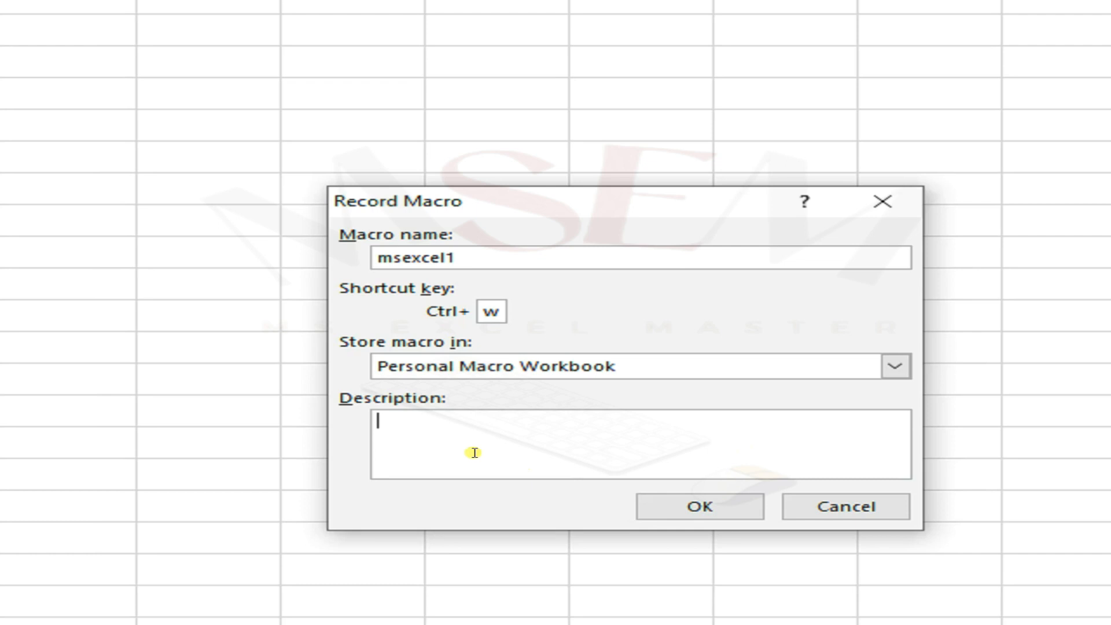
pyautogui.click(660, 506)
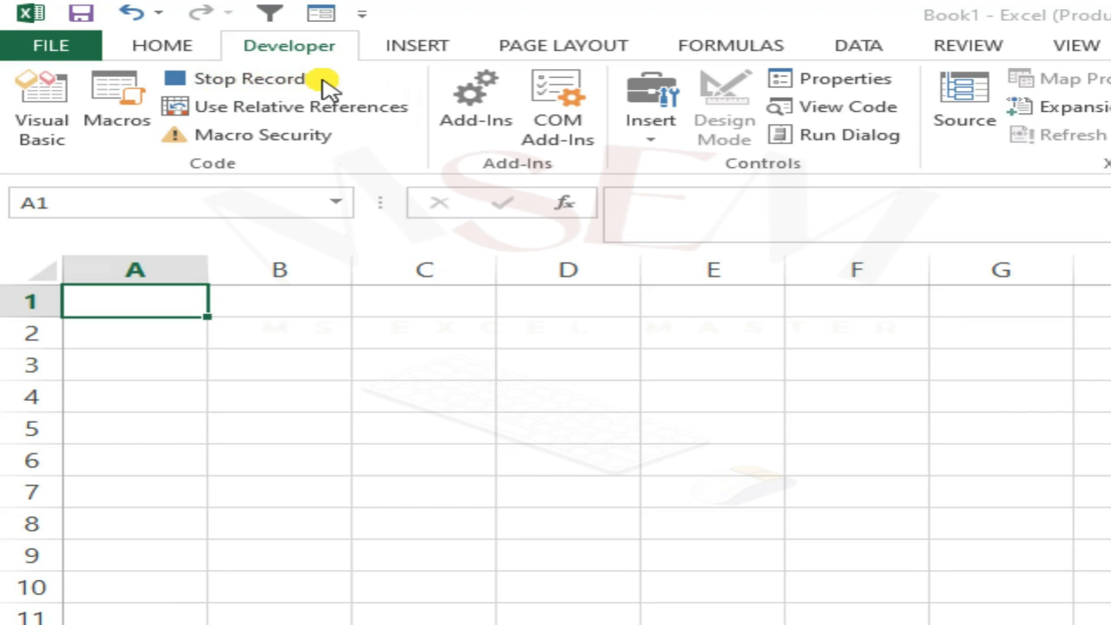
# Enter the headers SR#, Names and Sales Qty in cells A1 to C1.
pyautogui.click(139, 309)
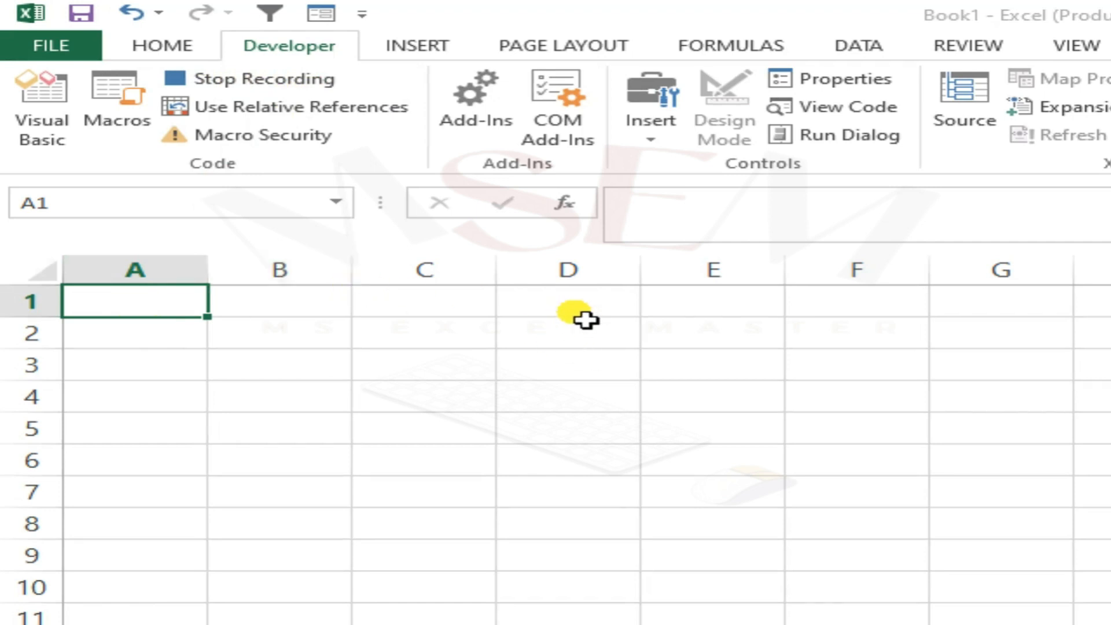
pyautogui.write('SR#')
pyautogui.press('Return')
pyautogui.press('Up')
pyautogui.press('Right')
pyautogui.write('Names')
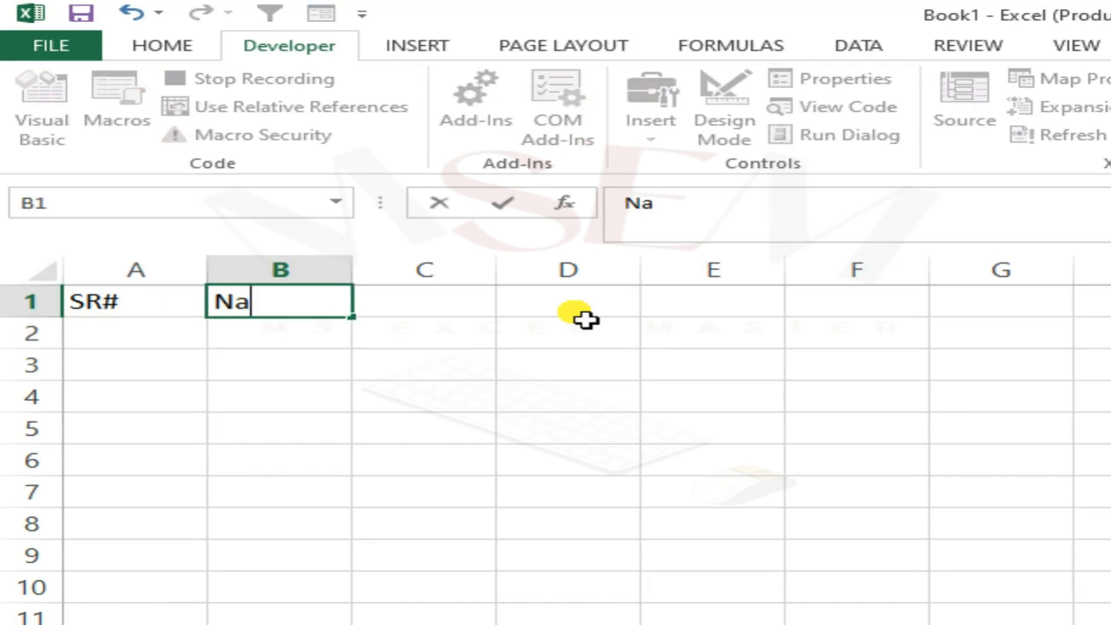
pyautogui.hotkey('ctrl', 'Return')
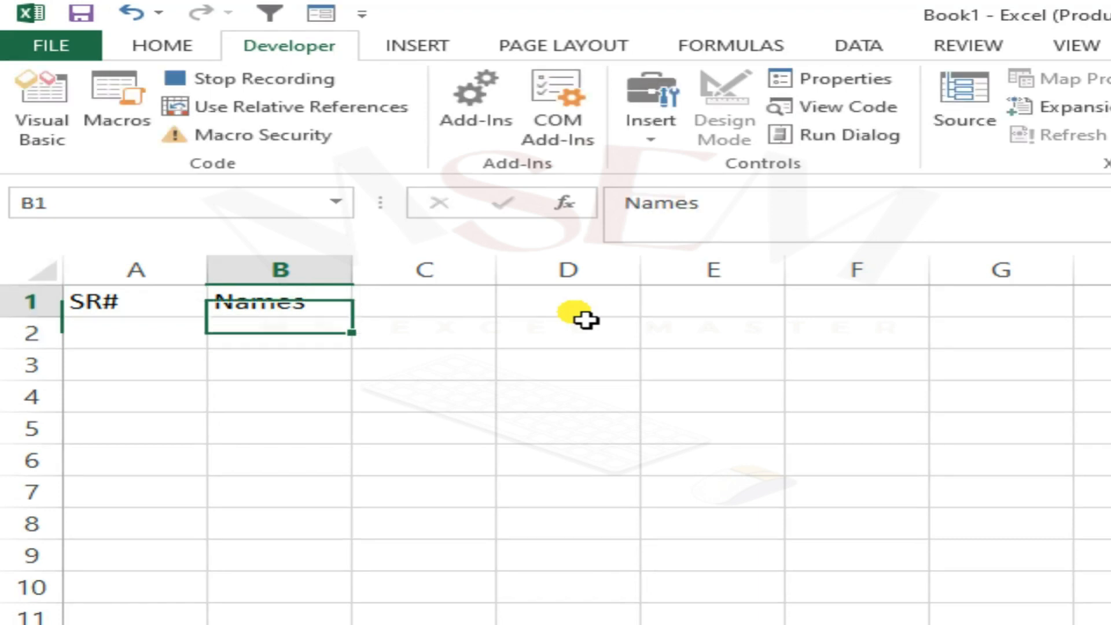
pyautogui.press('Right')
pyautogui.write('Sales ')
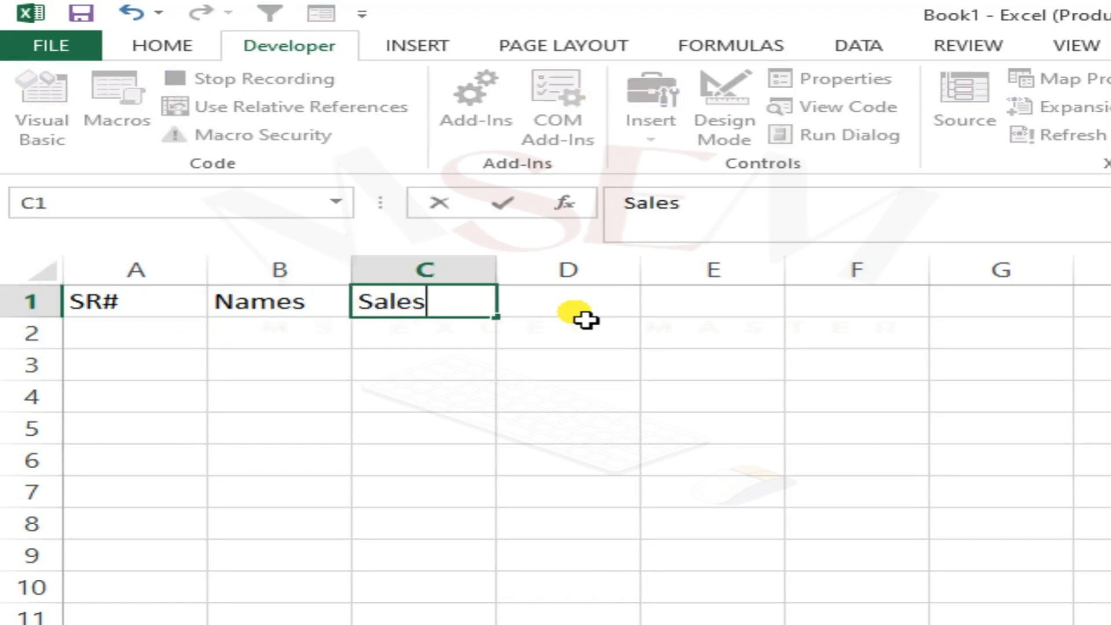
pyautogui.write('Qty')
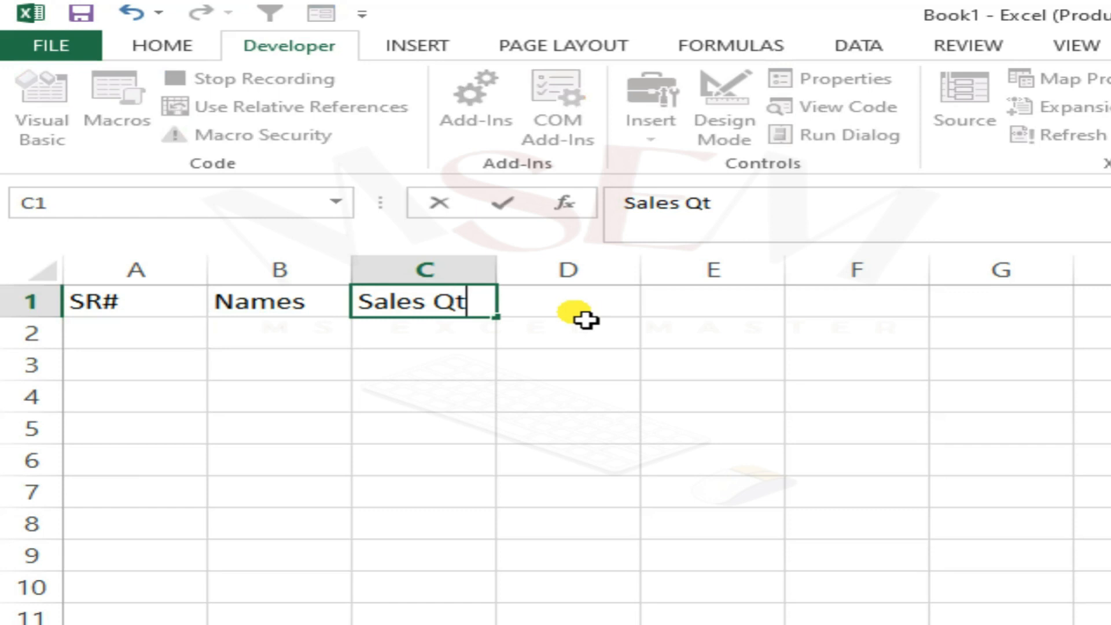
pyautogui.press('Return')
# Enter the serial numbers 1 to 4 in cells A2 to A5.
pyautogui.press('Left')
pyautogui.press('Left')
pyautogui.write('1')
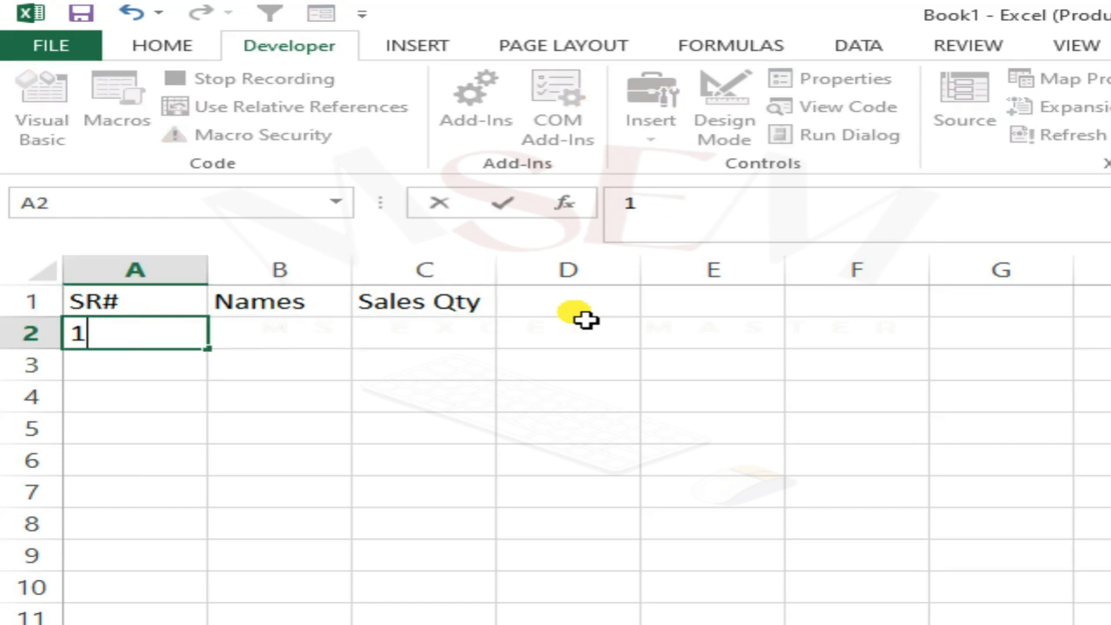
pyautogui.press('Return')
pyautogui.write('2')
pyautogui.press('Return')
pyautogui.write('3')
pyautogui.press('Return')
pyautogui.write('4')
pyautogui.press('Return')
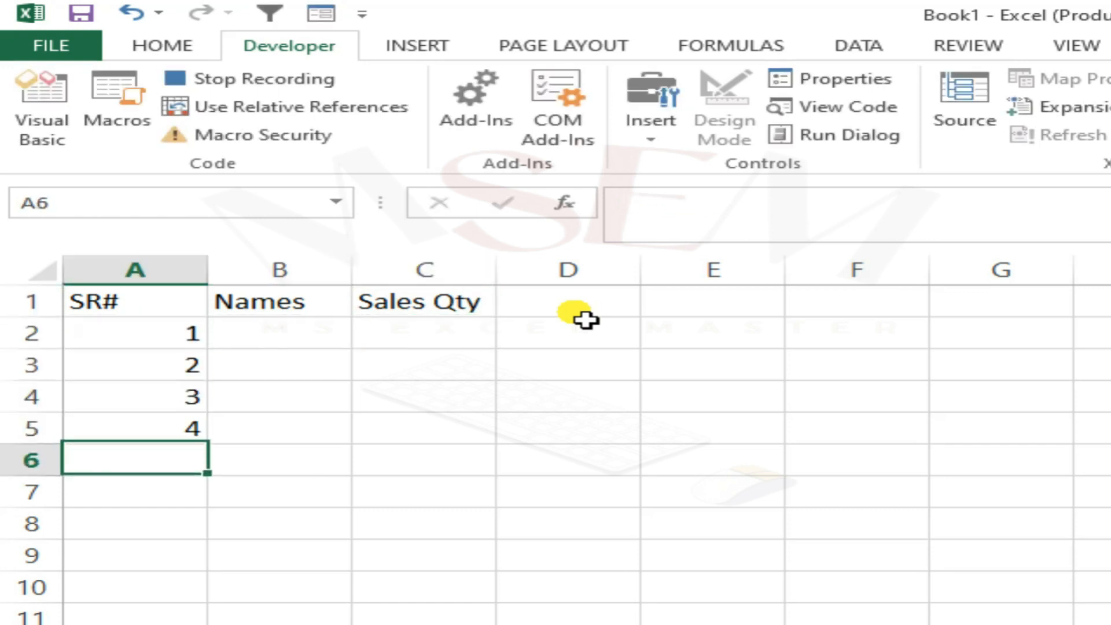
# Enter four people's first names in cells B2 to B5.
pyautogui.press('Up')
pyautogui.press('Up')
pyautogui.press('Up')
pyautogui.hotkey('shift', 'Down')
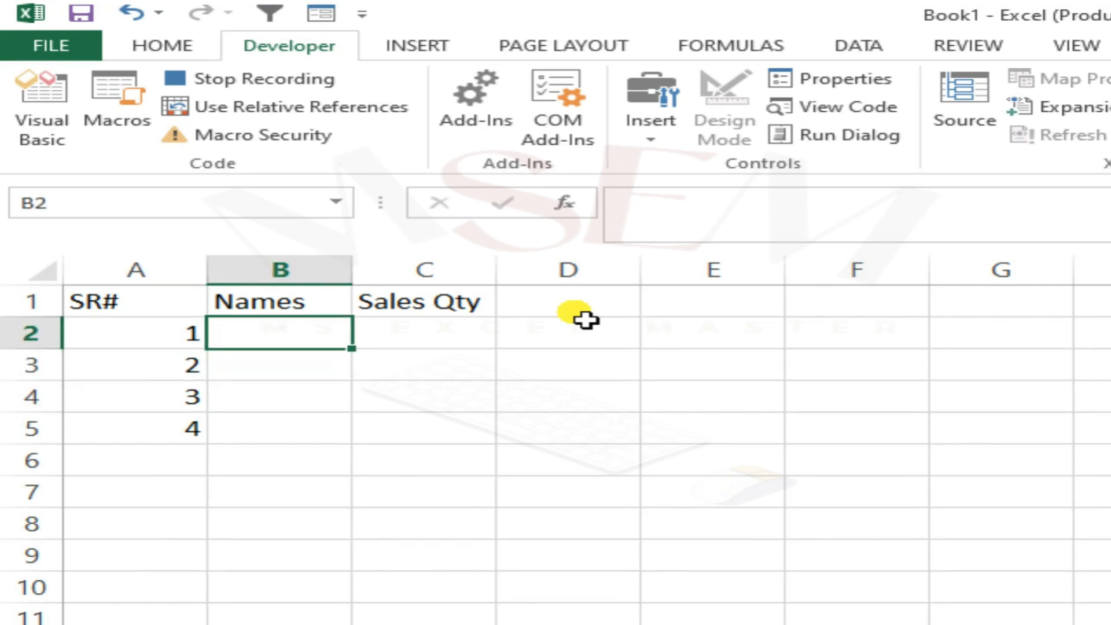
pyautogui.write('sheroz')
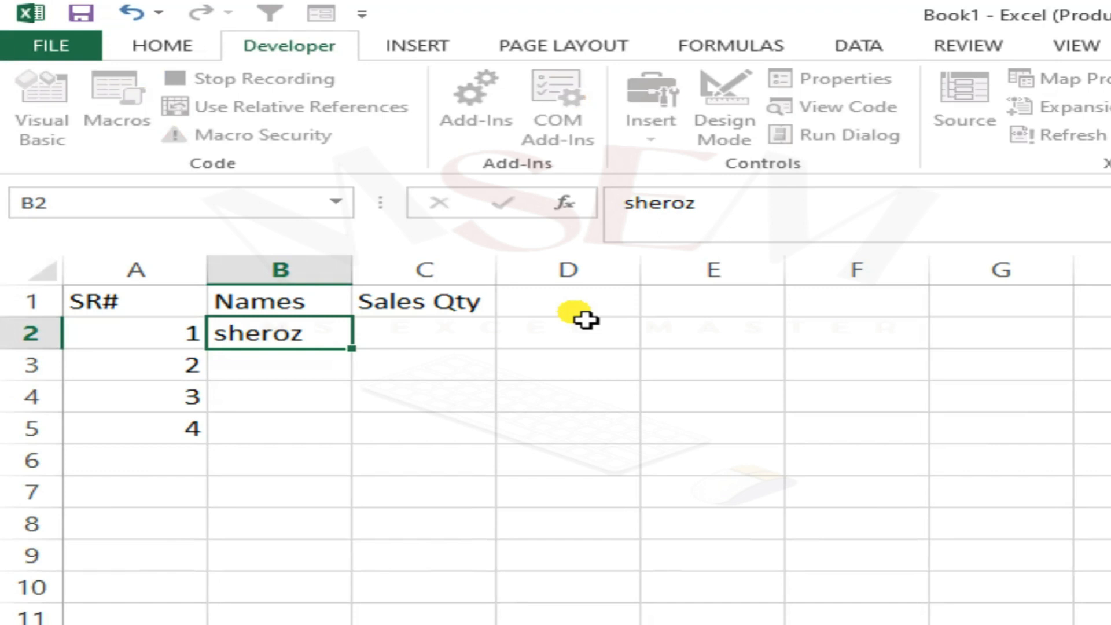
pyautogui.press('Return')
pyautogui.write('farz')
pyautogui.press('BackSpace')
pyautogui.write('az')
pyautogui.press('Return')
pyautogui.write('kamran')
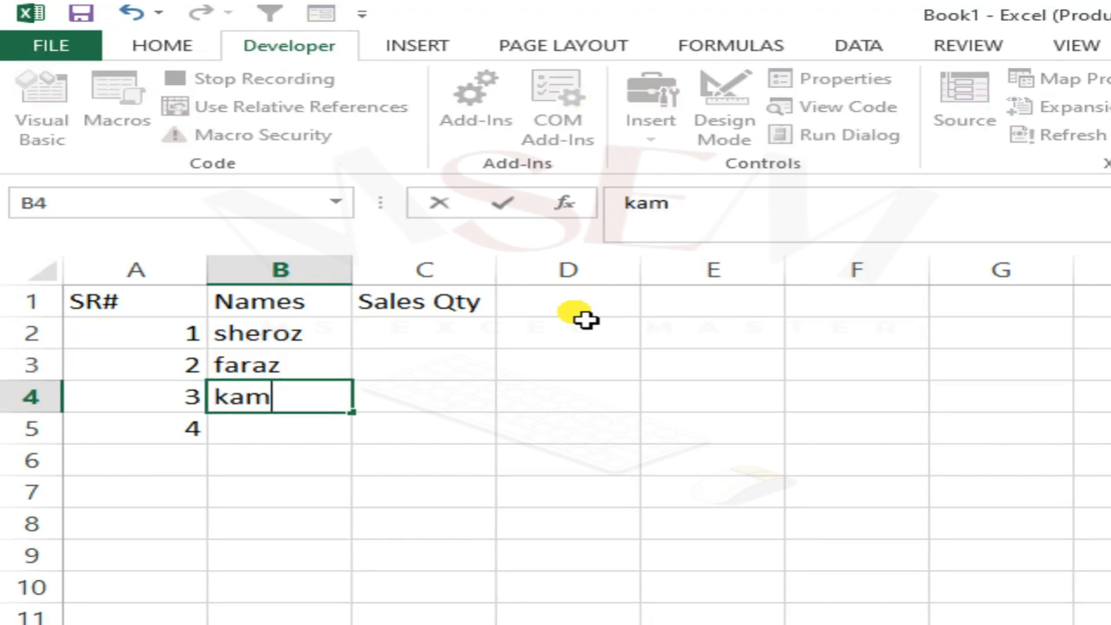
pyautogui.press('Return')
pyautogui.write('ahsan')
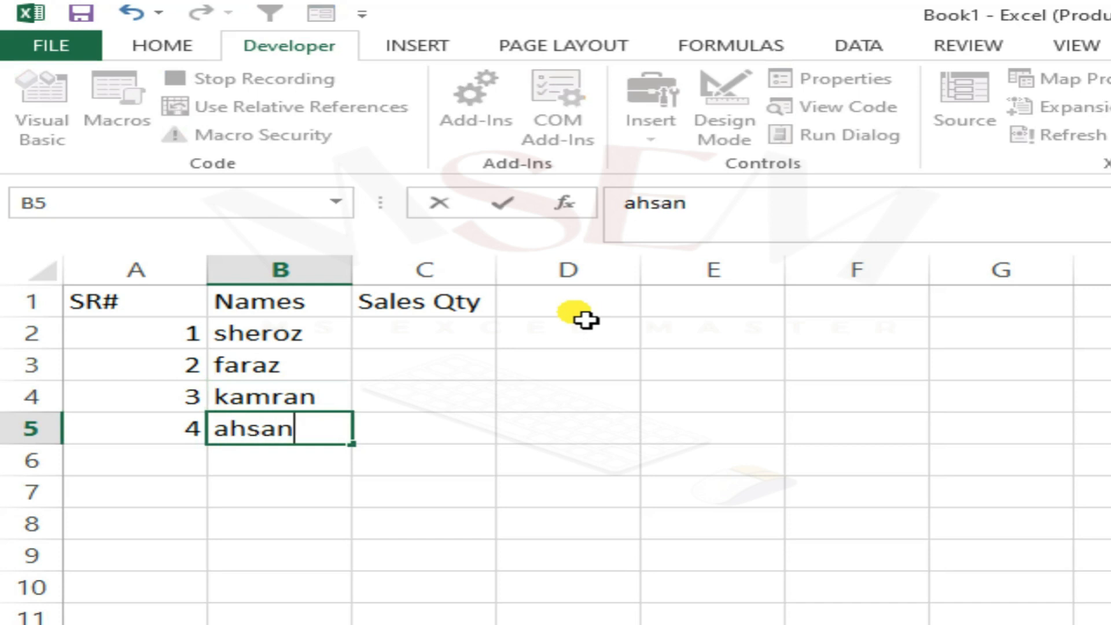
pyautogui.press('Return')
# Enter the sales quantities 500, 200, 300 and 600 in cells C2 to C5.
pyautogui.press('Up')
pyautogui.press('Up')
pyautogui.press('Up')
pyautogui.press('Up')
pyautogui.press('Right')
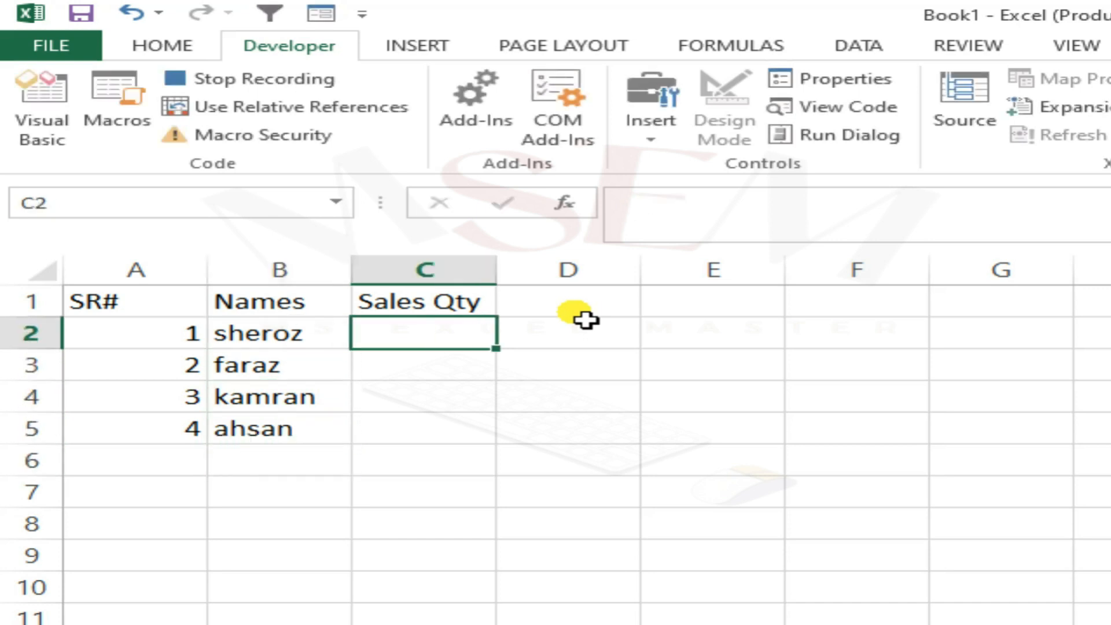
pyautogui.write('500')
pyautogui.press('Return')
pyautogui.write('200')
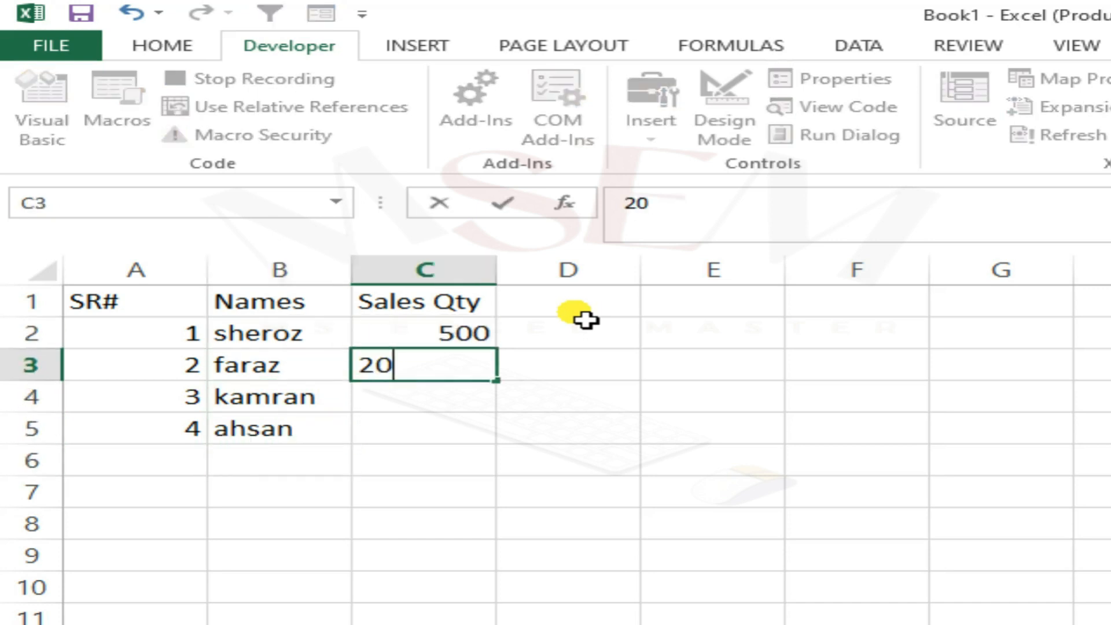
pyautogui.press('Return')
pyautogui.write('300')
pyautogui.press('Return')
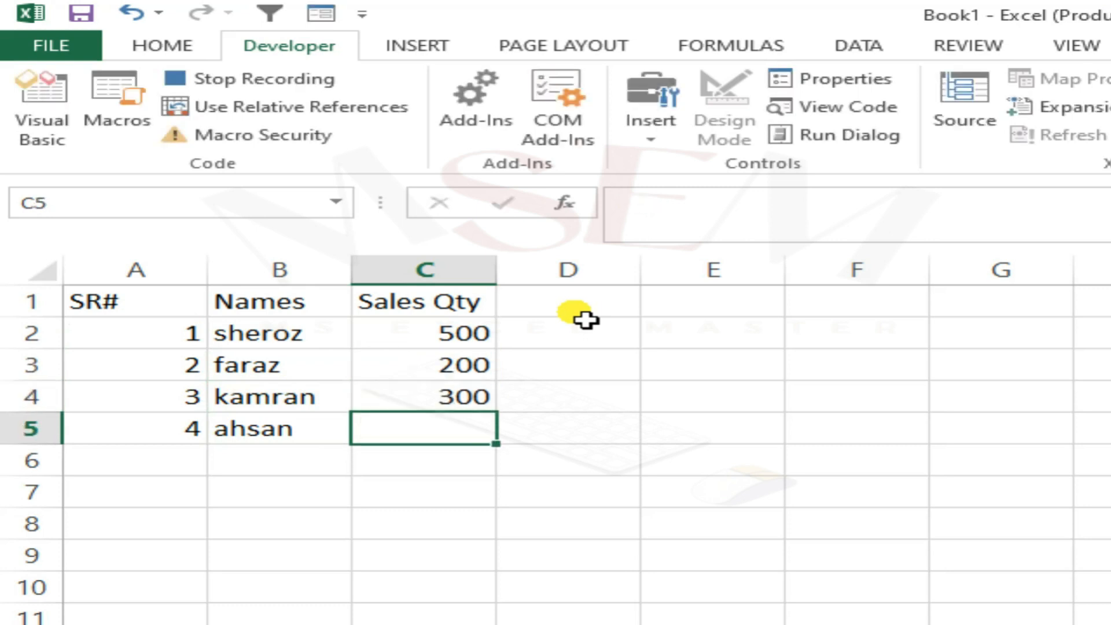
pyautogui.write('600')
pyautogui.press('Return')
# Select the table A1:C5 and apply All Borders to it.
pyautogui.press('Up')
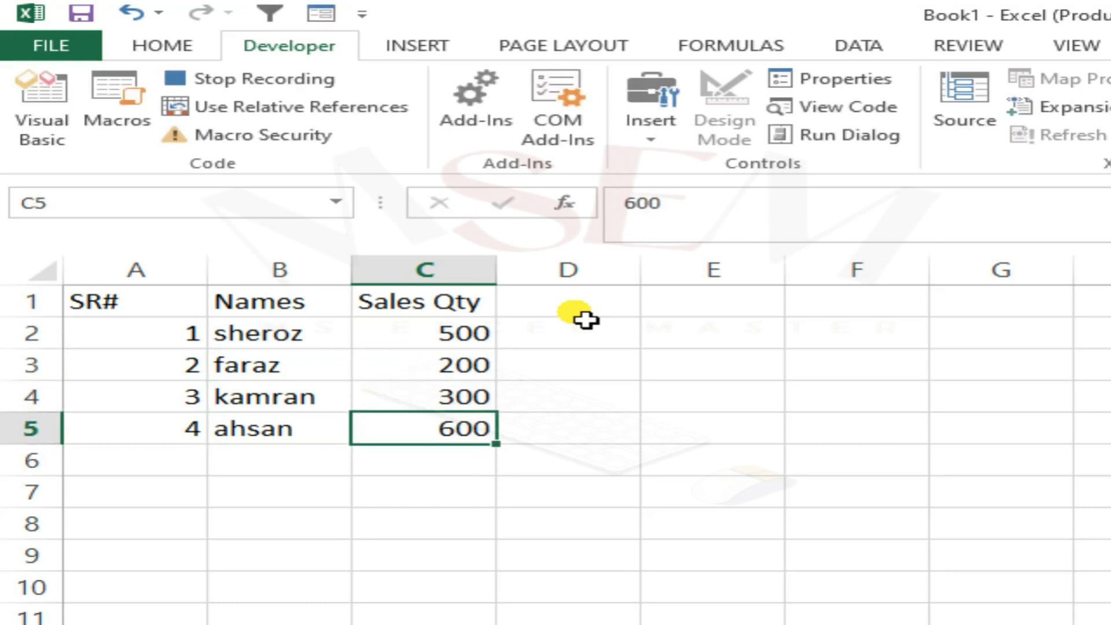
pyautogui.press('Left')
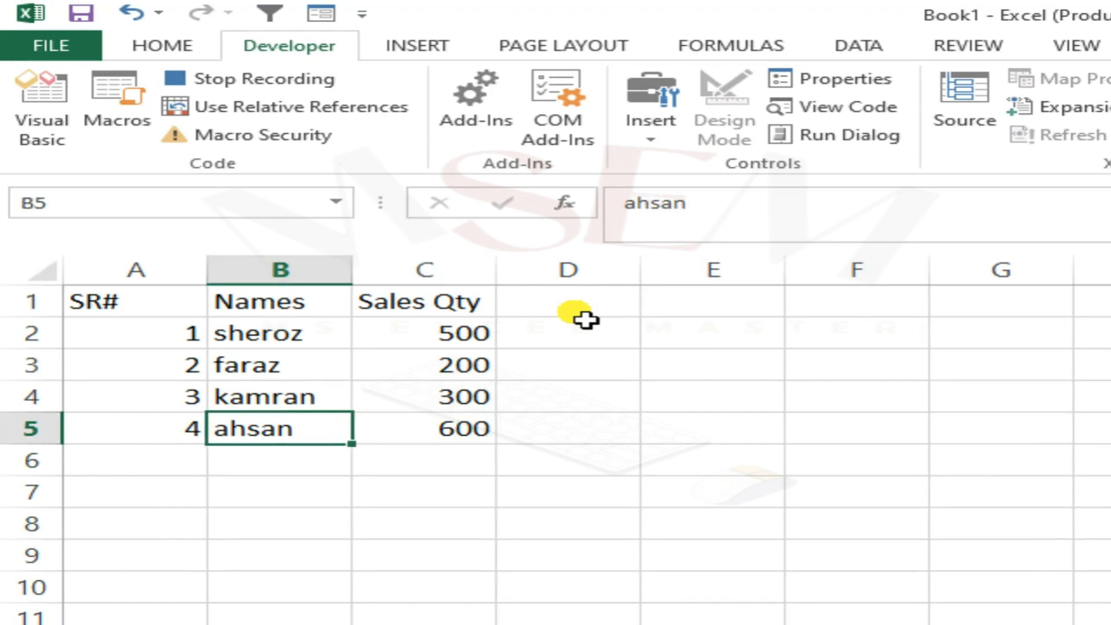
pyautogui.press('Left')
pyautogui.press('Up')
pyautogui.press('Up')
pyautogui.press('Up')
pyautogui.press('Up')
pyautogui.hotkey('shift', 'Right')
pyautogui.hotkey('shift', 'Right')
pyautogui.hotkey('shift', 'Down')
pyautogui.hotkey('shift', 'Down')
pyautogui.hotkey('shift', 'Down')
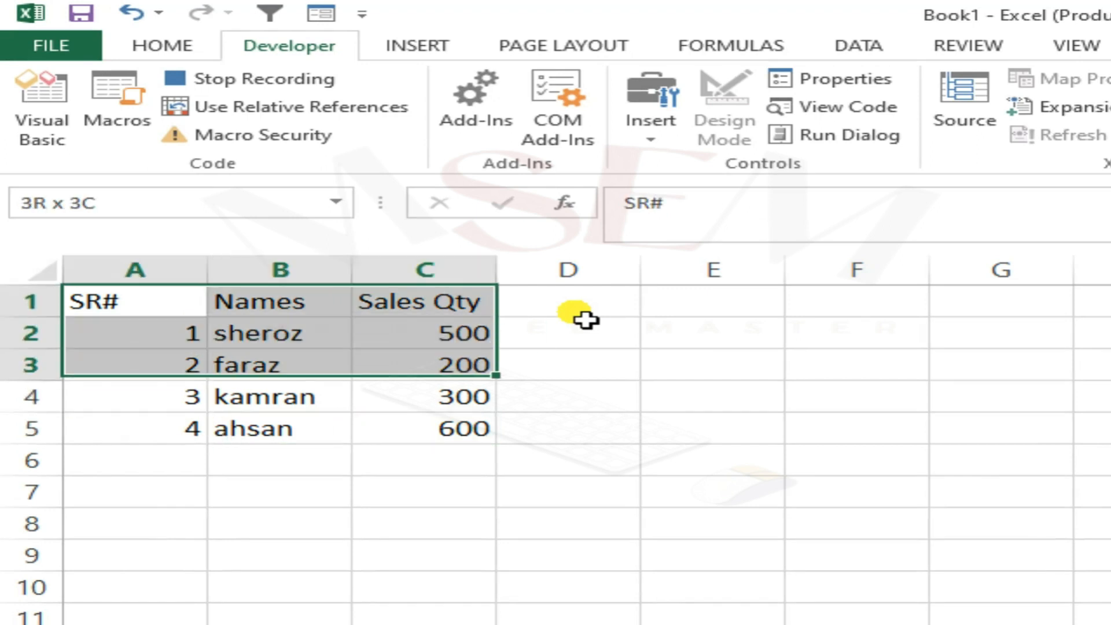
pyautogui.hotkey('shift', 'Down')
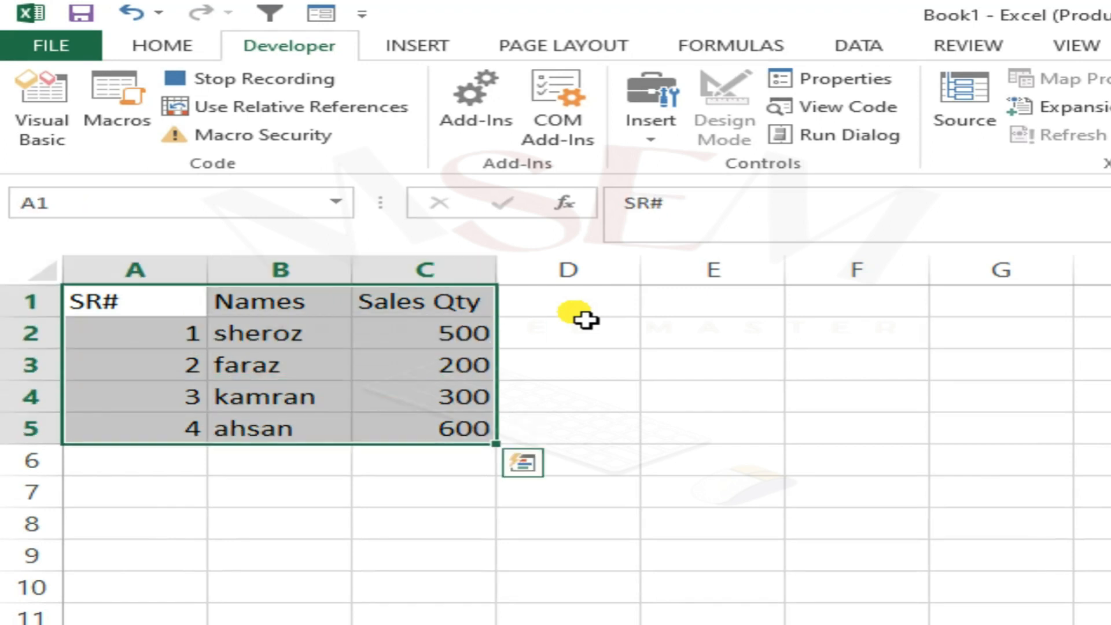
pyautogui.click(201, 48)
pyautogui.click(355, 125)
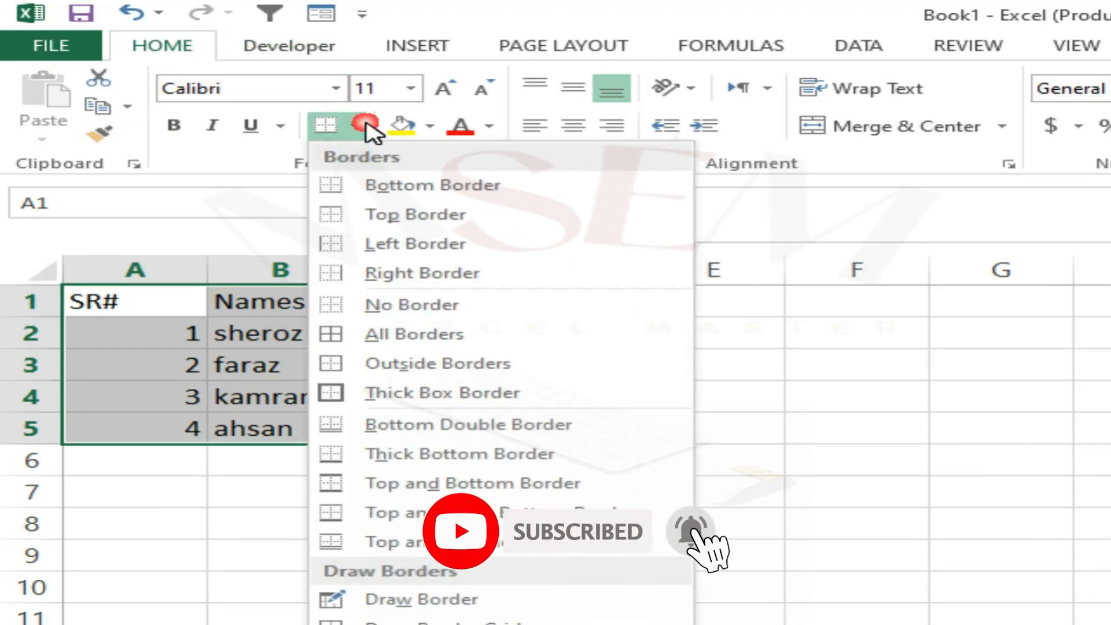
pyautogui.click(378, 338)
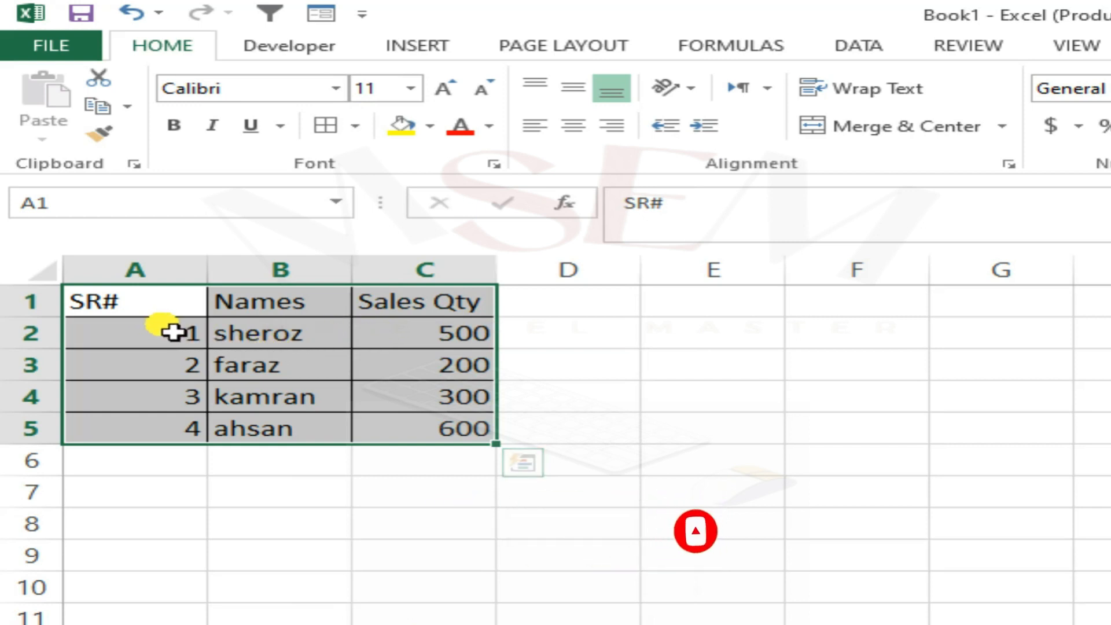
# Format the header row A1:C1 with a yellow fill, centred middle alignment and bold text.
pyautogui.click(152, 319)
pyautogui.moveTo(142, 315); pyautogui.dragTo(449, 312)
pyautogui.click(404, 128)
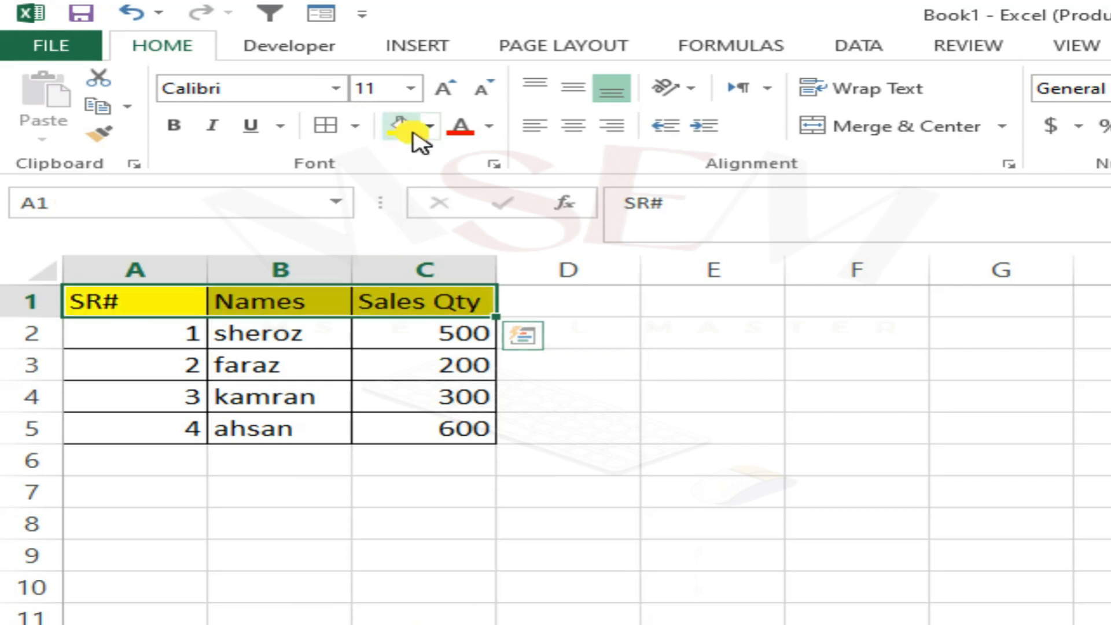
pyautogui.click(573, 127)
pyautogui.click(572, 96)
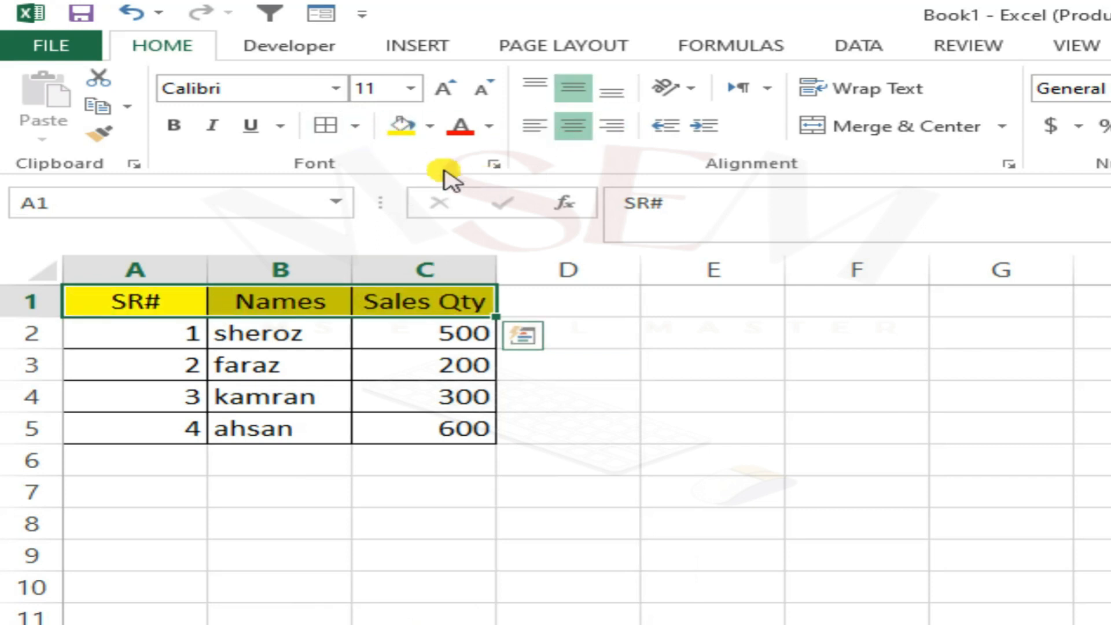
pyautogui.click(174, 125)
pyautogui.click(324, 346)
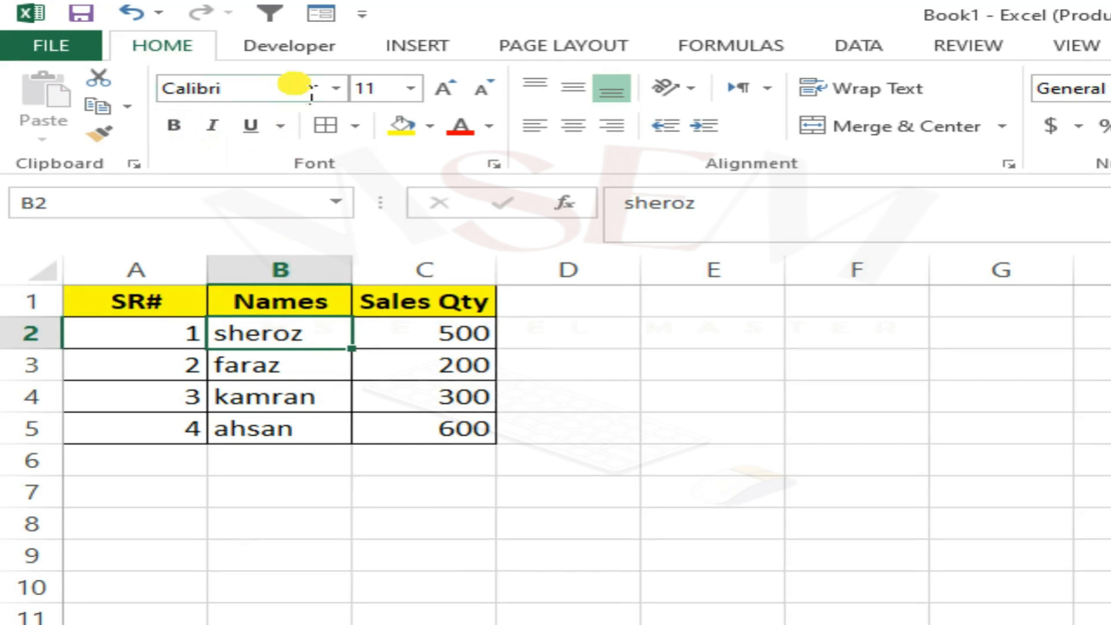
# Stop the macro recording.
pyautogui.click(293, 45)
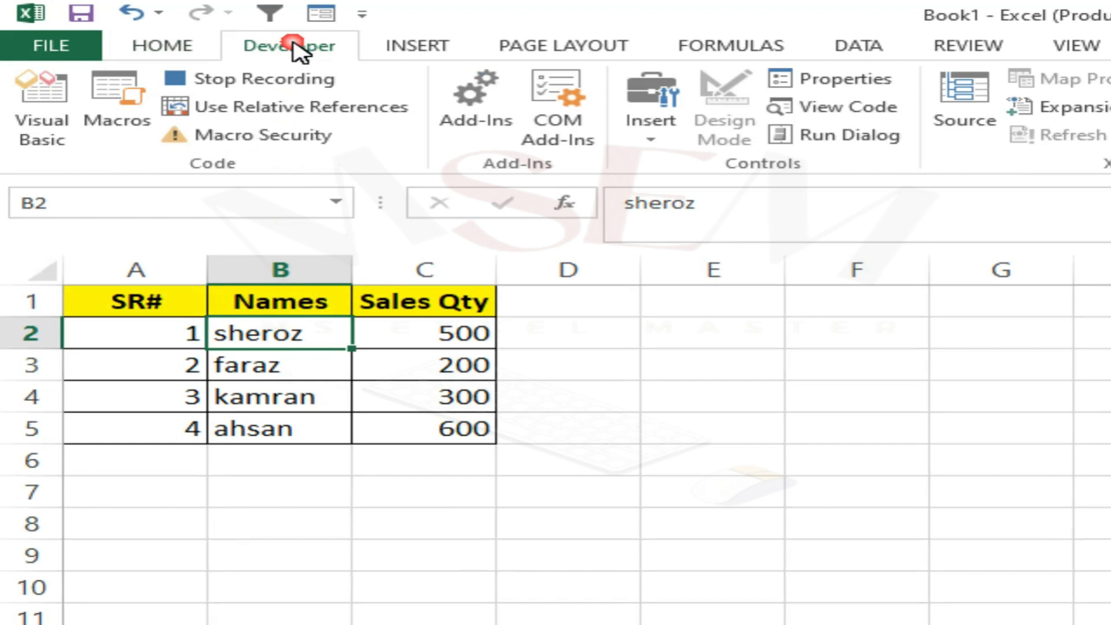
pyautogui.click(253, 82)
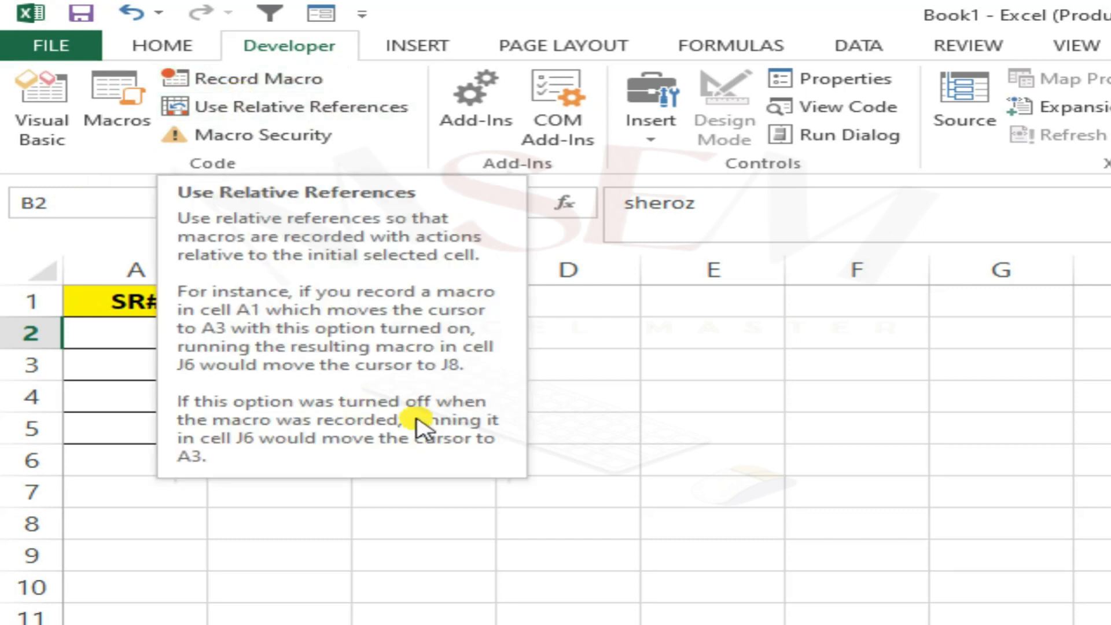
# Select the range A1:D6 and clear its contents.
pyautogui.click(623, 407)
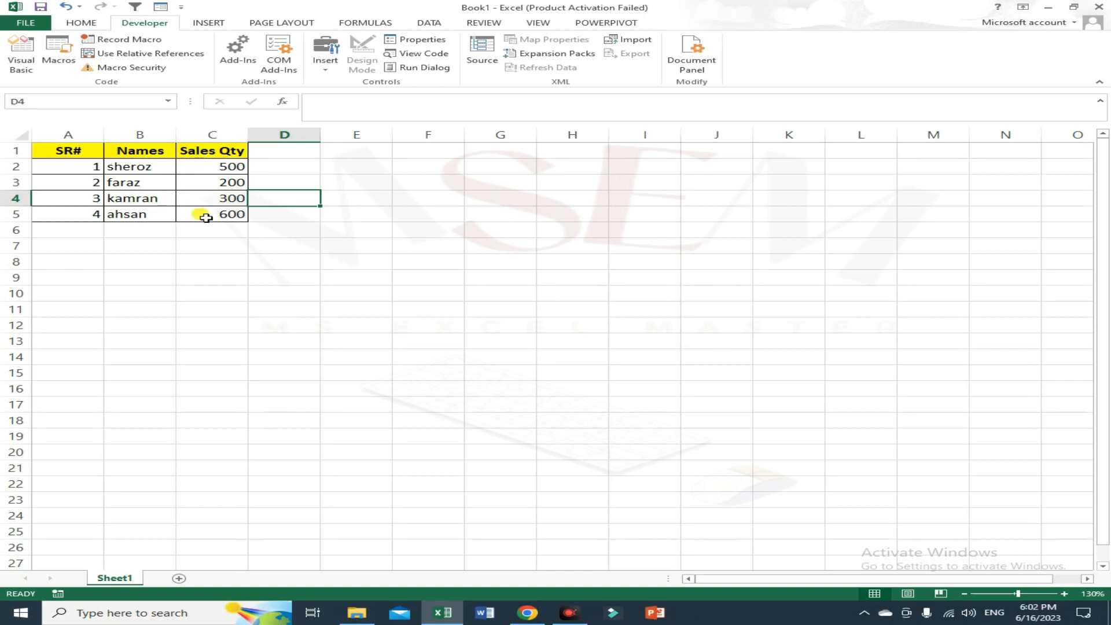
pyautogui.click(299, 249)
pyautogui.moveTo(290, 230); pyautogui.dragTo(59, 150)
pyautogui.press('Delete')
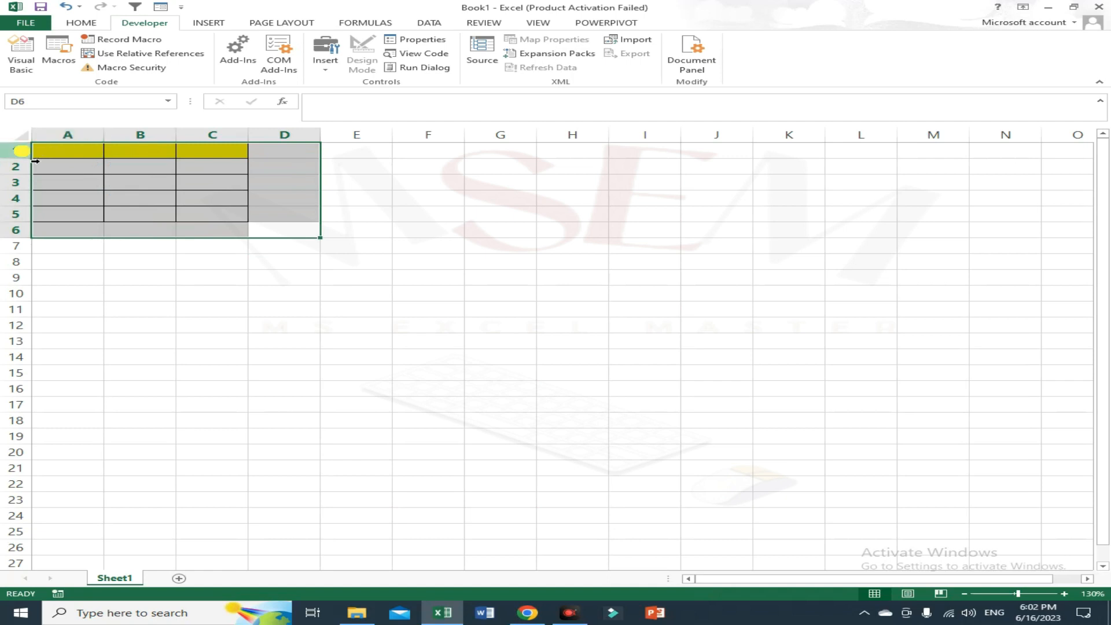
# Delete rows 1 to 6 to remove the remaining formatting.
pyautogui.moveTo(21, 150); pyautogui.dragTo(25, 229)
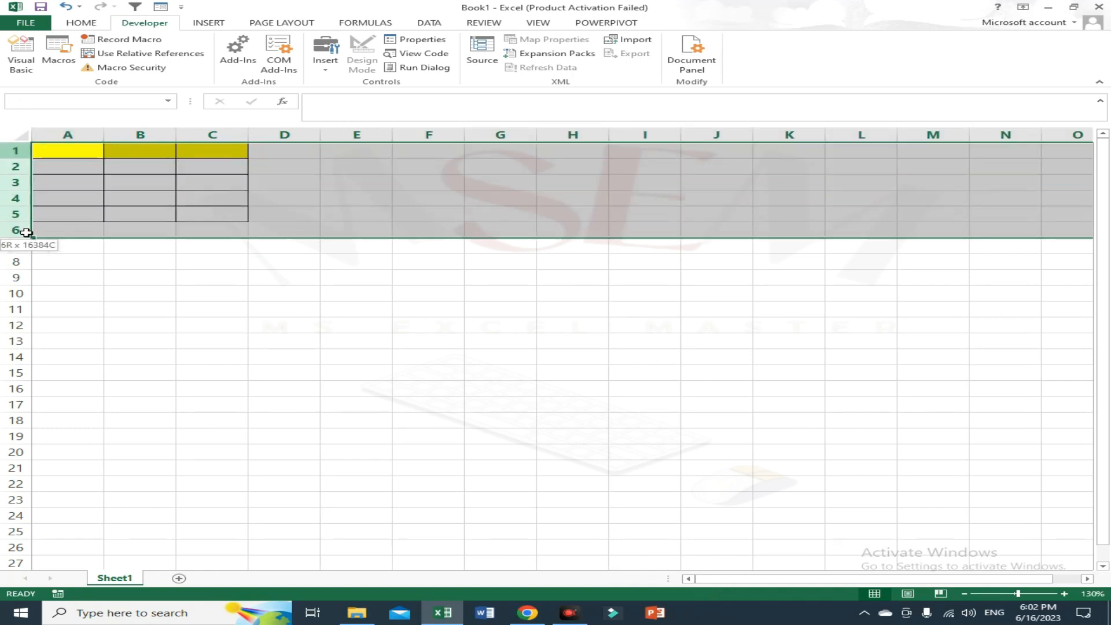
pyautogui.rightClick(28, 158)
pyautogui.click(52, 248)
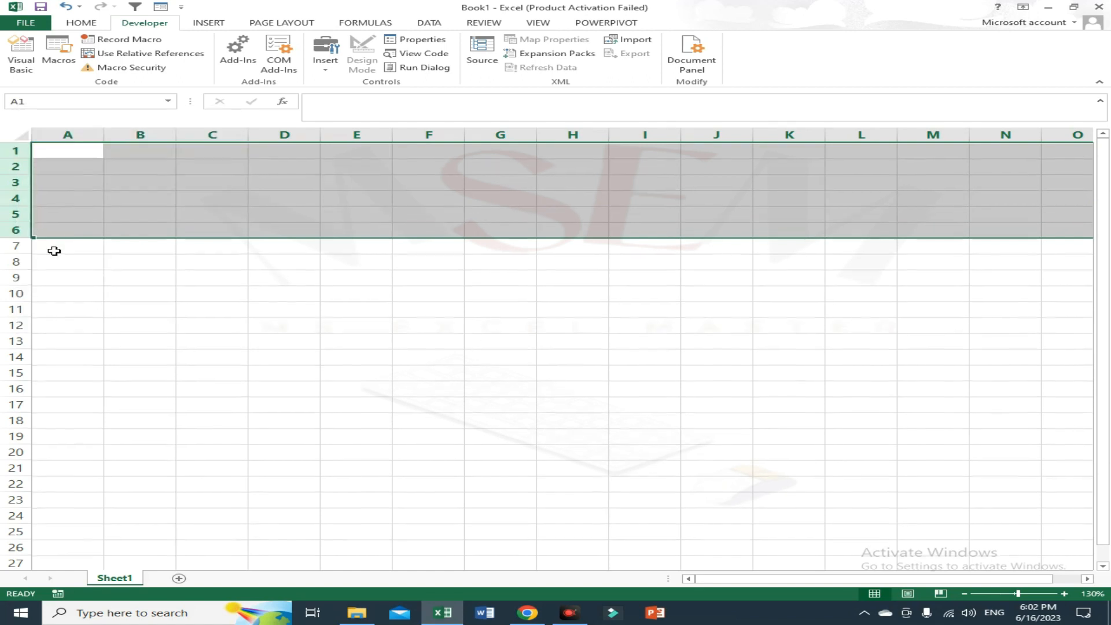
# Insert a new worksheet and return to Sheet1.
pyautogui.click(142, 315)
pyautogui.click(258, 232)
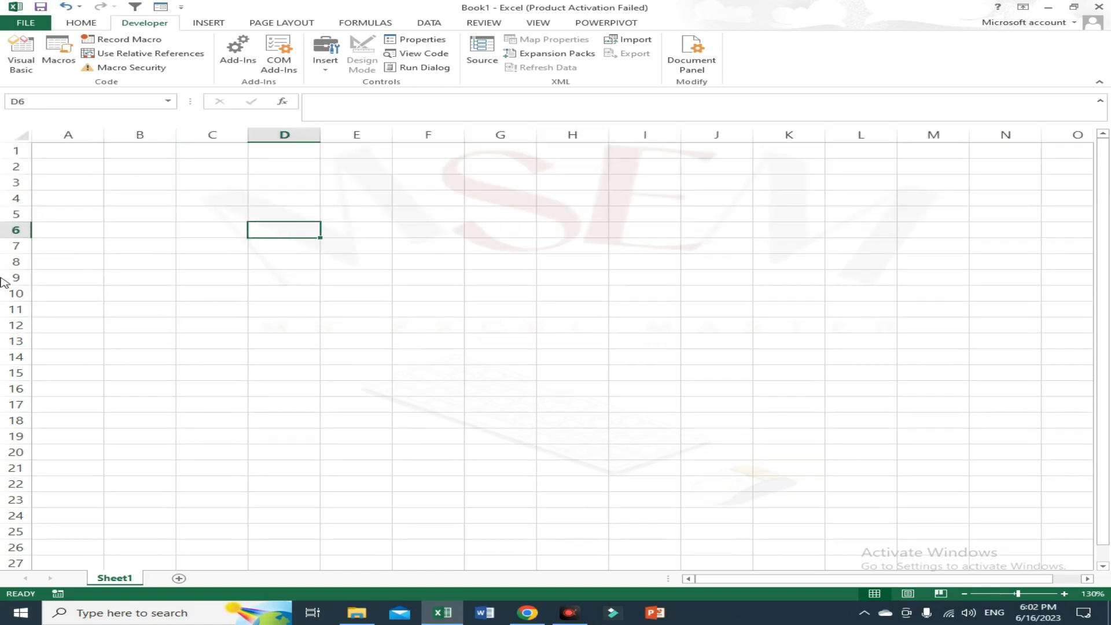
pyautogui.click(179, 579)
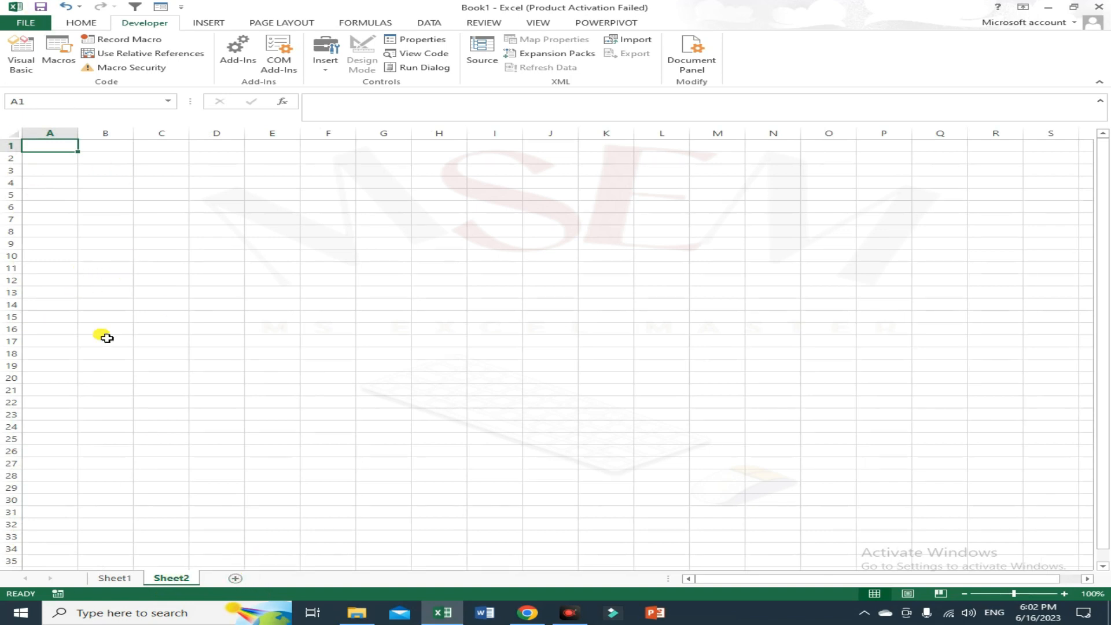
pyautogui.click(115, 578)
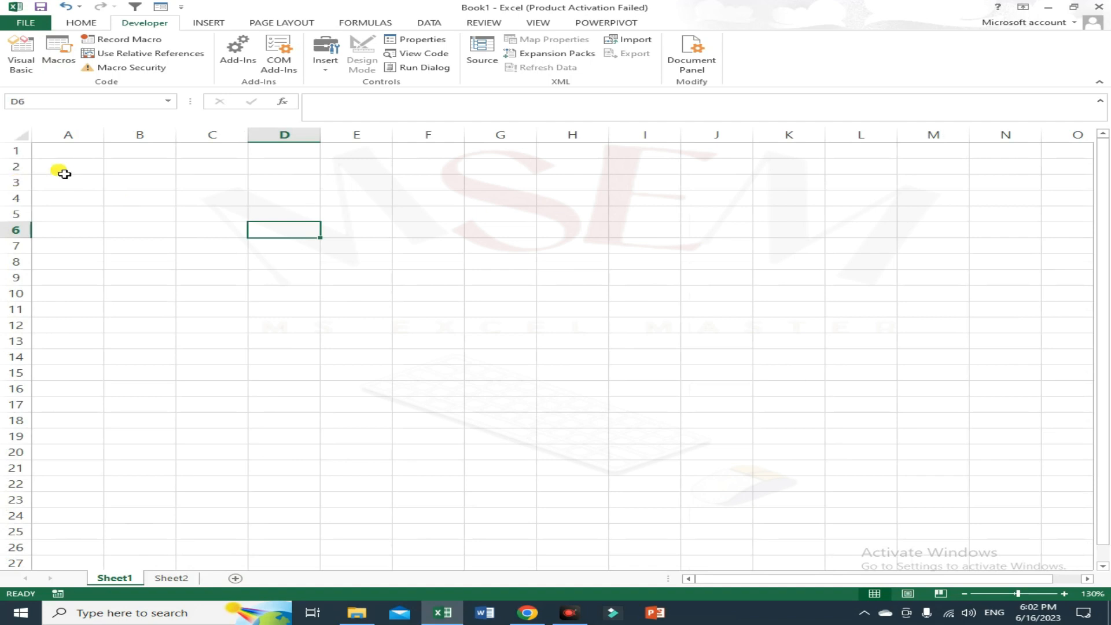
# Run the PERSONAL.XLSB!msexcel1 macro on Sheet1 to rebuild the sales table.
pyautogui.click(283, 259)
pyautogui.click(289, 251)
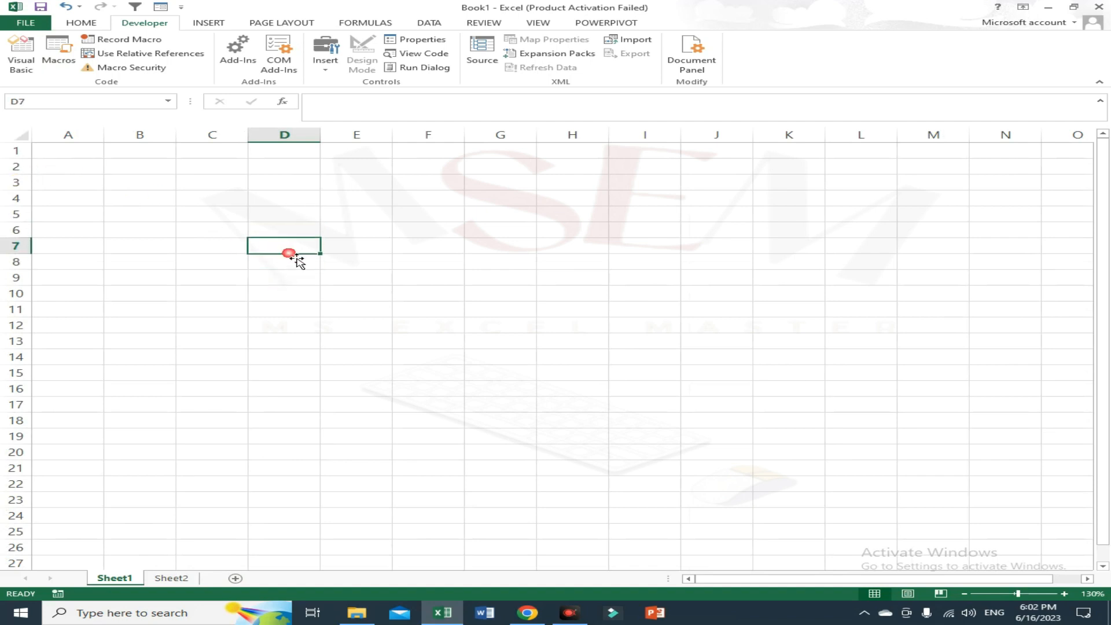
pyautogui.click(60, 58)
pyautogui.click(400, 254)
pyautogui.moveTo(414, 234); pyautogui.dragTo(585, 217)
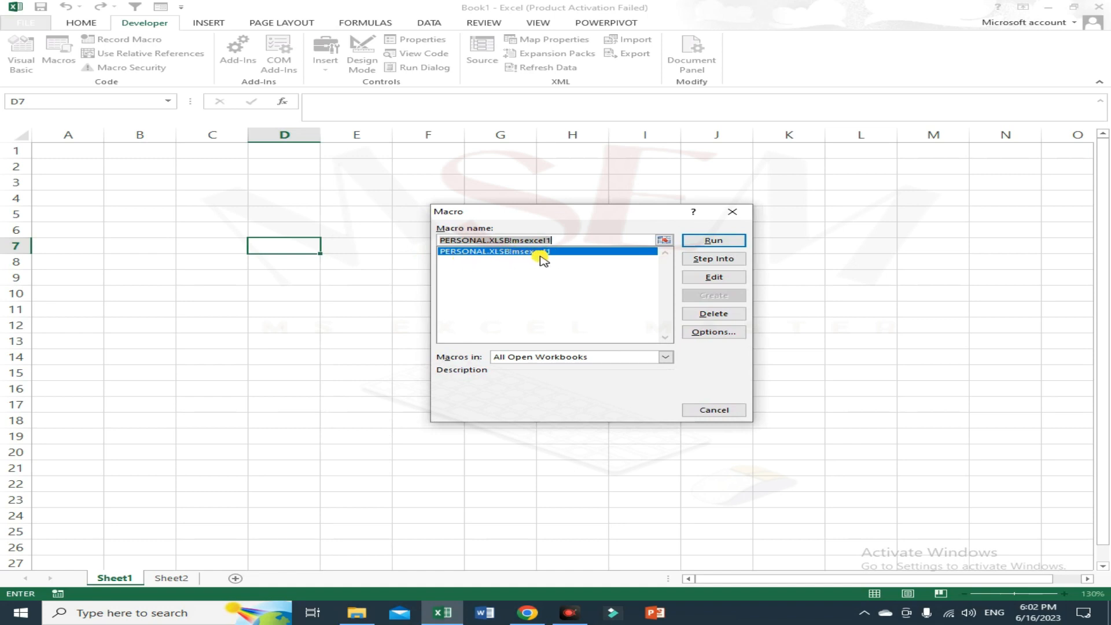
pyautogui.click(723, 246)
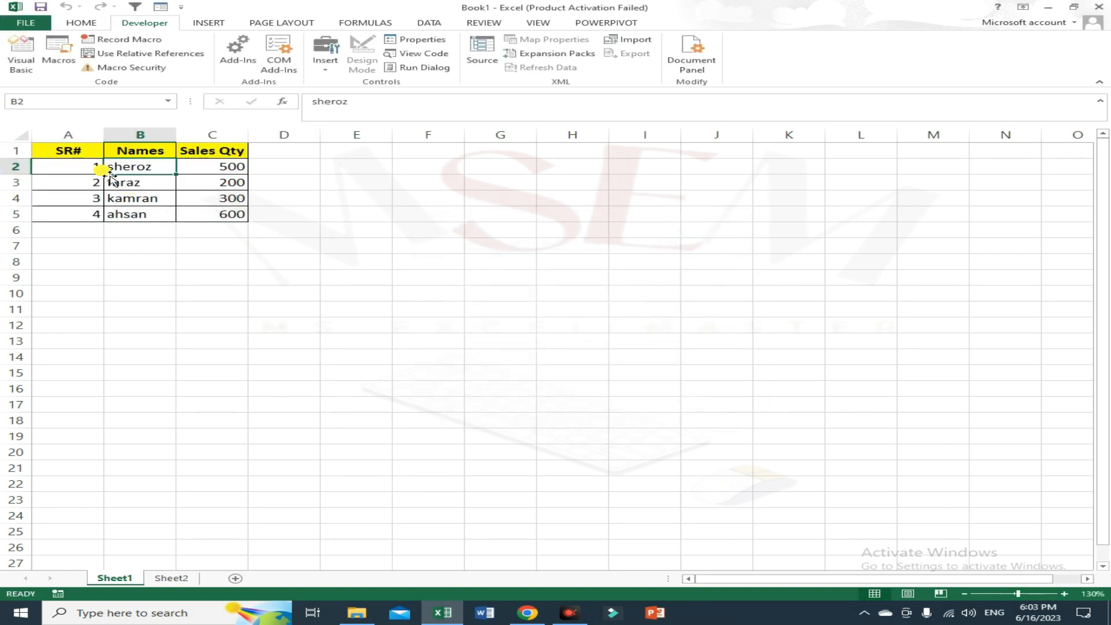
# Switch to Sheet2 and run the msexcel1 macro there to generate the sales table.
pyautogui.click(174, 578)
pyautogui.click(364, 244)
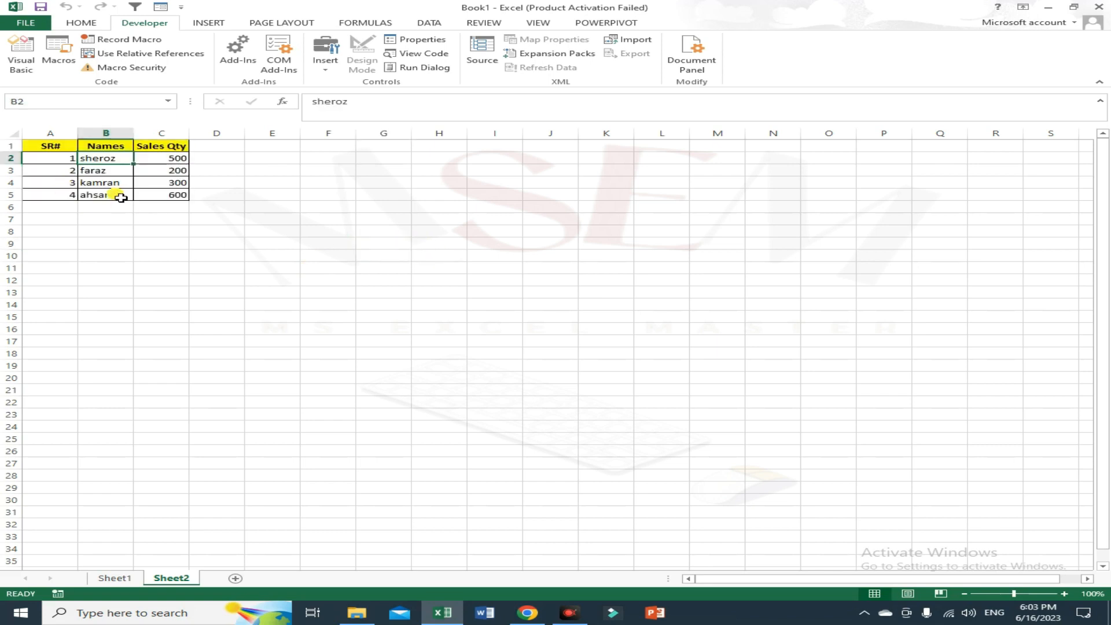
pyautogui.scroll(2, 119, 196)
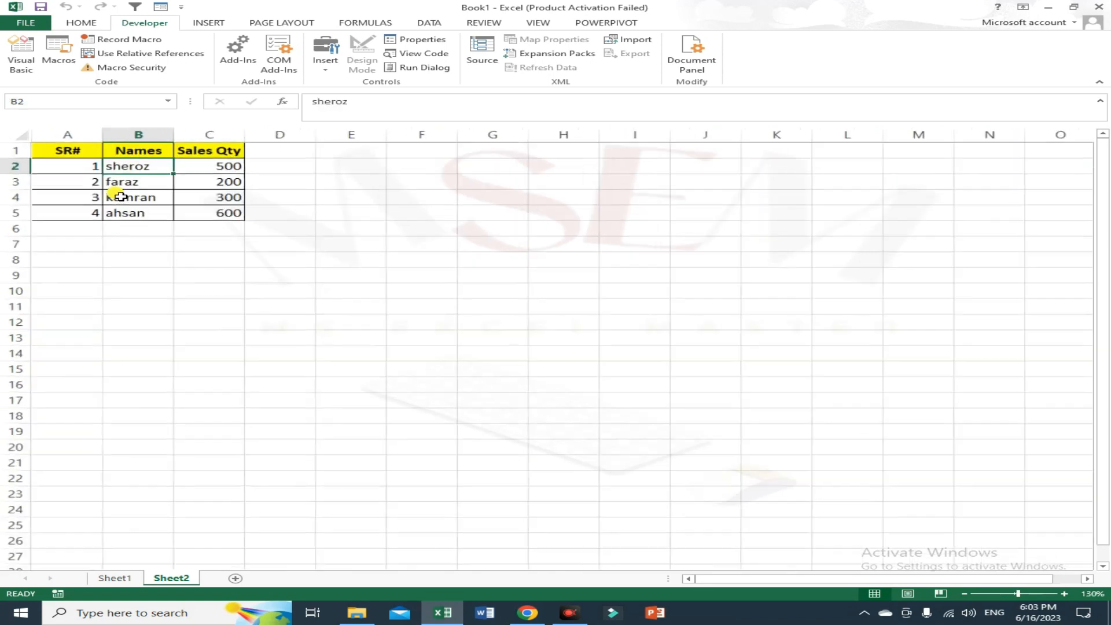
pyautogui.scroll(1, 118, 196)
pyautogui.click(497, 247)
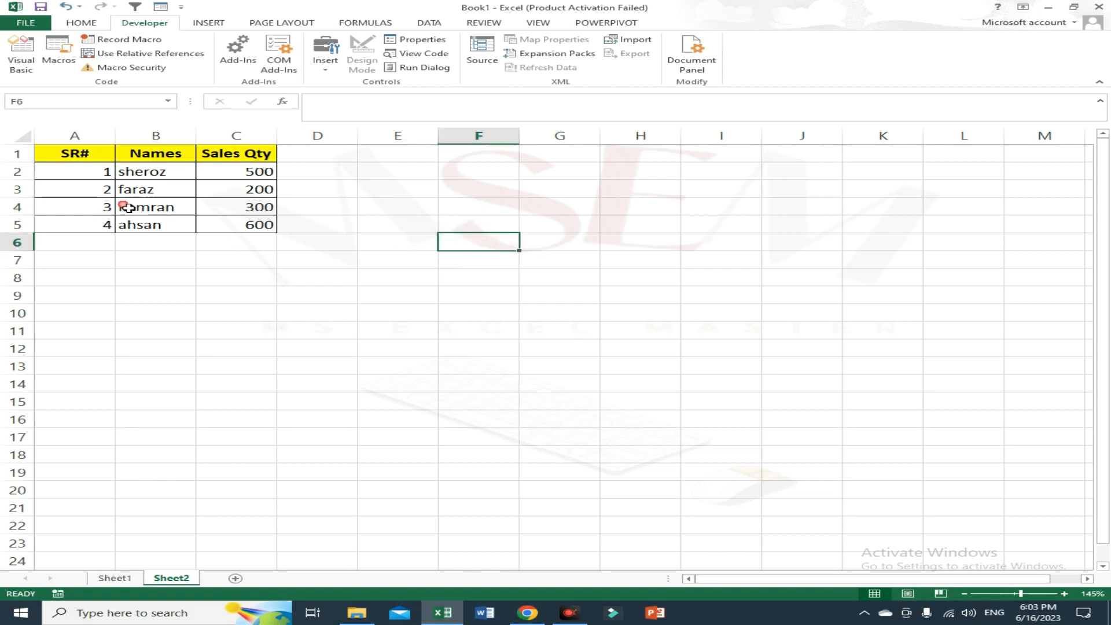
pyautogui.moveTo(56, 162); pyautogui.dragTo(255, 206)
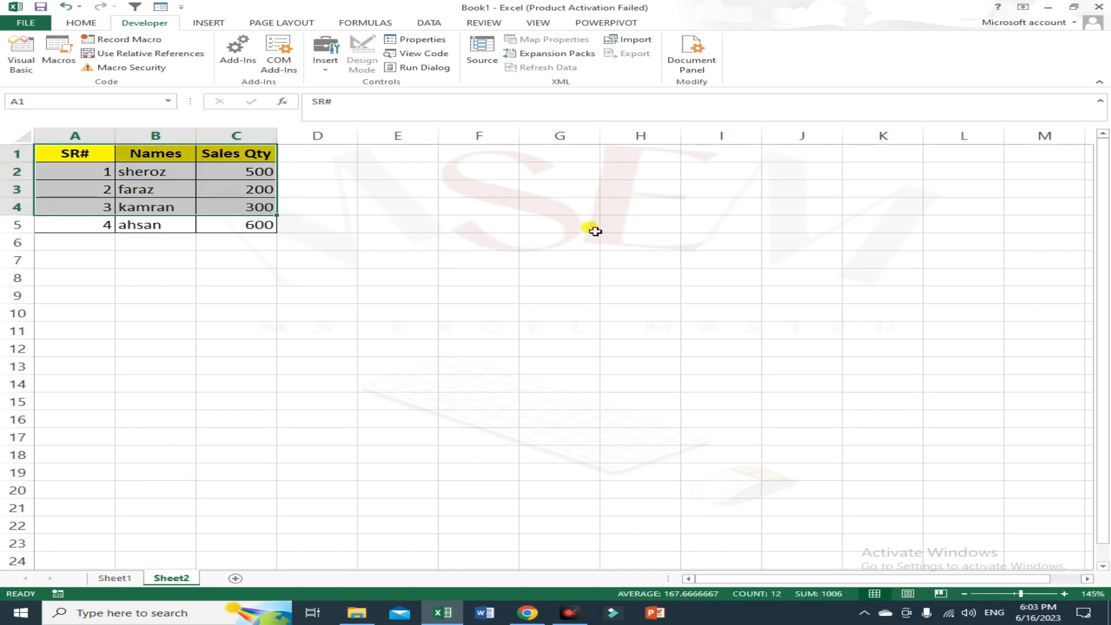
pyautogui.click(590, 228)
pyautogui.click(503, 344)
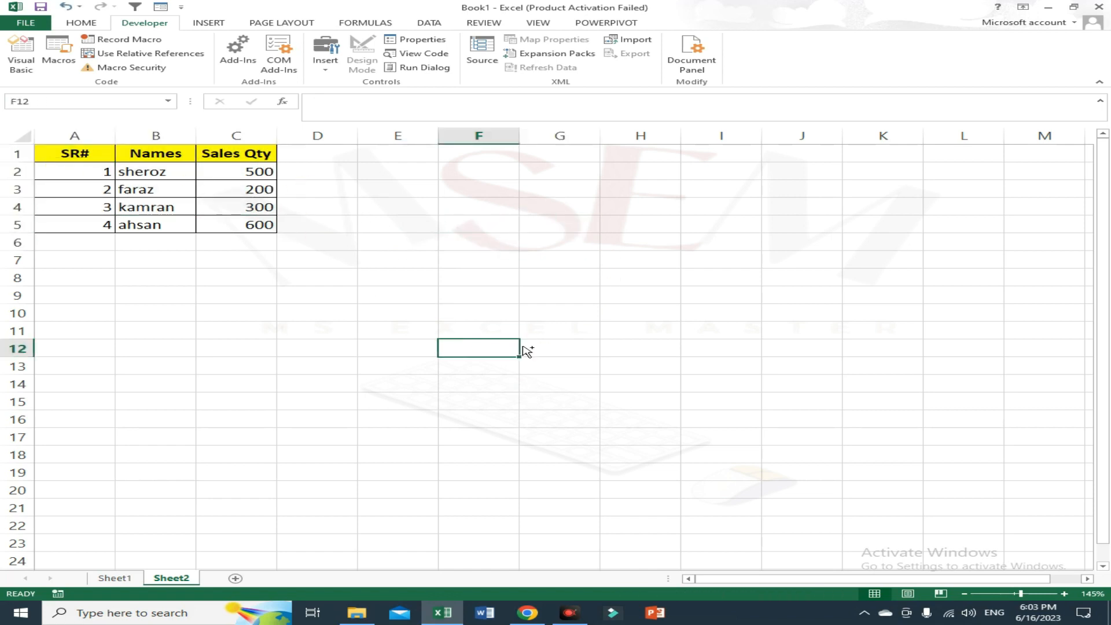
pyautogui.hotkey('ctrl', 'q')
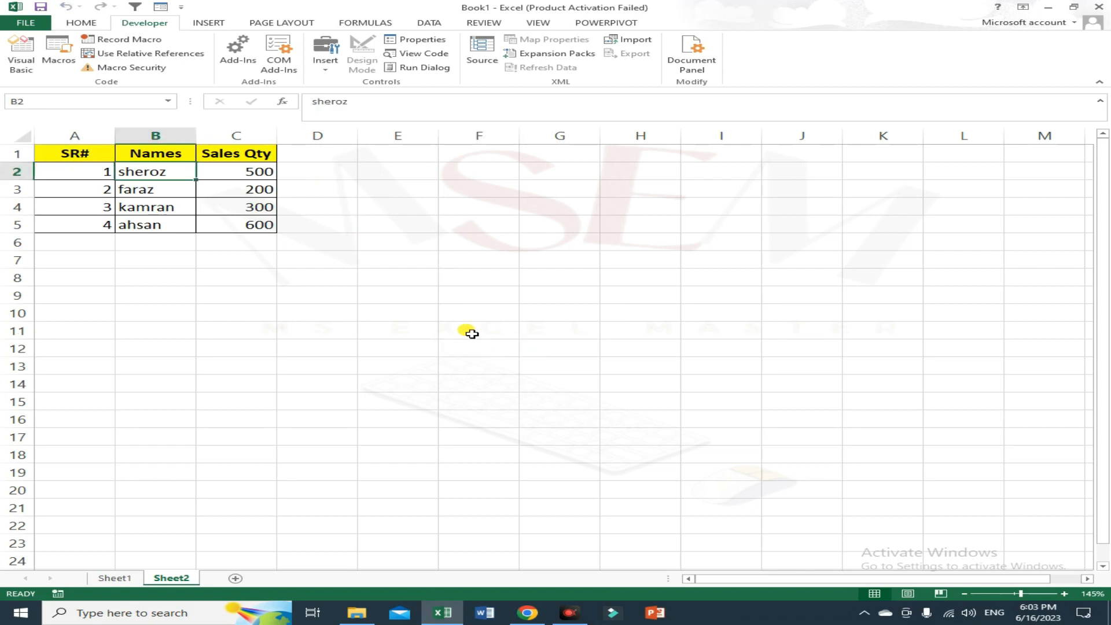
# Add a new sheet, Sheet3, and run the msexcel1 macro on it.
pyautogui.click(235, 578)
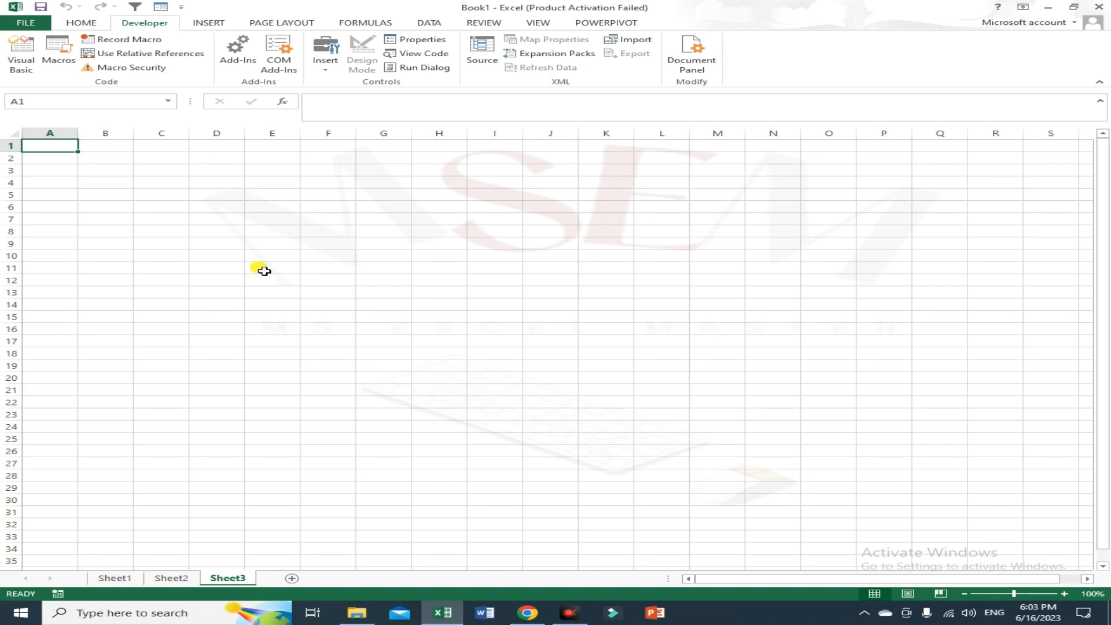
pyautogui.click(59, 55)
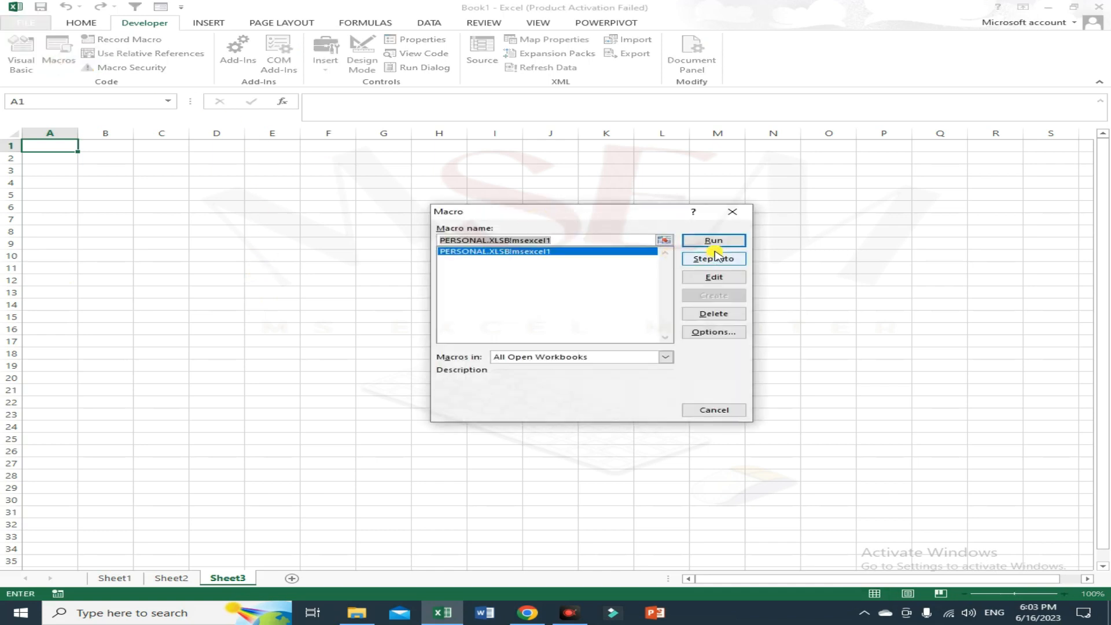
pyautogui.click(713, 240)
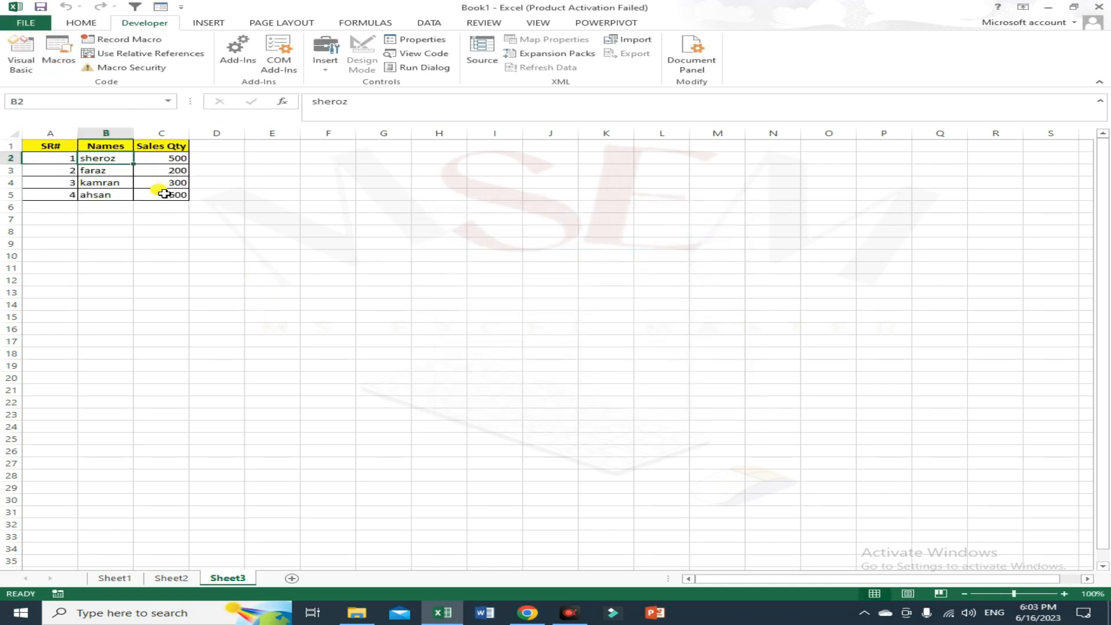
pyautogui.keyDown('ctrl'); pyautogui.scroll(4, 148, 194); pyautogui.keyUp('ctrl')
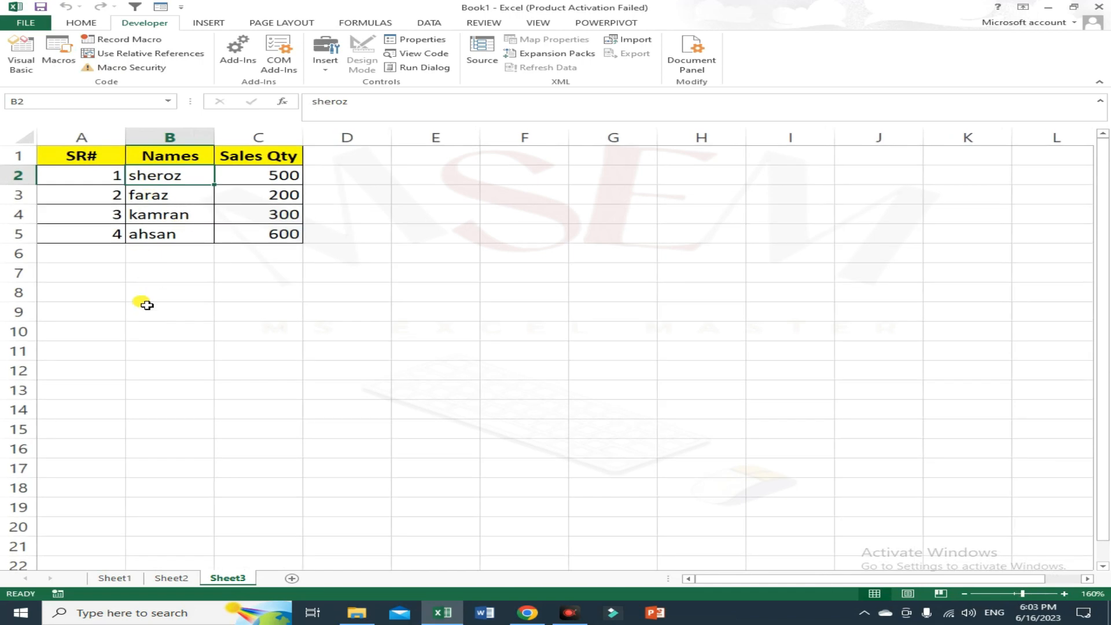
pyautogui.click(452, 192)
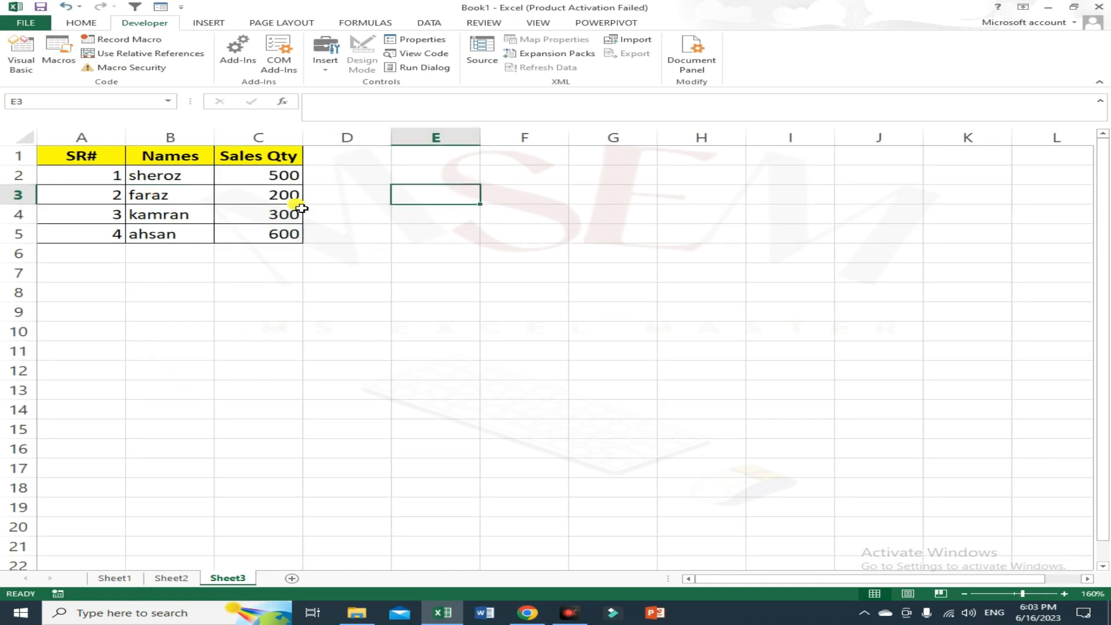
pyautogui.click(301, 298)
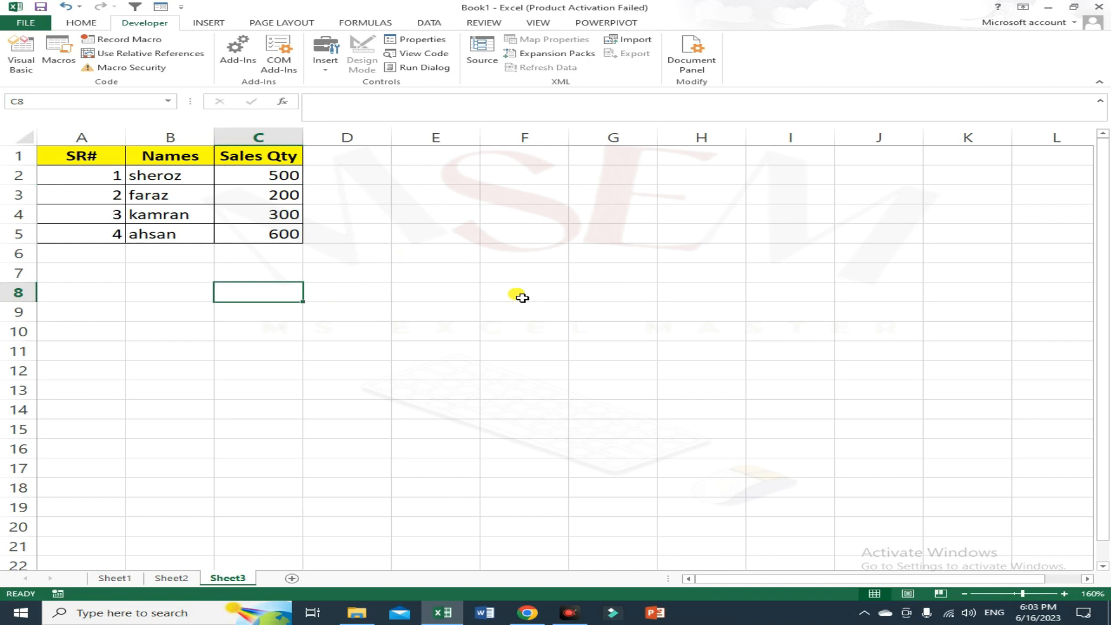
pyautogui.click(587, 272)
pyautogui.click(479, 330)
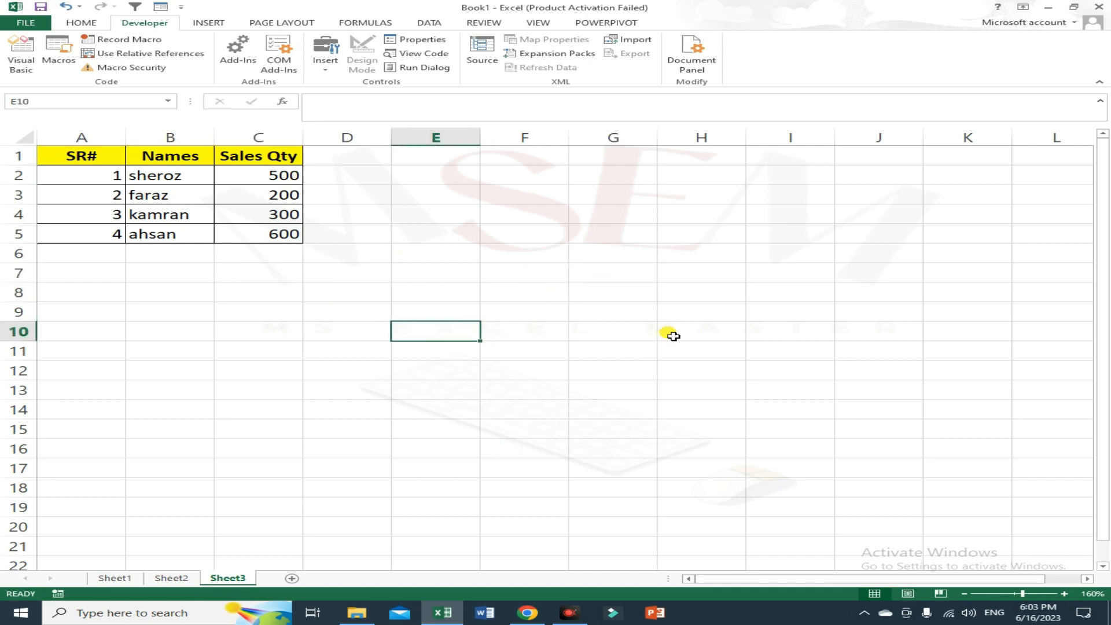
pyautogui.click(787, 260)
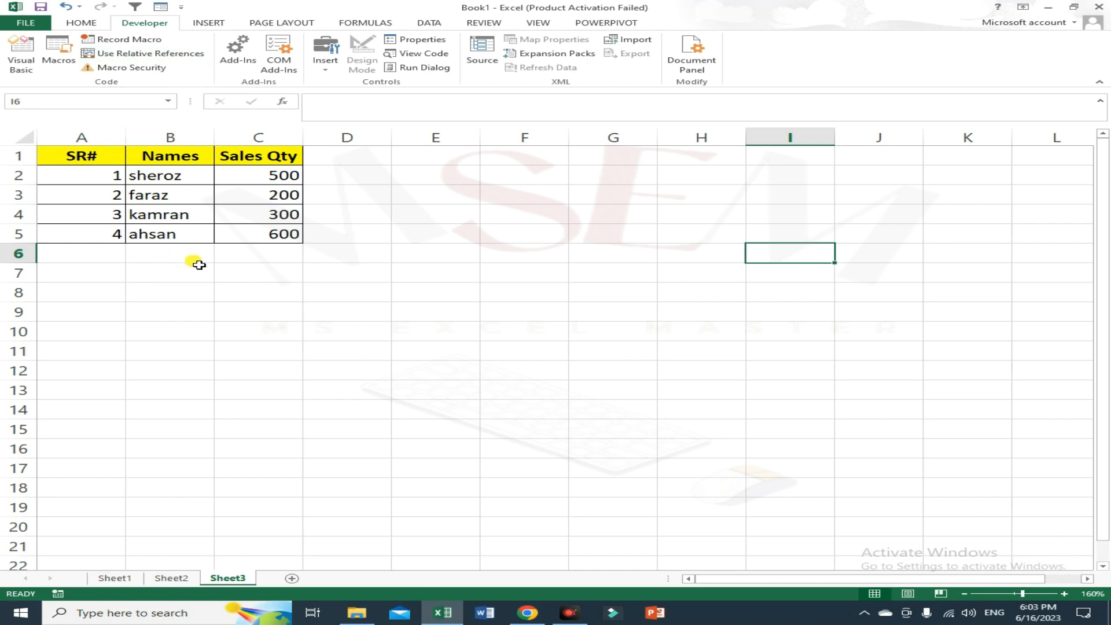
# Try to delete Sheet1, Sheet2 and Sheet3 together as a group.
pyautogui.click(128, 577)
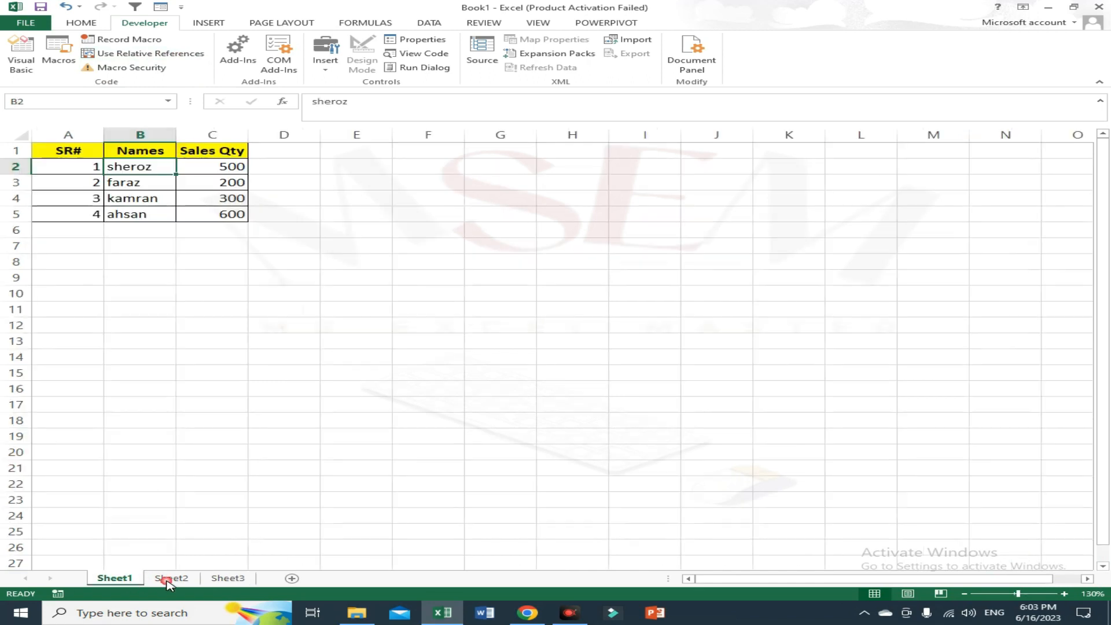
pyautogui.click(206, 578)
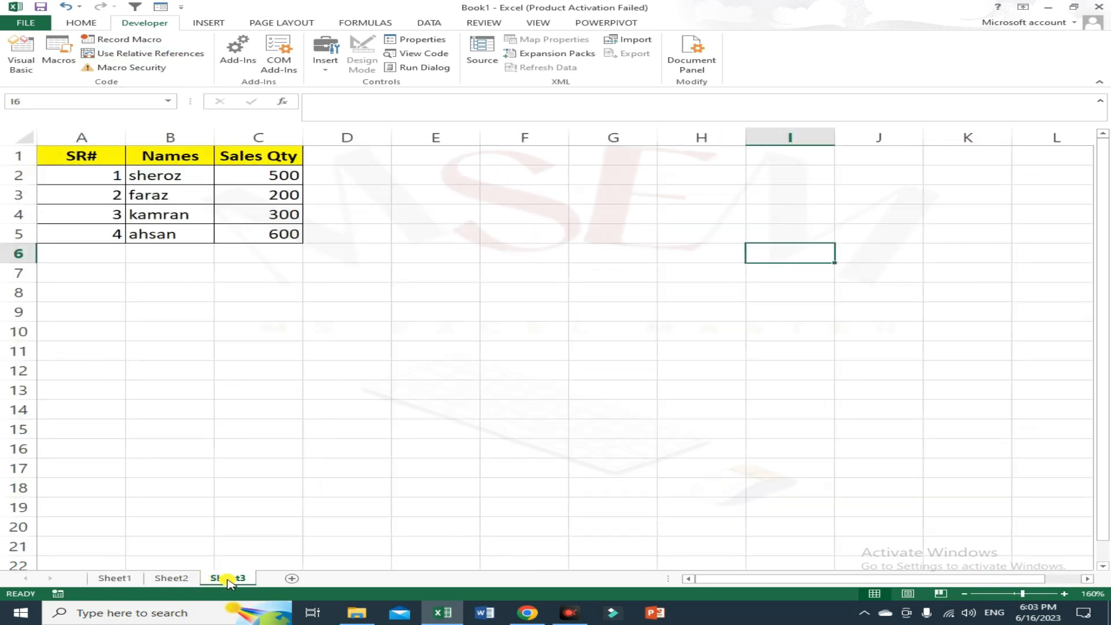
pyautogui.keyDown('shift'); pyautogui.click(111, 578); pyautogui.keyUp('shift')
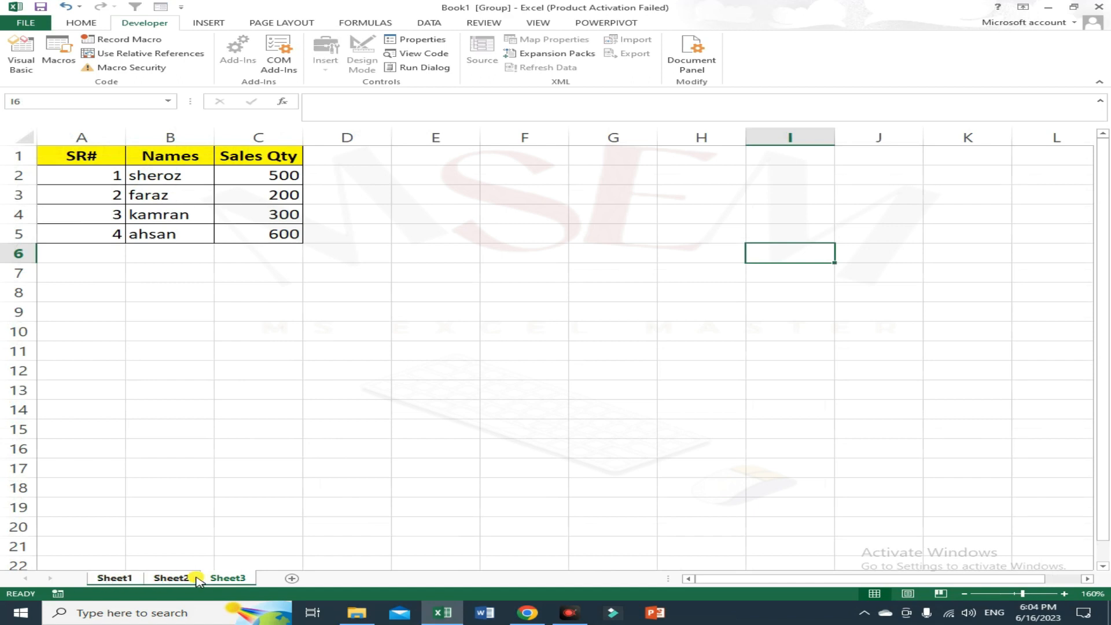
pyautogui.rightClick(101, 579)
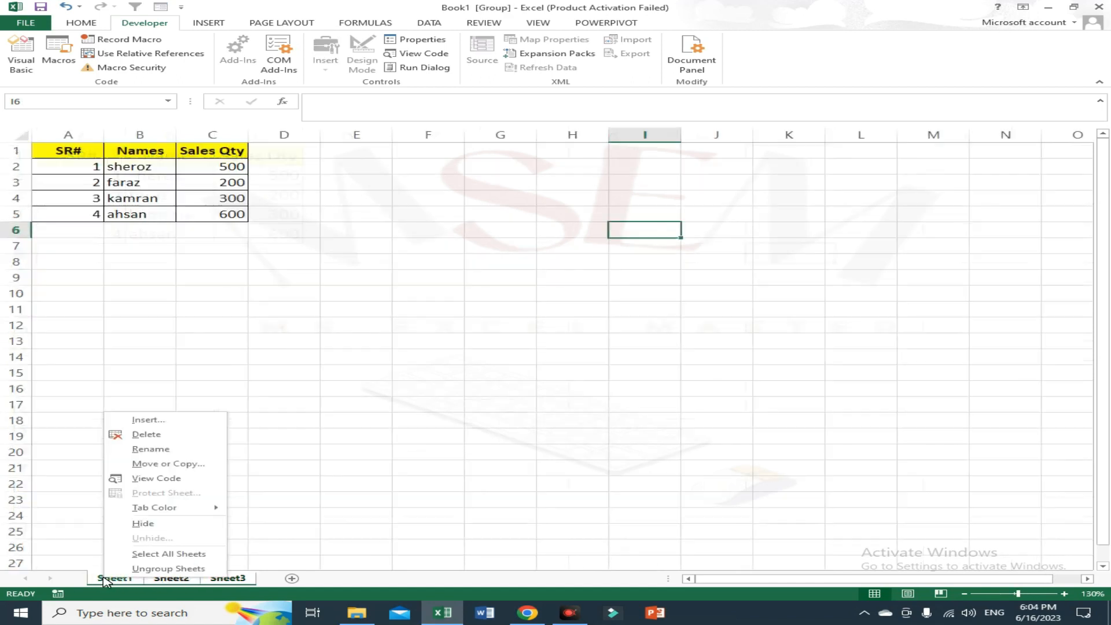
pyautogui.click(150, 438)
pyautogui.click(558, 340)
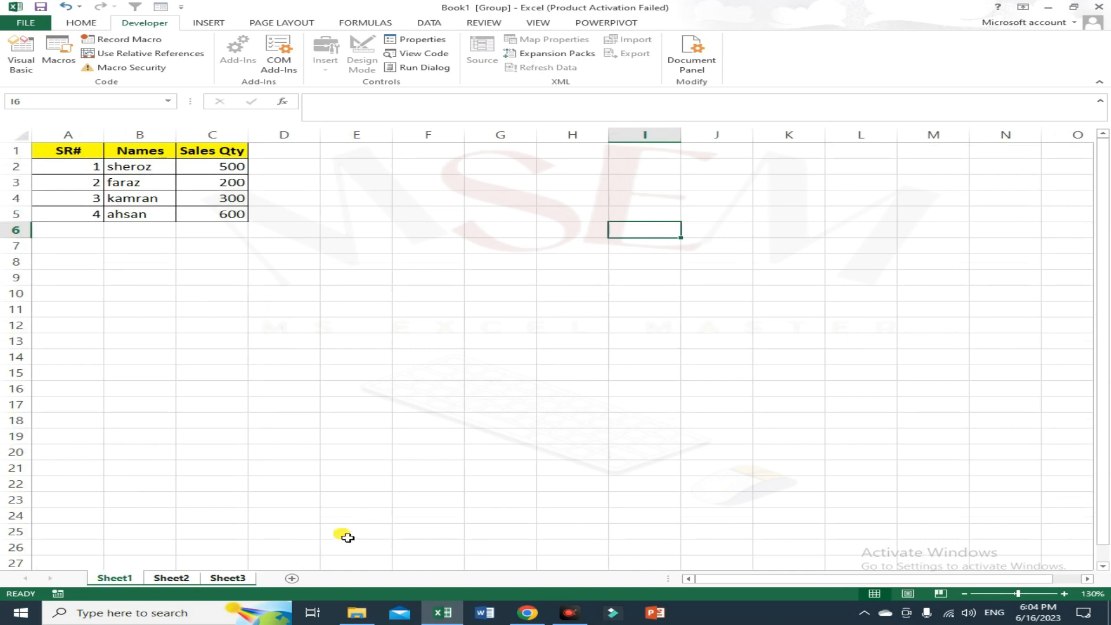
pyautogui.click(573, 411)
# Insert a new worksheet and move Sheet4 to the end of the sheet tabs.
pyautogui.click(289, 578)
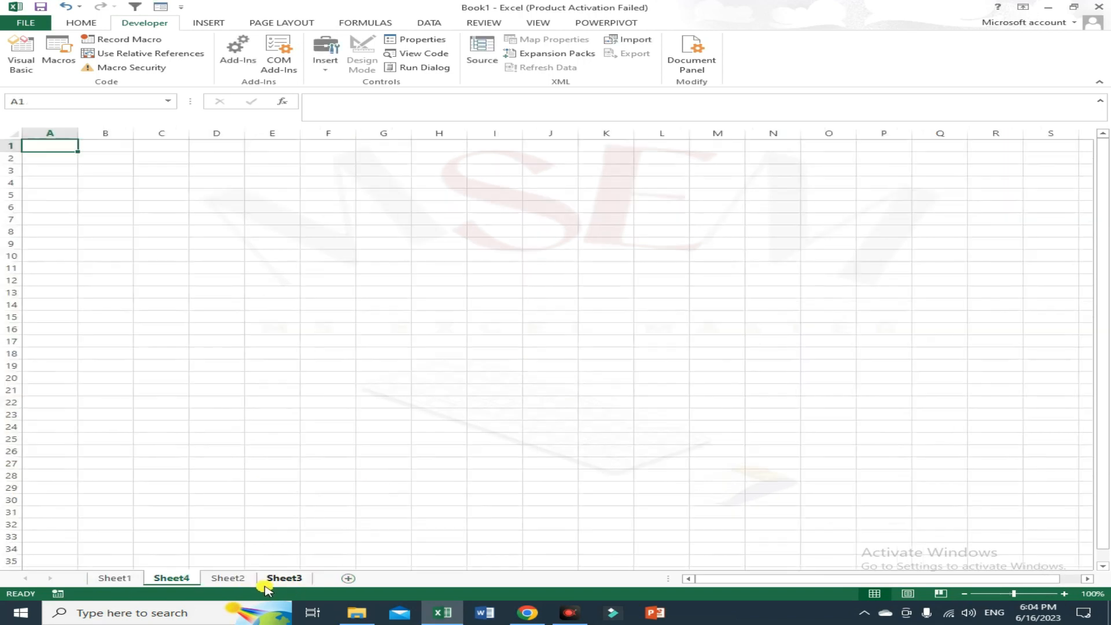
pyautogui.click(275, 579)
pyautogui.click(228, 578)
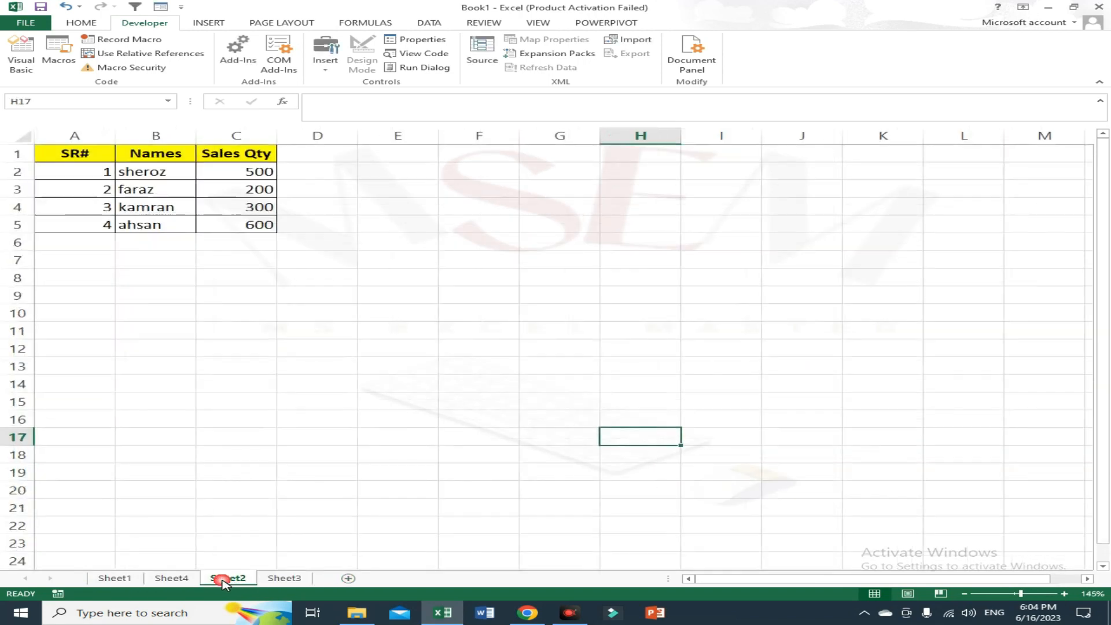
pyautogui.click(171, 579)
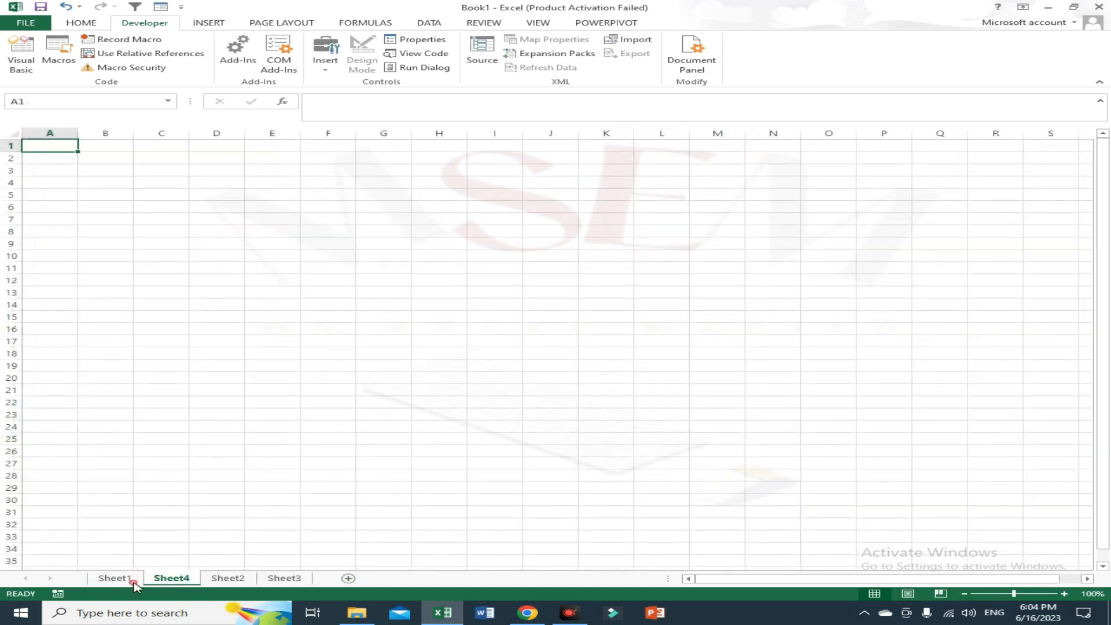
pyautogui.moveTo(334, 582); pyautogui.dragTo(324, 581)
# Group Sheet1 to Sheet3 and delete them.
pyautogui.click(239, 579)
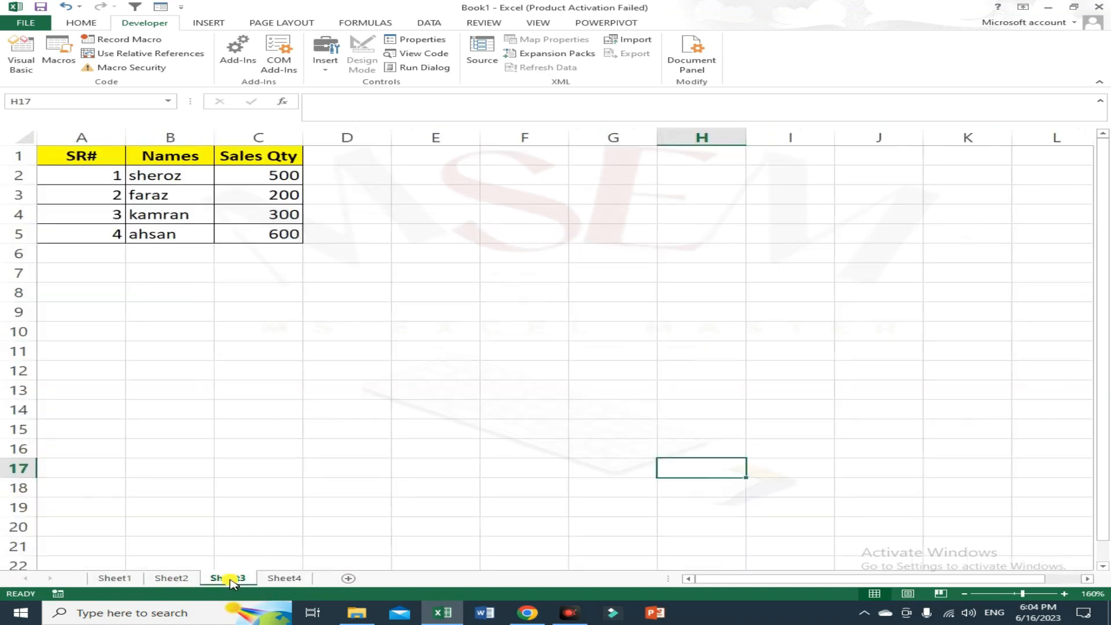
pyautogui.keyDown('shift'); pyautogui.click(118, 580); pyautogui.keyUp('shift')
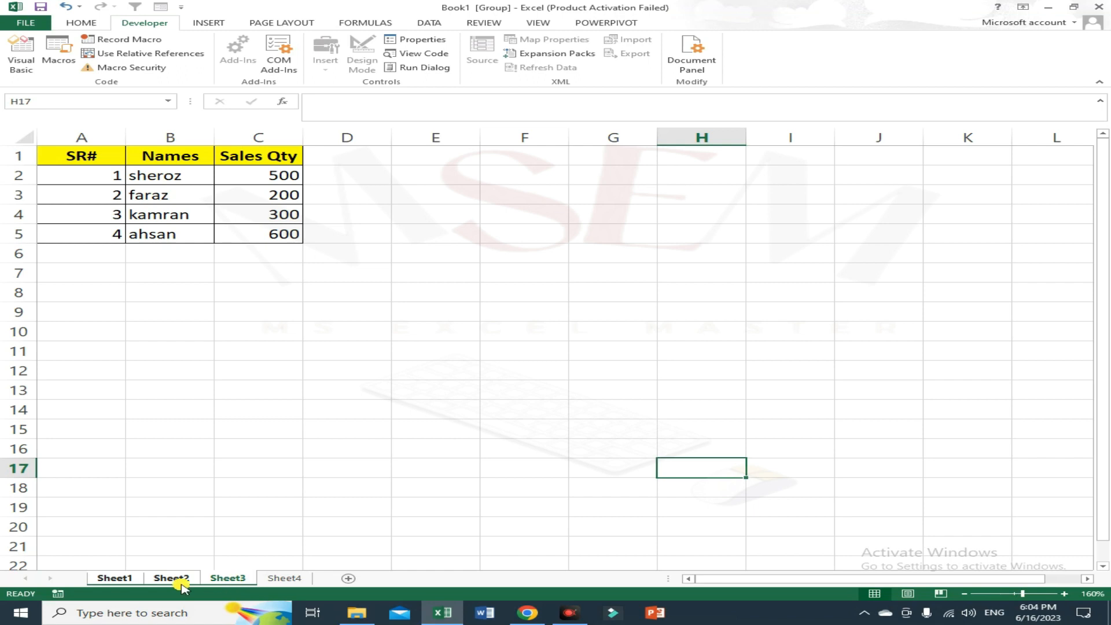
pyautogui.rightClick(122, 581)
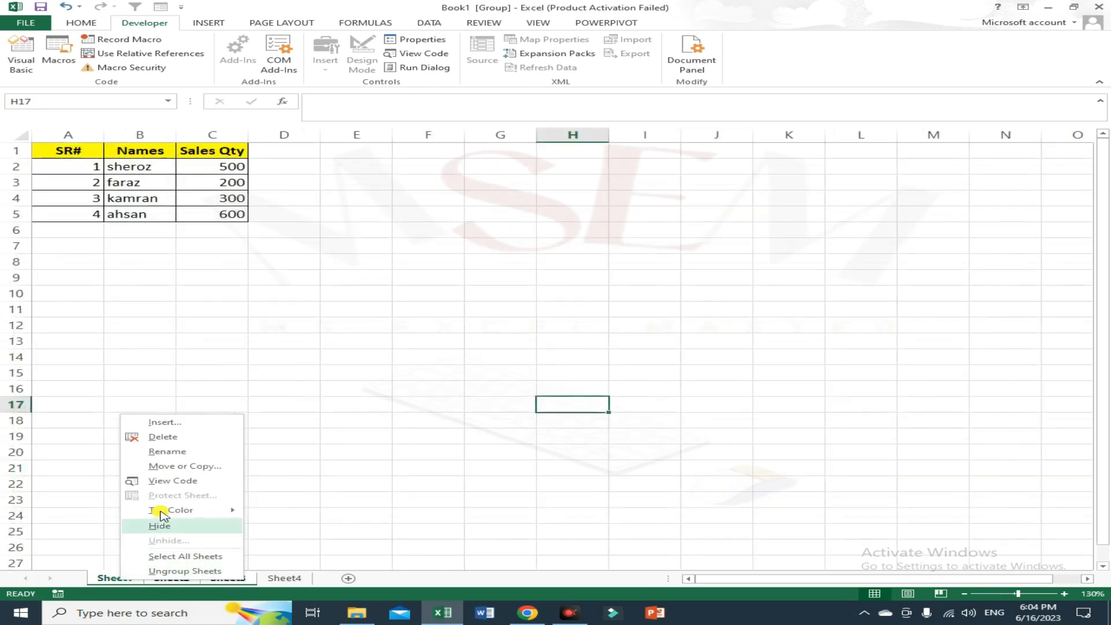
pyautogui.click(174, 438)
pyautogui.click(515, 337)
pyautogui.click(184, 500)
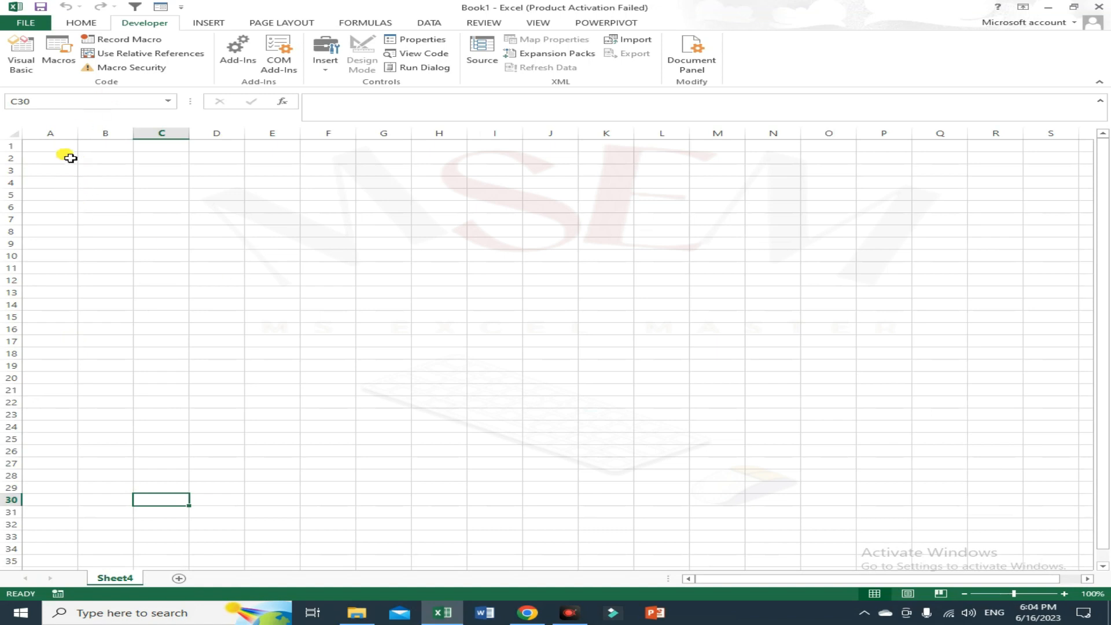
# Start recording a new macro named Macro2 with shortcut Ctrl+q, stored in the Personal Macro Workbook, from cell A1.
pyautogui.click(88, 158)
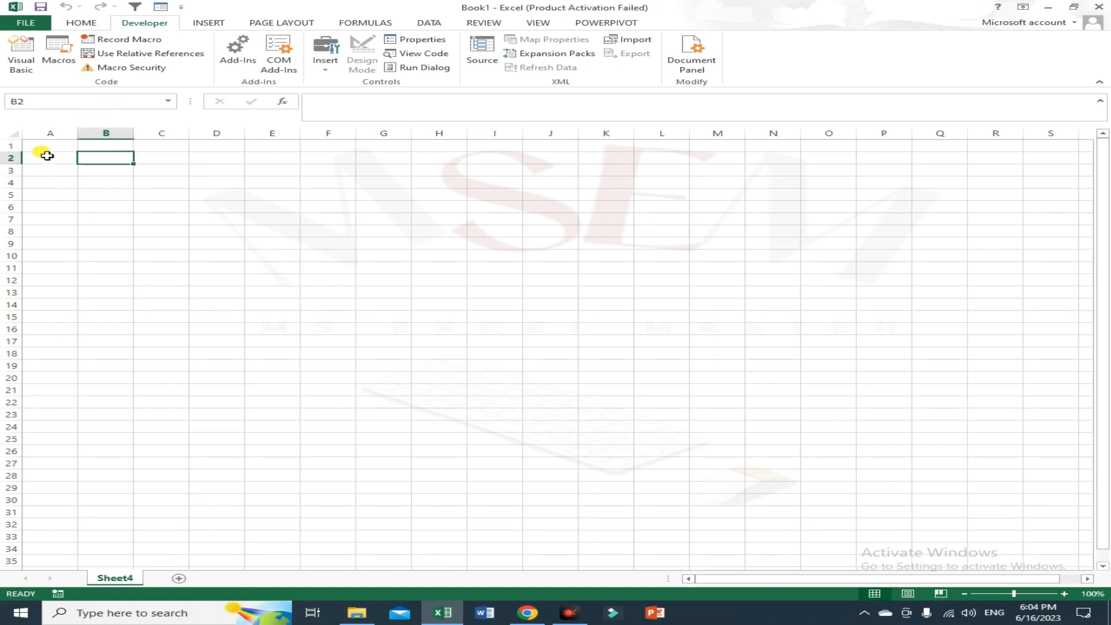
pyautogui.click(64, 146)
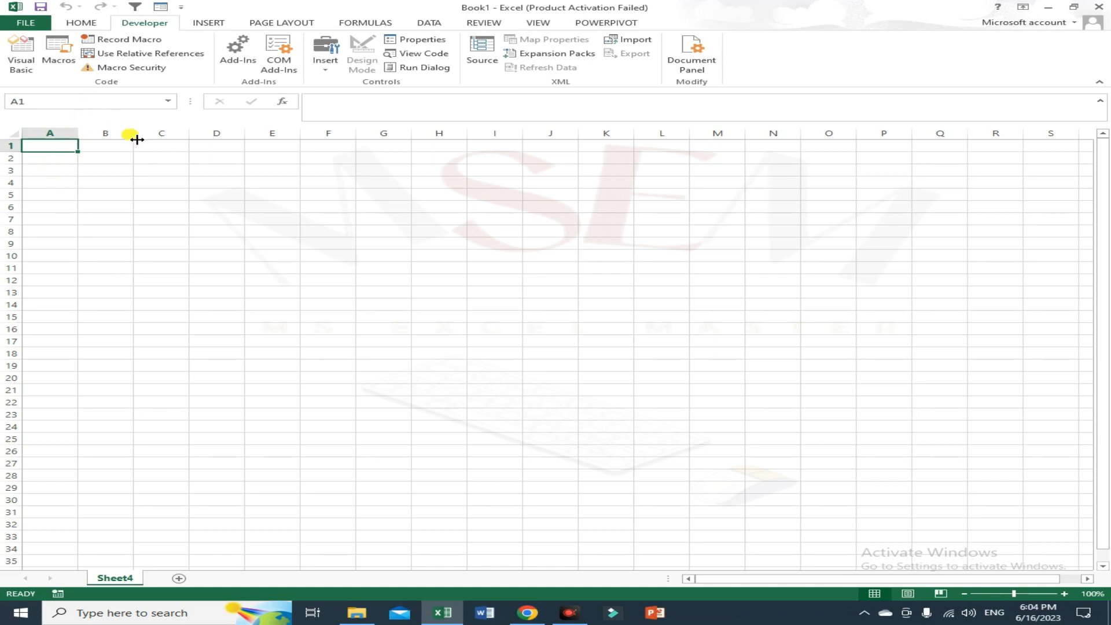
pyautogui.click(121, 43)
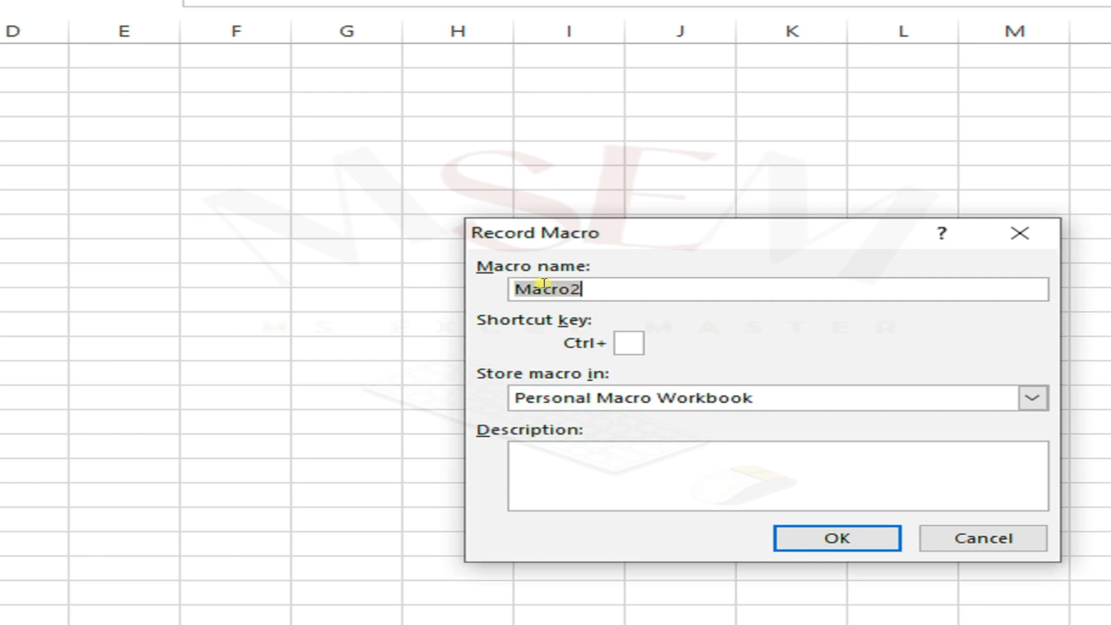
pyautogui.click(606, 287)
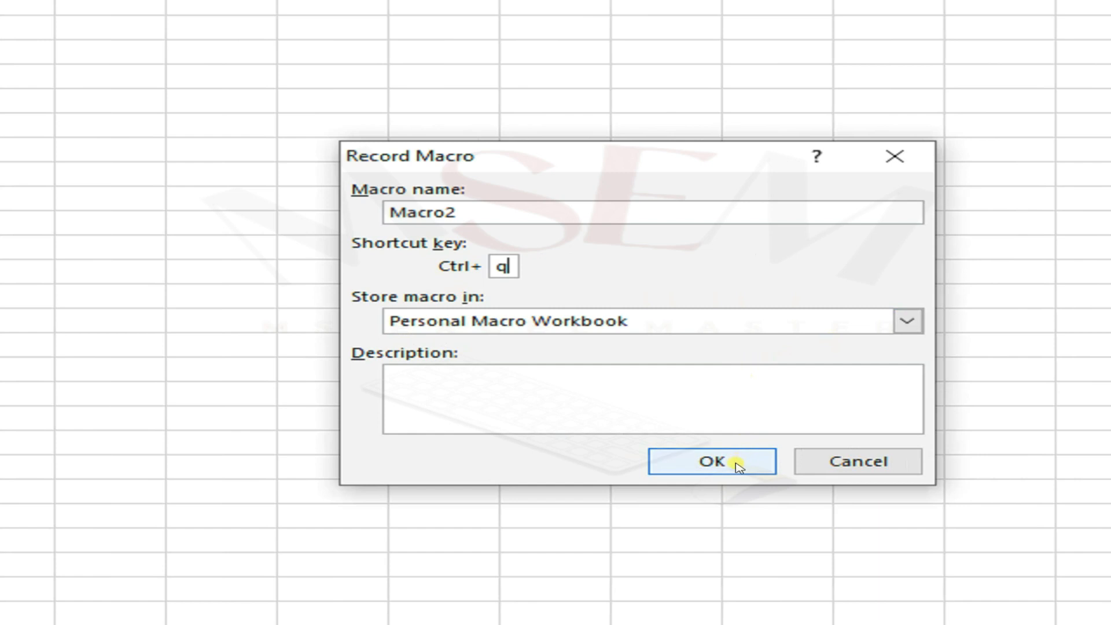
pyautogui.click(736, 466)
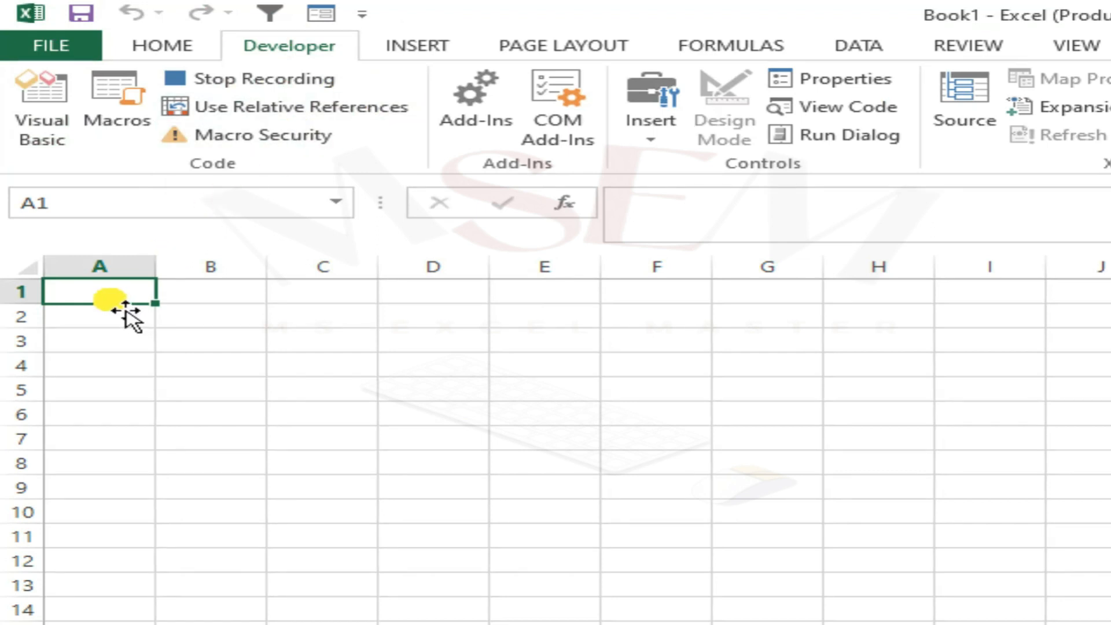
# Turn on relative references and enter the header SR # in A1 with serial numbers 1 to 5 below it.
pyautogui.click(282, 110)
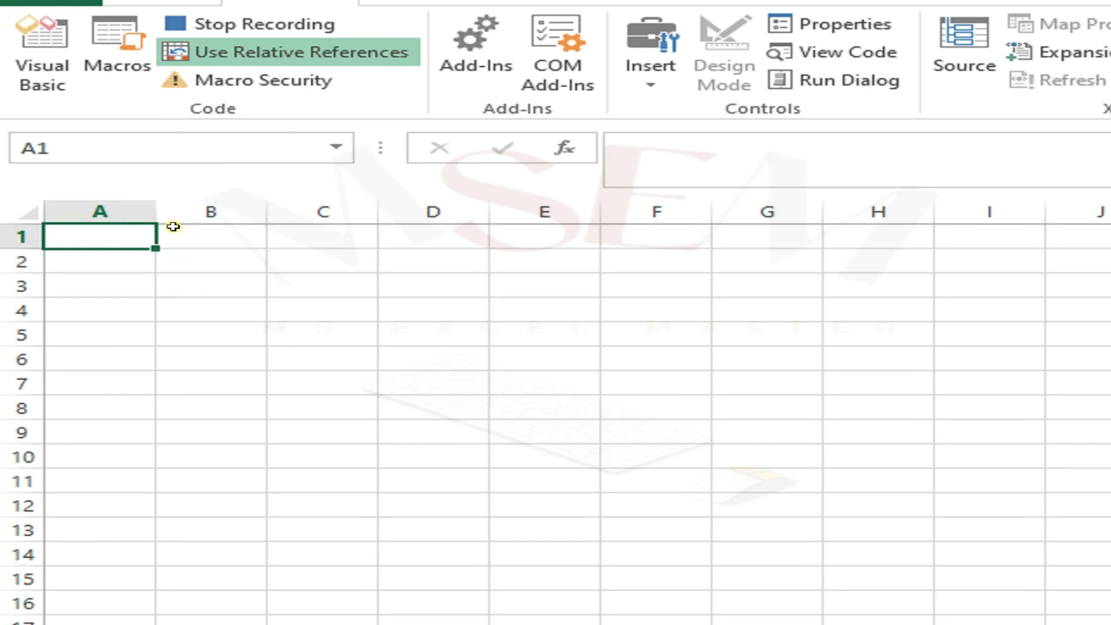
pyautogui.press('Down')
pyautogui.press('Up')
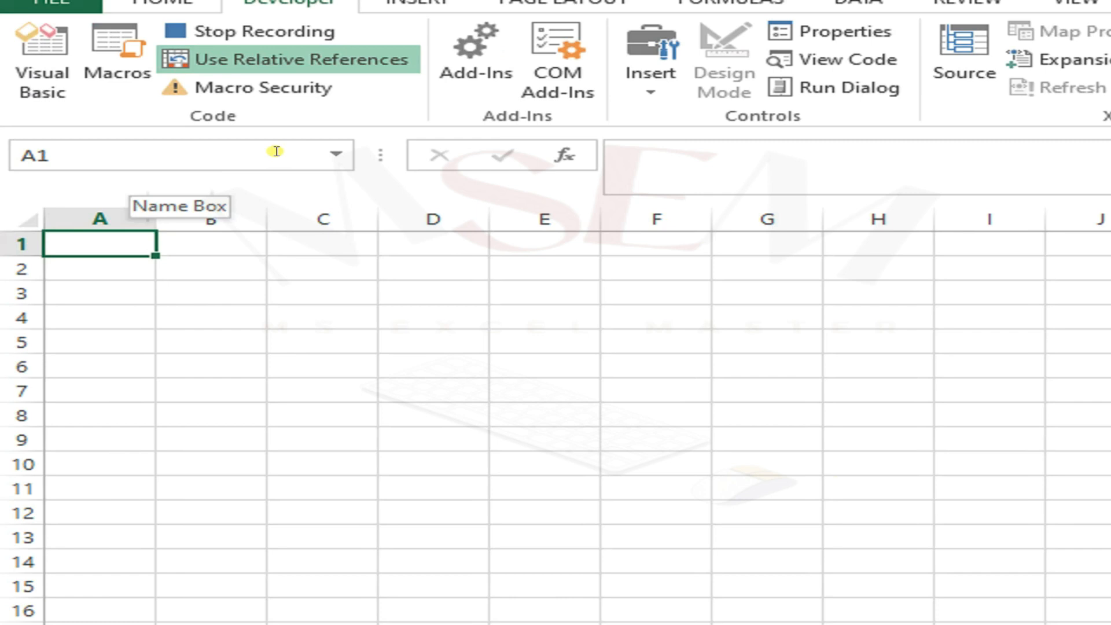
pyautogui.write('SR #')
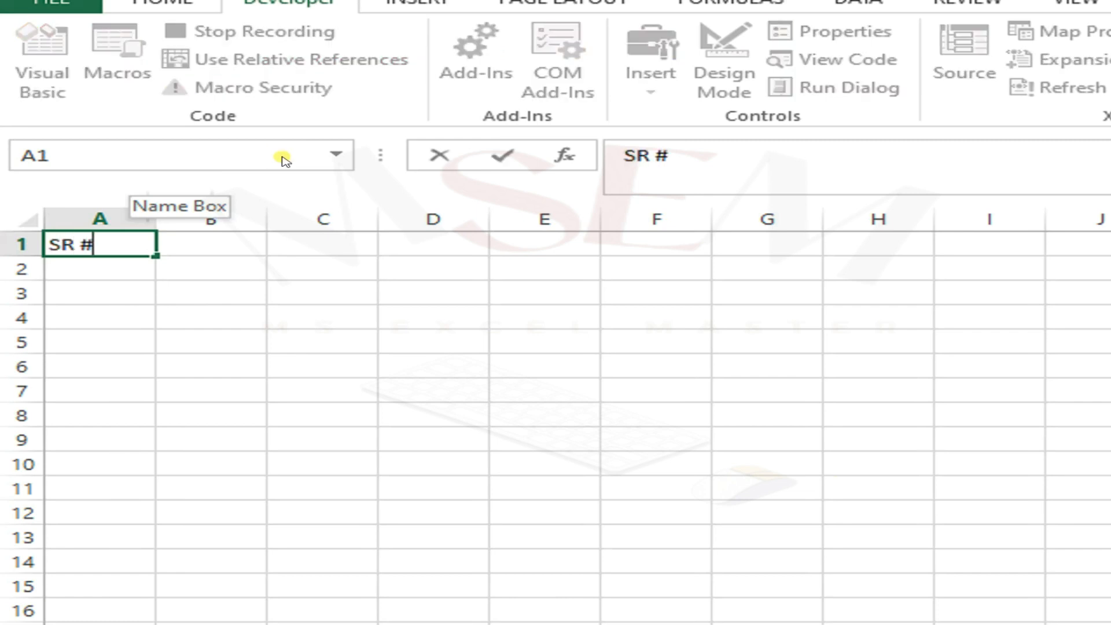
pyautogui.press('Return')
pyautogui.write('1')
pyautogui.press('Return')
pyautogui.write('2')
pyautogui.press('Return')
pyautogui.write('3')
pyautogui.press('Return')
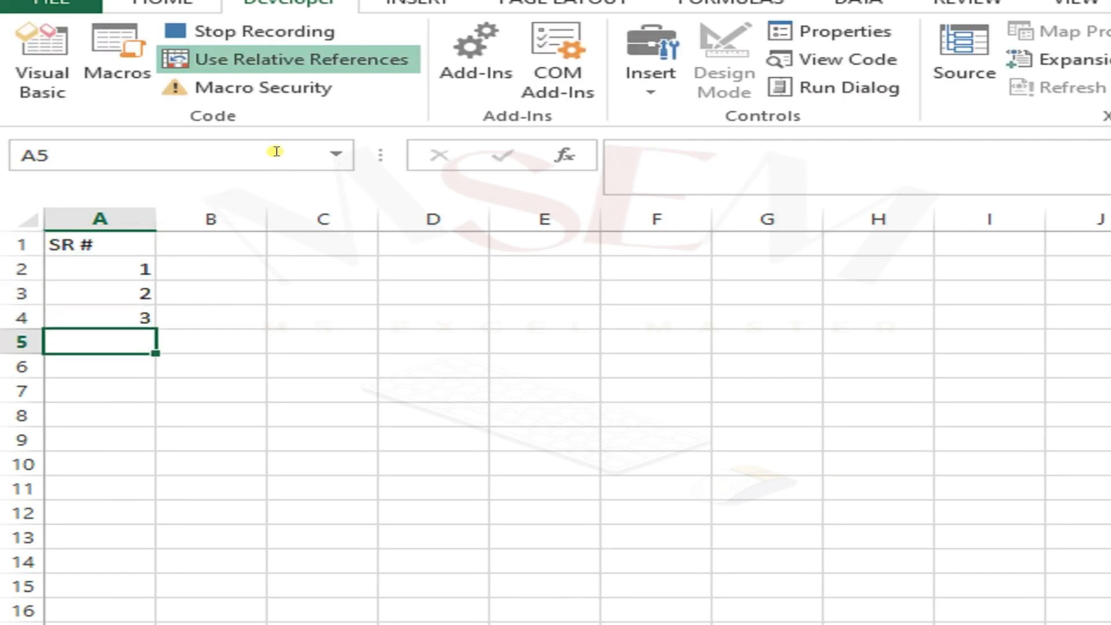
pyautogui.write('4')
pyautogui.press('Return')
pyautogui.write('5')
pyautogui.press('Return')
# Enter the header Name in B1 and five customer names in the cells below it.
pyautogui.press('Up')
pyautogui.press('Up')
pyautogui.press('Up')
pyautogui.press('Up')
pyautogui.press('Up')
pyautogui.press('Up')
pyautogui.press('Right')
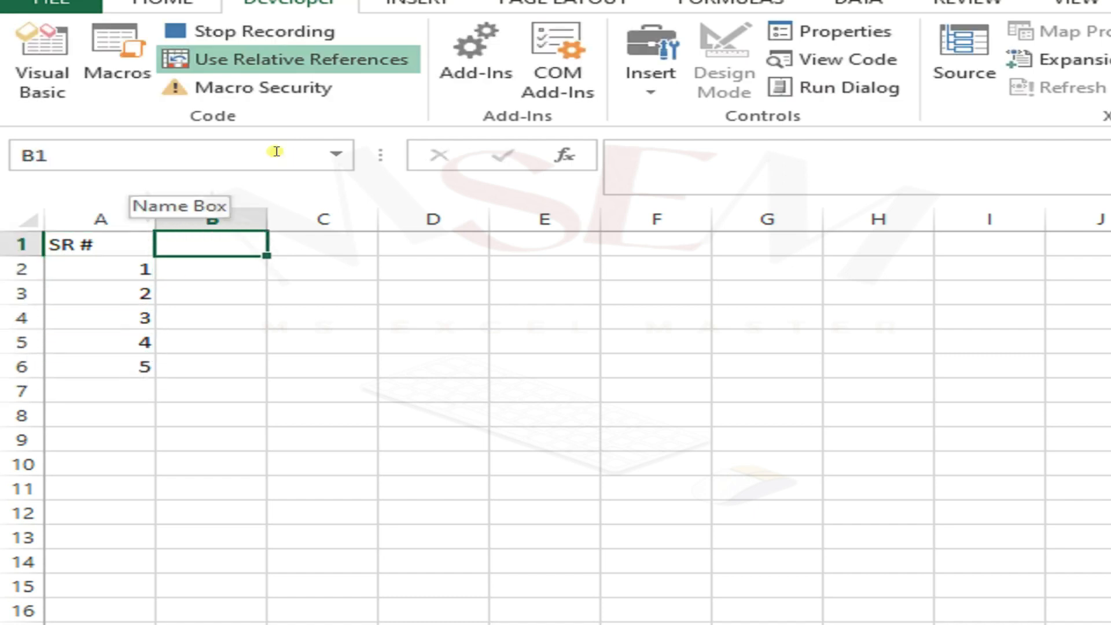
pyautogui.write('Name')
pyautogui.press('Return')
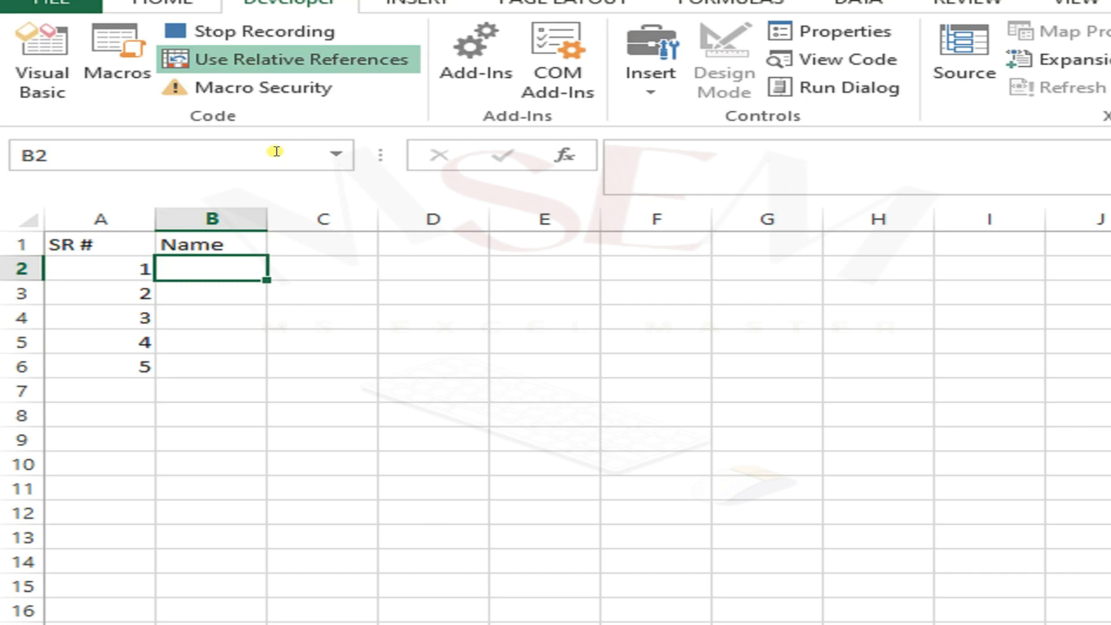
pyautogui.write('Shar')
pyautogui.write('o')
pyautogui.press('BackSpace')
pyautogui.write('iq')
pyautogui.press('Return')
pyautogui.write('ahsan')
pyautogui.press('Return')
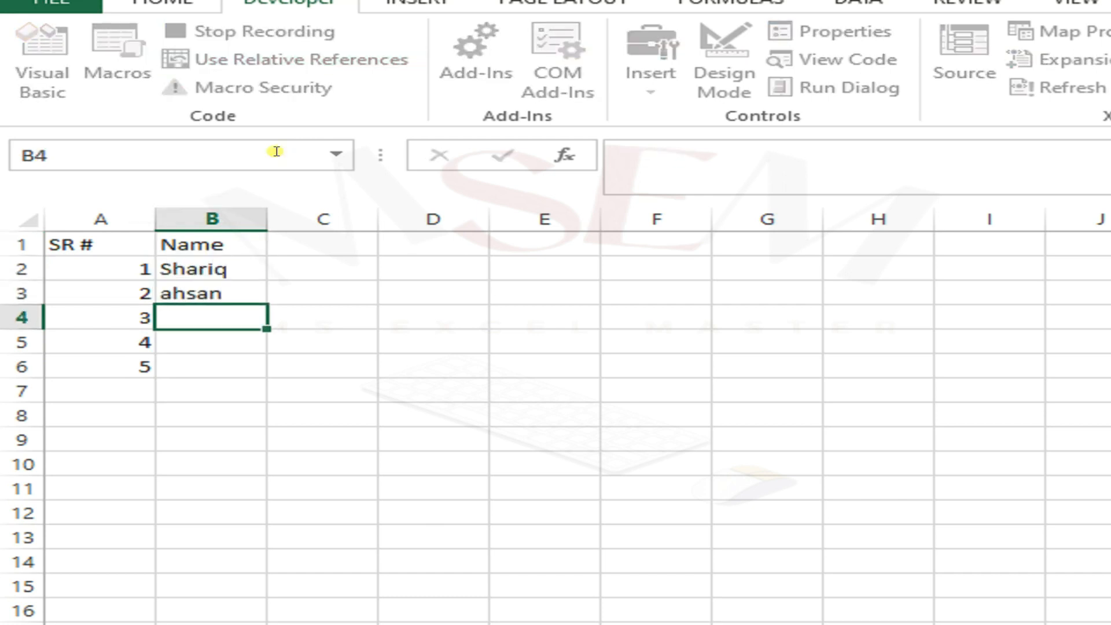
pyautogui.write('faraz')
pyautogui.press('Return')
pyautogui.write('kamran')
pyautogui.press('Return')
pyautogui.write('sheroz')
pyautogui.press('Return')
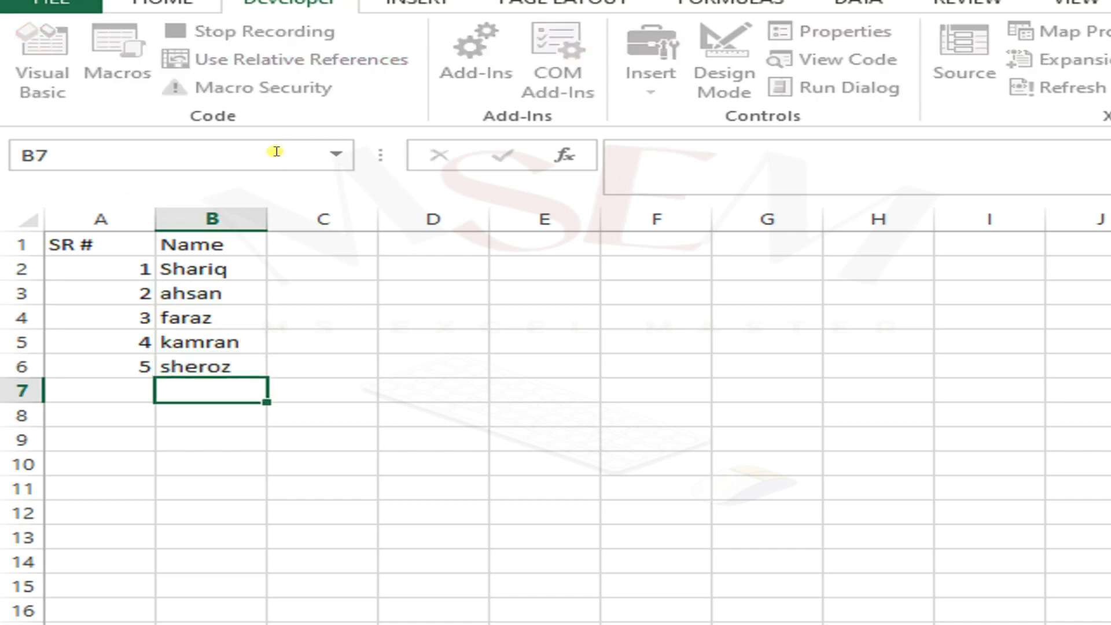
# Enter the header Sale Qty in C1 with quantities 500, 200, 300, 600 and 400 below it.
pyautogui.press('Up')
pyautogui.press('Up')
pyautogui.press('Up')
pyautogui.press('Up')
pyautogui.press('Up')
pyautogui.press('Up')
pyautogui.press('Right')
pyautogui.write('q')
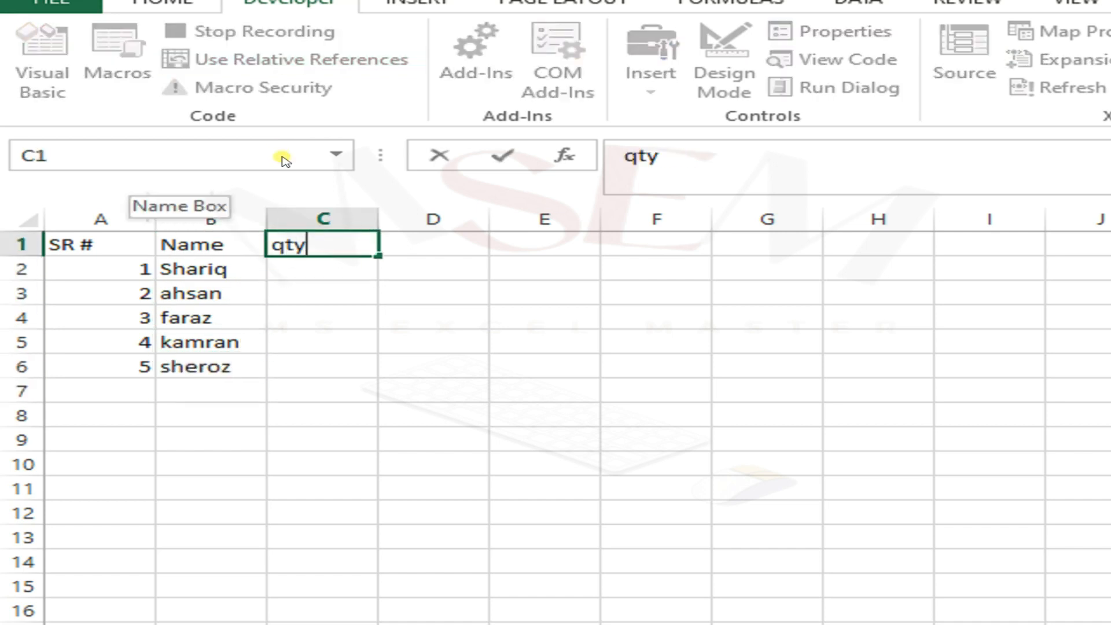
pyautogui.press('Return')
pyautogui.press('Up')
pyautogui.press('F2')
pyautogui.press('Home')
pyautogui.write('Sale')
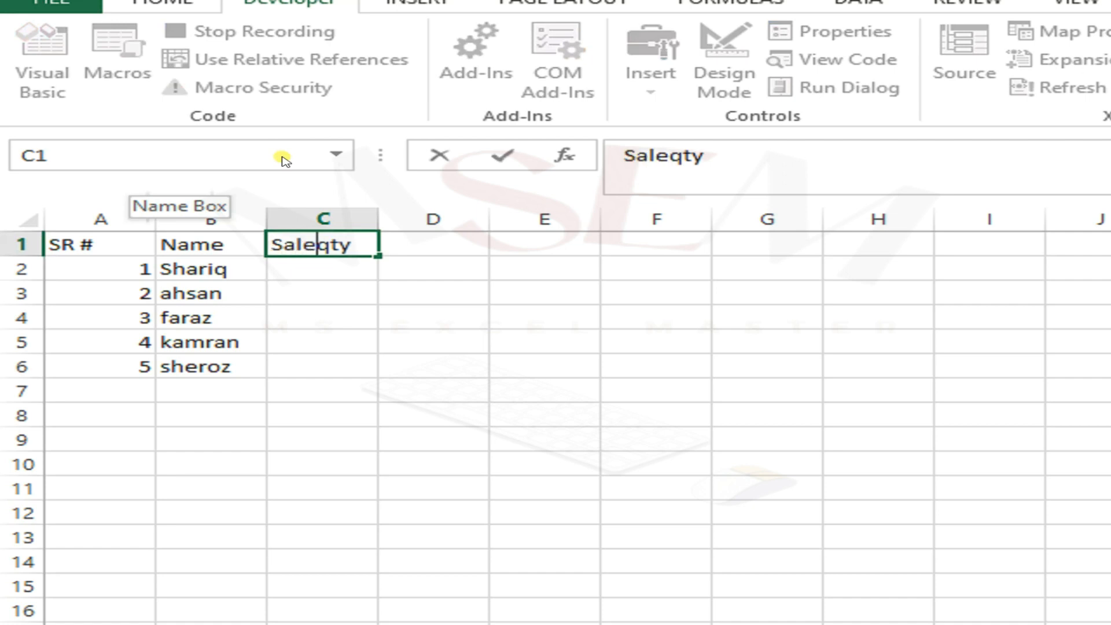
pyautogui.write(' Qty 500')
pyautogui.press('Return')
pyautogui.write('200')
pyautogui.press('Return')
pyautogui.write('300')
pyautogui.press('Return')
pyautogui.write('600')
pyautogui.press('Return')
pyautogui.write('400')
pyautogui.press('Return')
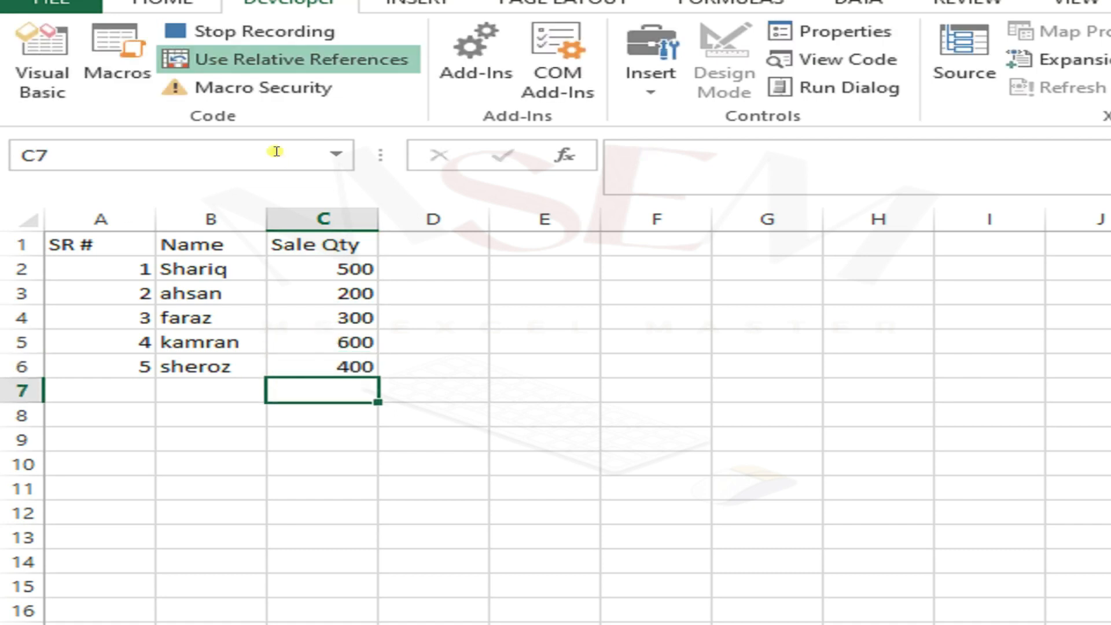
# Select the table A1:C6 and apply all borders to it.
pyautogui.press('Up')
pyautogui.press('Up')
pyautogui.press('Up')
pyautogui.press('Up')
pyautogui.press('Left')
pyautogui.press('Up')
pyautogui.press('Left')
pyautogui.press('Up')
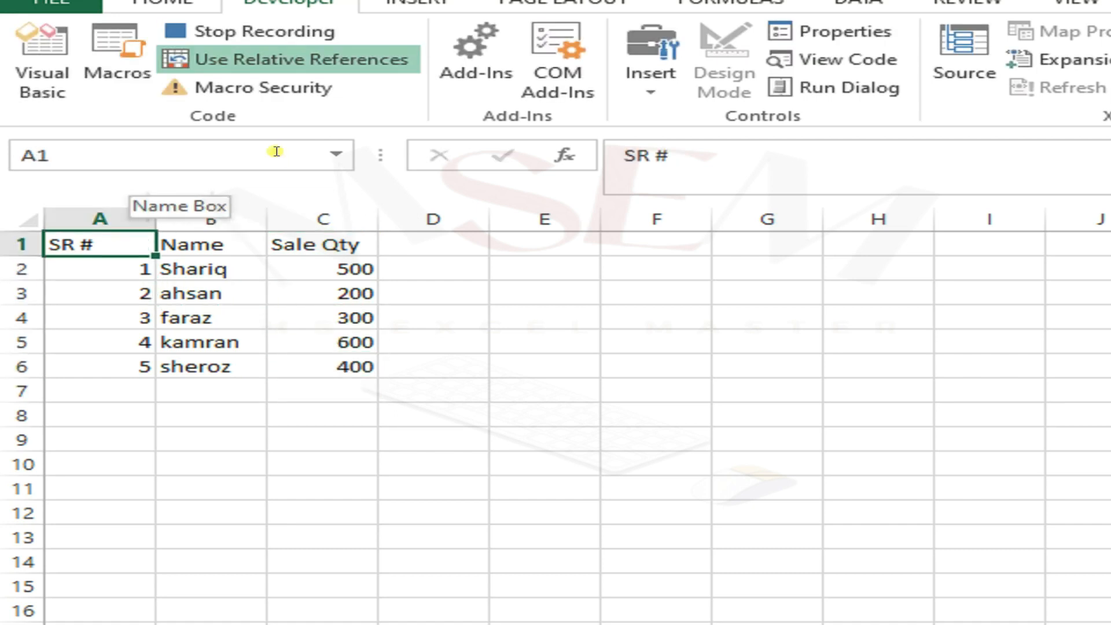
pyautogui.hotkey('ctrl', 'shift', 'Down')
pyautogui.hotkey('ctrl', 'shift', 'Right')
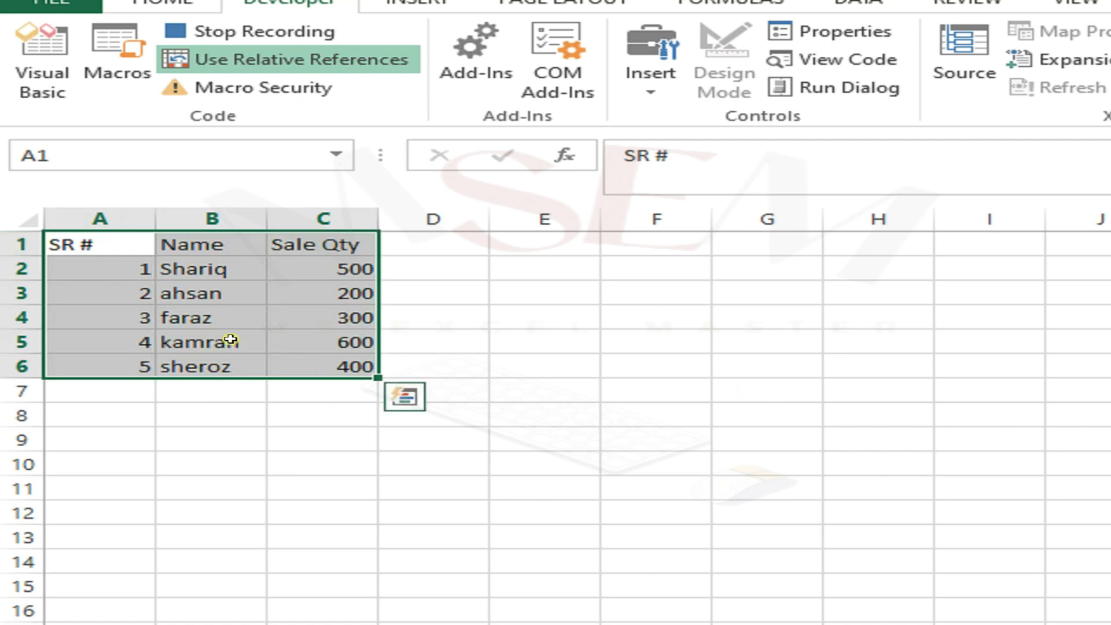
pyautogui.click(207, 40)
pyautogui.click(331, 128)
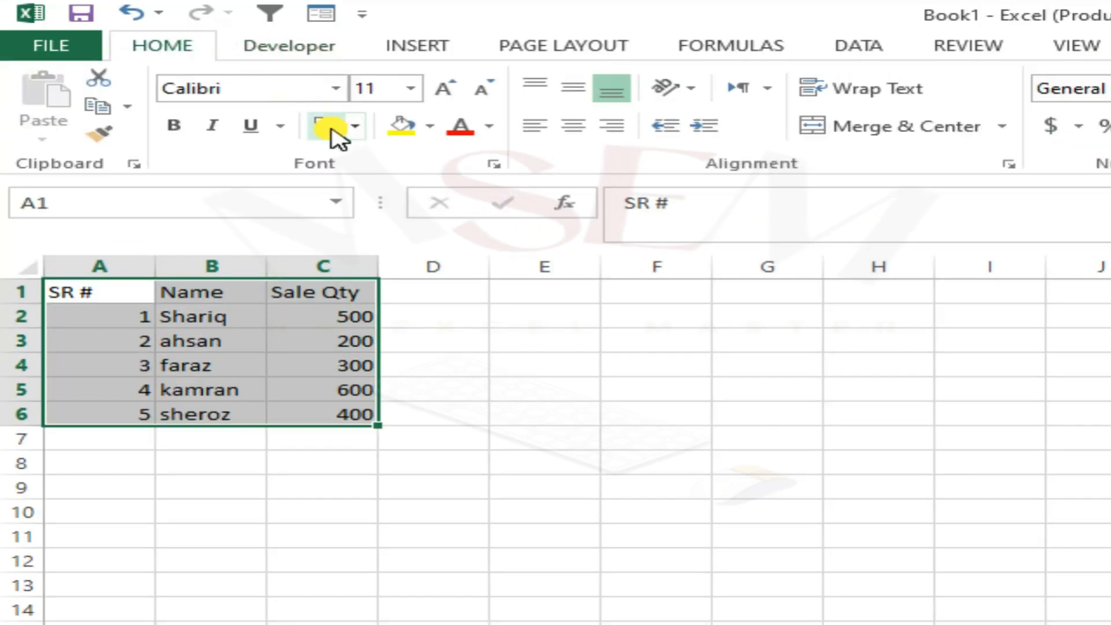
pyautogui.click(310, 318)
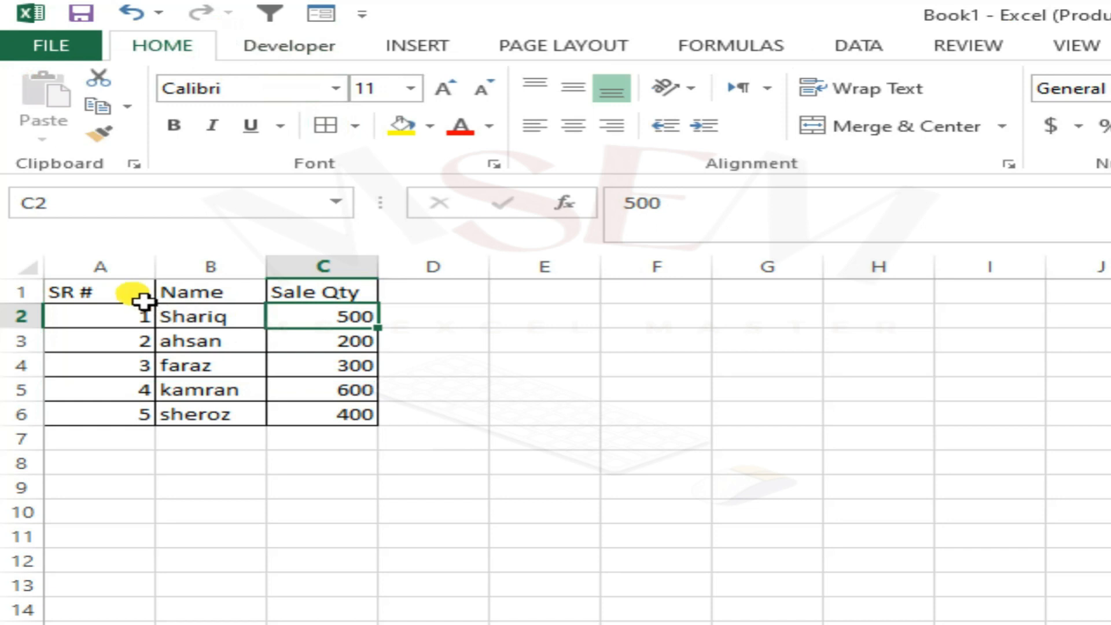
# Make the header row A1:C1 bold and increase its font size to 16.
pyautogui.moveTo(134, 294); pyautogui.dragTo(315, 300)
pyautogui.click(181, 126)
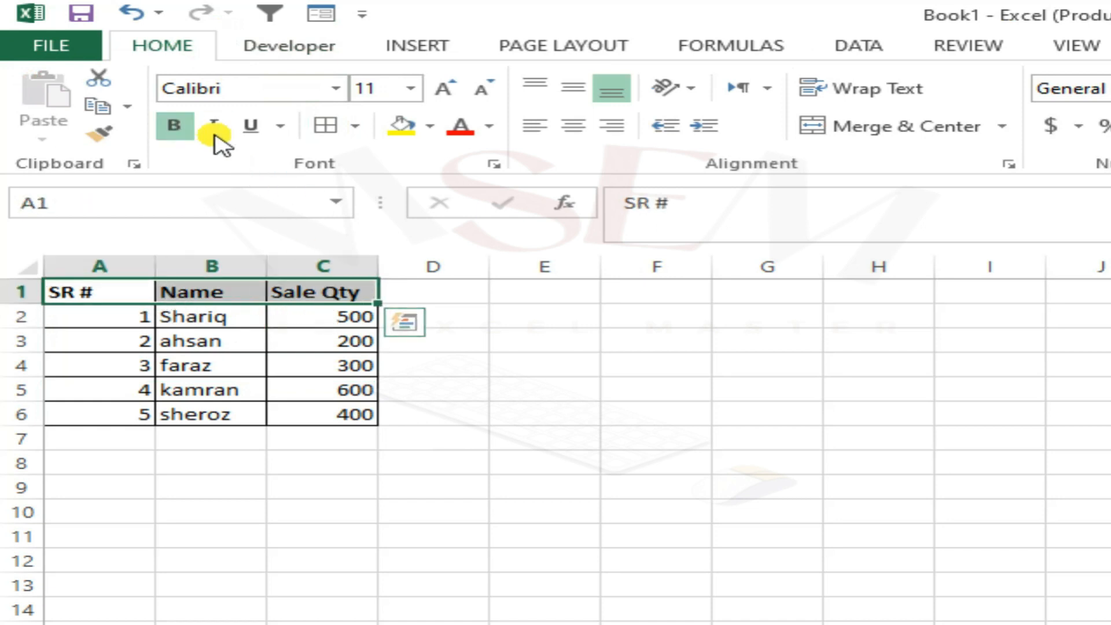
pyautogui.click(447, 93)
pyautogui.click(447, 93)
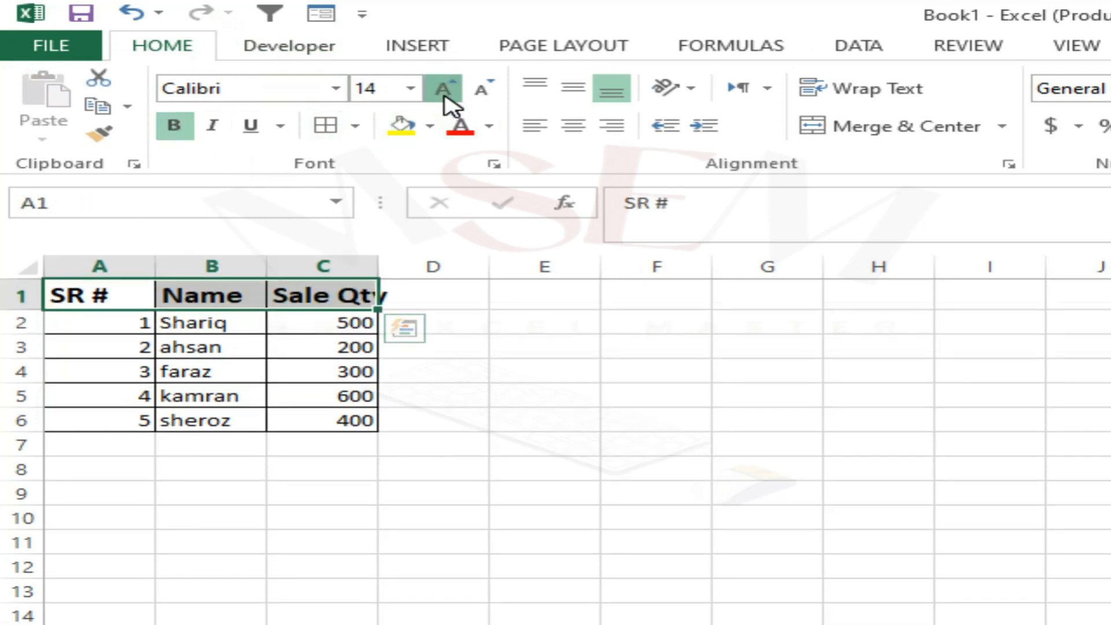
pyautogui.click(446, 93)
# Fill the header row A1:C1 with a dark green color.
pyautogui.click(403, 128)
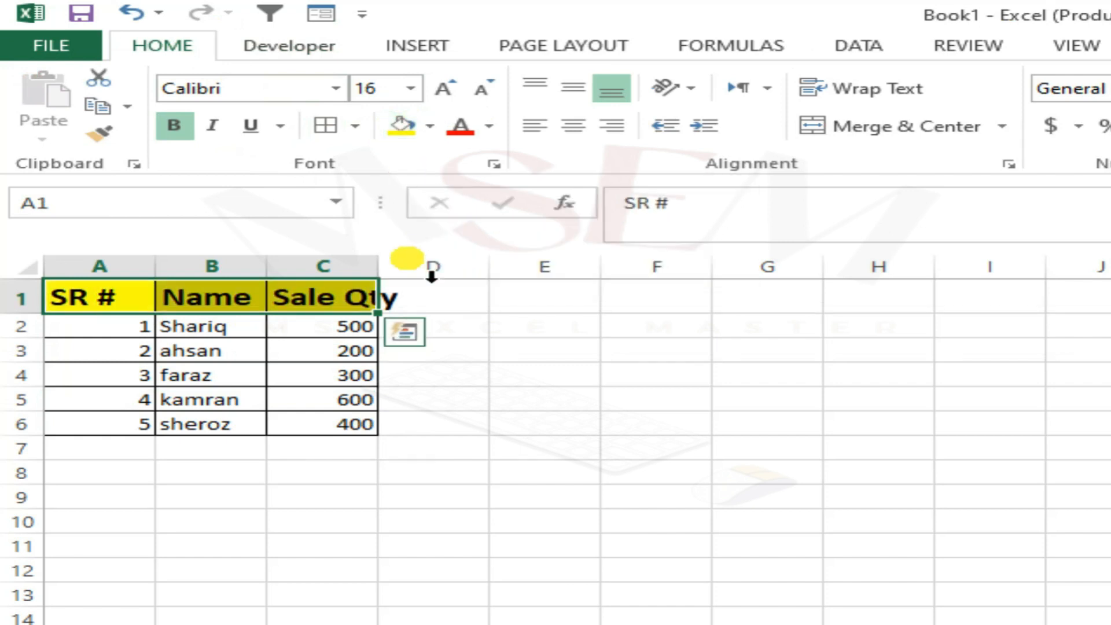
pyautogui.click(429, 126)
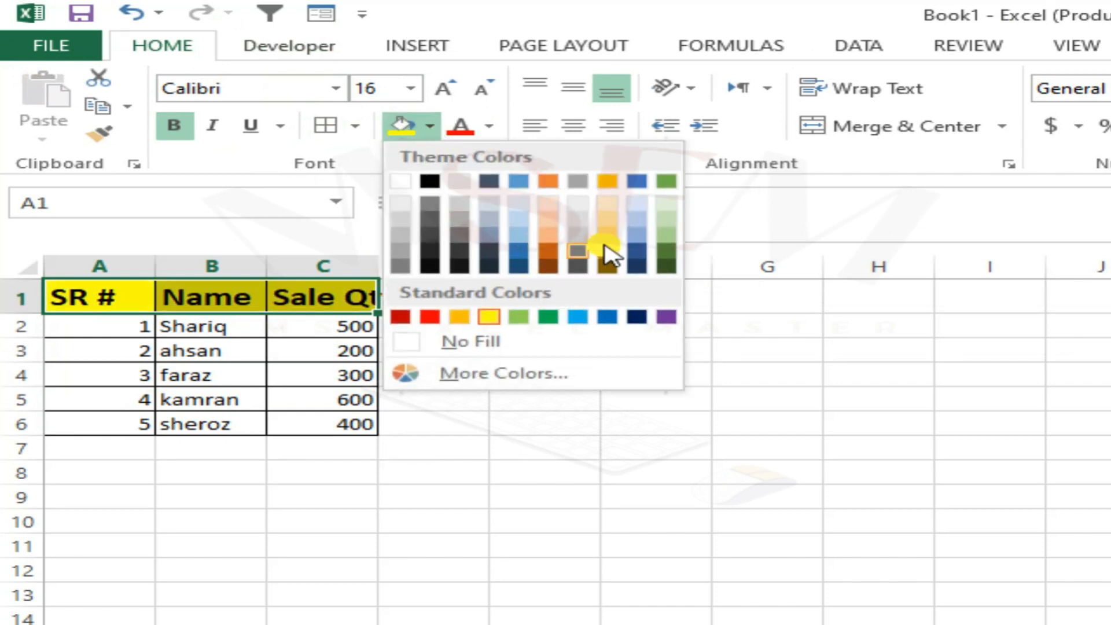
pyautogui.click(664, 255)
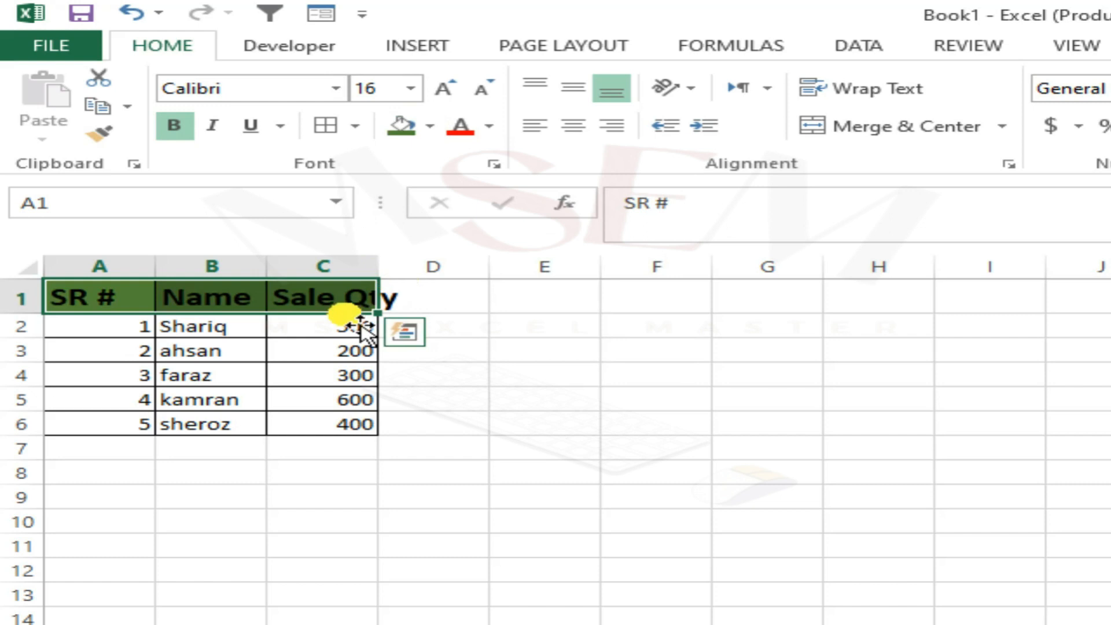
# Resize columns A to C to fit the table and increase the height of rows 2 to 6.
pyautogui.moveTo(382, 276)
pyautogui.mouseDown()
pyautogui.moveTo(227, 275)
pyautogui.moveTo(387, 295)
pyautogui.mouseUp()
pyautogui.doubleClick(156, 267)
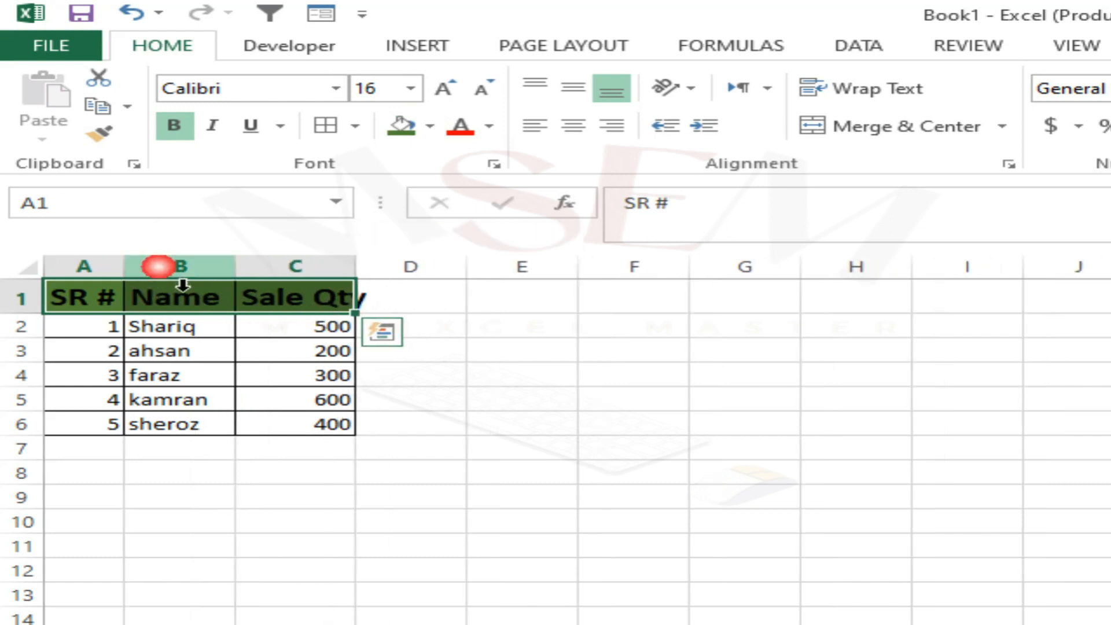
pyautogui.moveTo(254, 272); pyautogui.dragTo(292, 273)
pyautogui.moveTo(411, 287); pyautogui.dragTo(457, 285)
pyautogui.moveTo(26, 324); pyautogui.dragTo(46, 508)
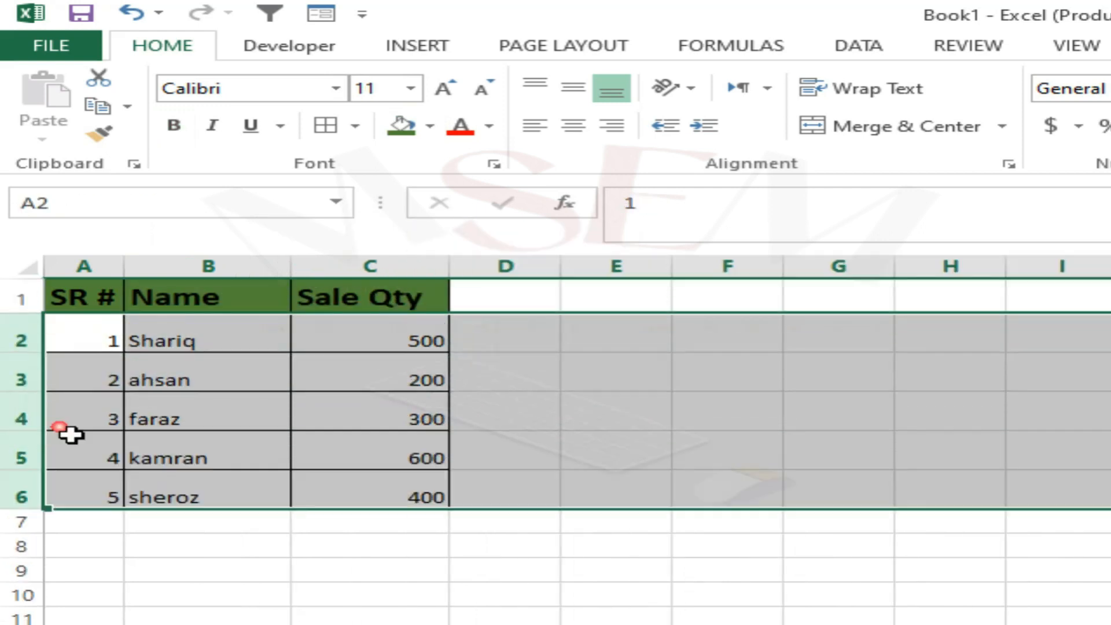
pyautogui.click(143, 416)
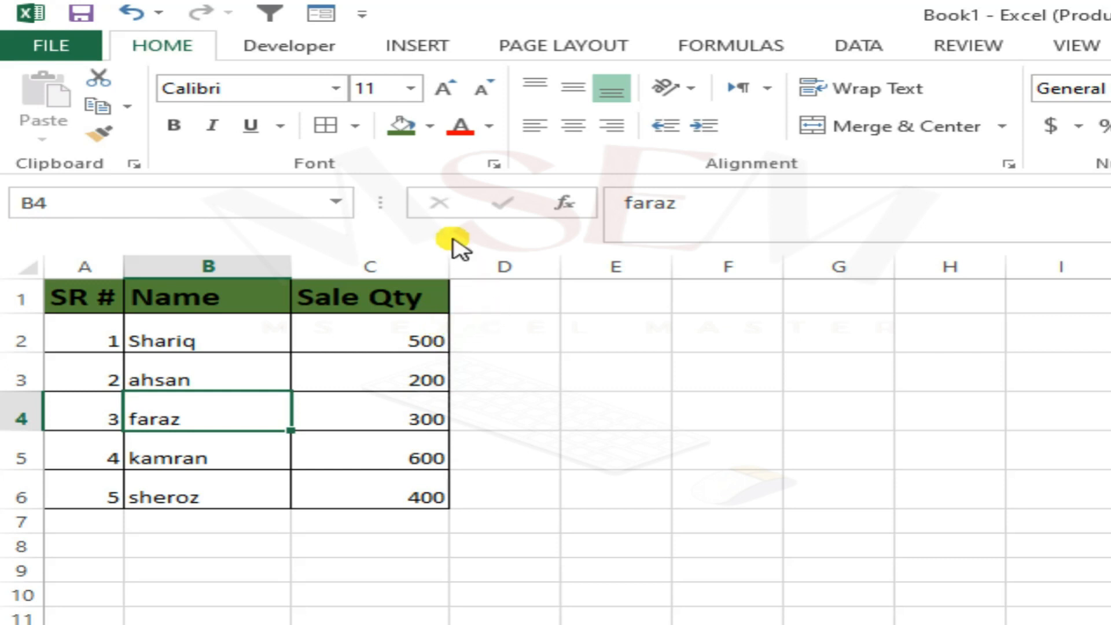
# Stop recording the macro.
pyautogui.click(298, 46)
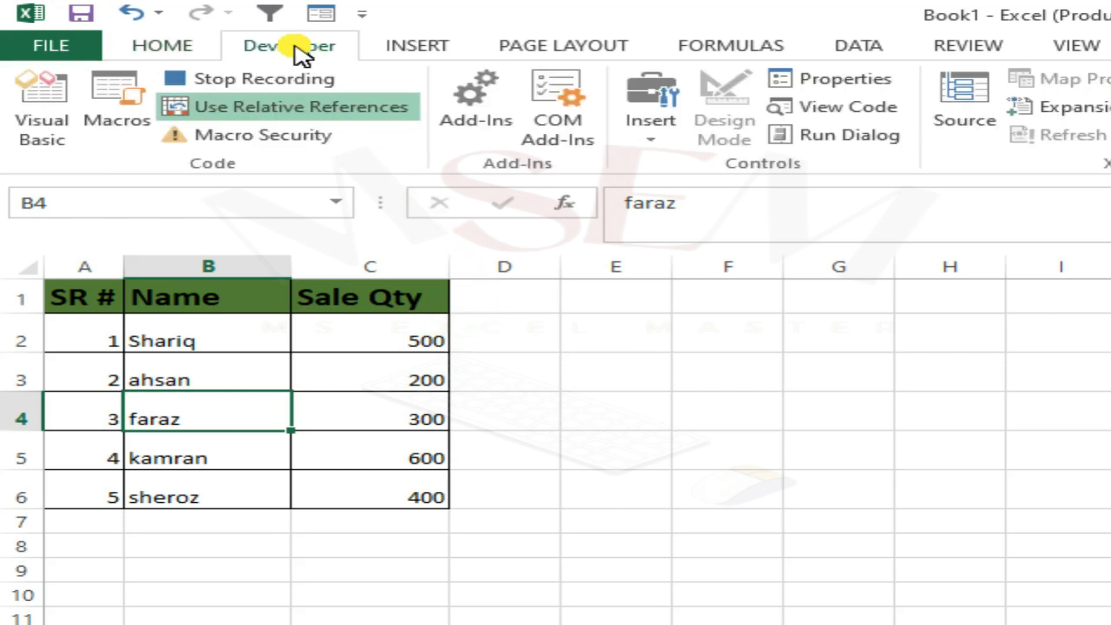
pyautogui.click(246, 84)
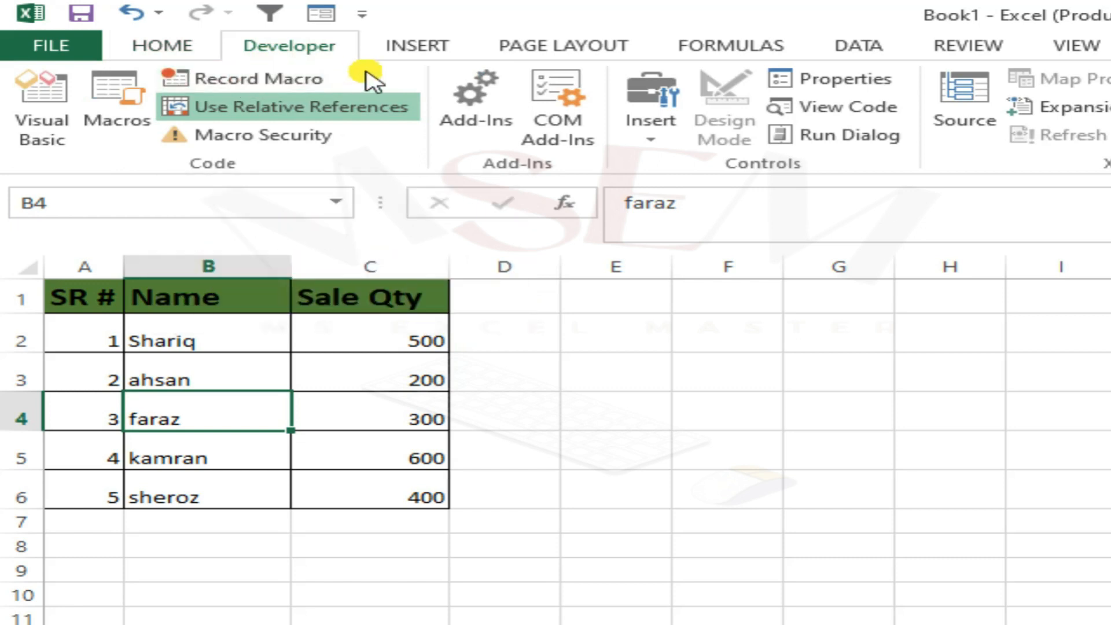
pyautogui.click(258, 110)
pyautogui.click(259, 110)
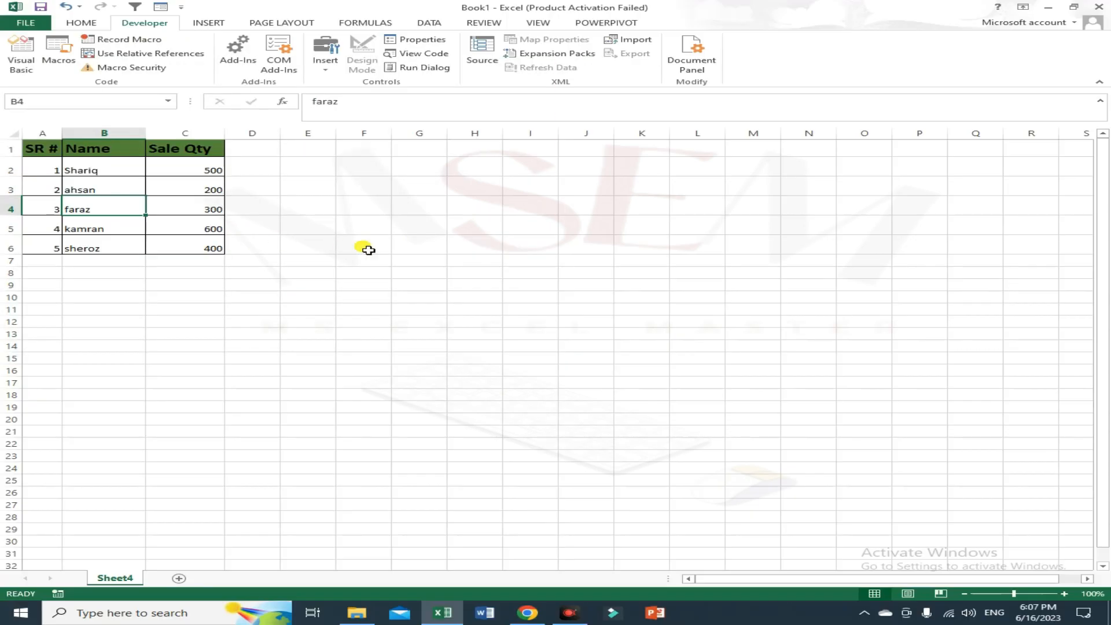
# Run the new macro from cell H10 to build a second table there.
pyautogui.click(388, 250)
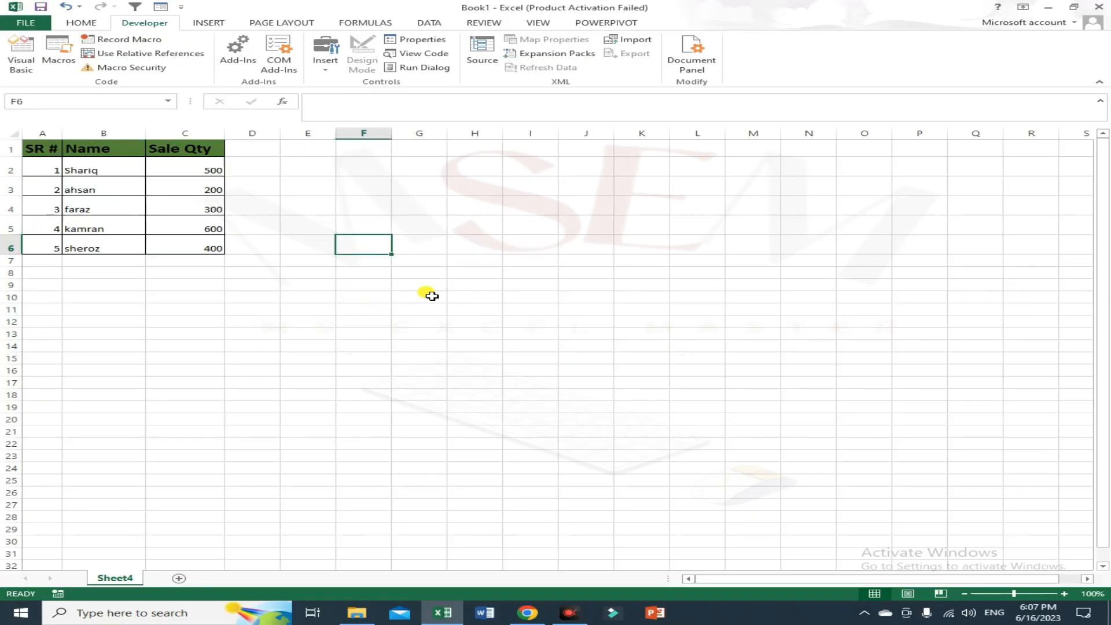
pyautogui.click(493, 294)
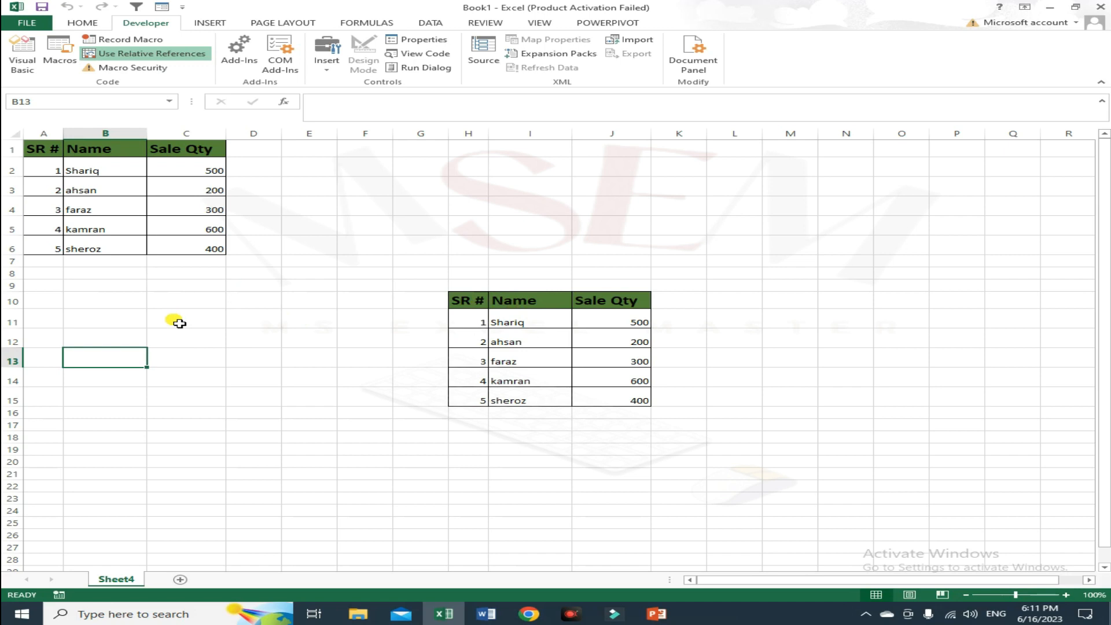
# Add a new sheet and run the relative-reference macro from cell B20 to build a table there.
pyautogui.click(179, 580)
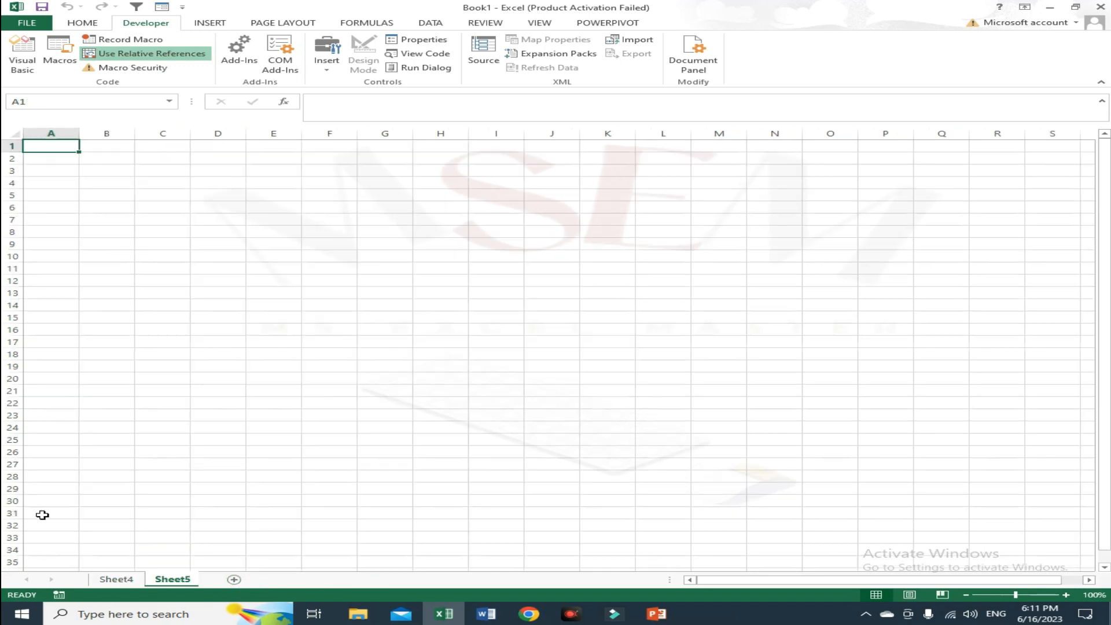
pyautogui.click(121, 381)
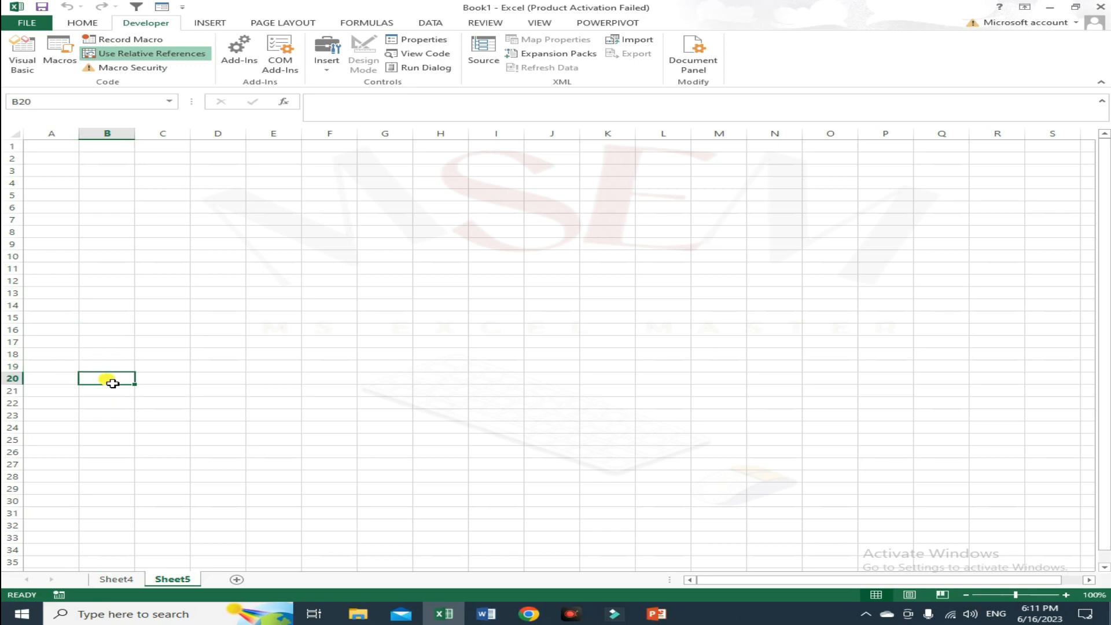
pyautogui.hotkey('ctrl', 'q')
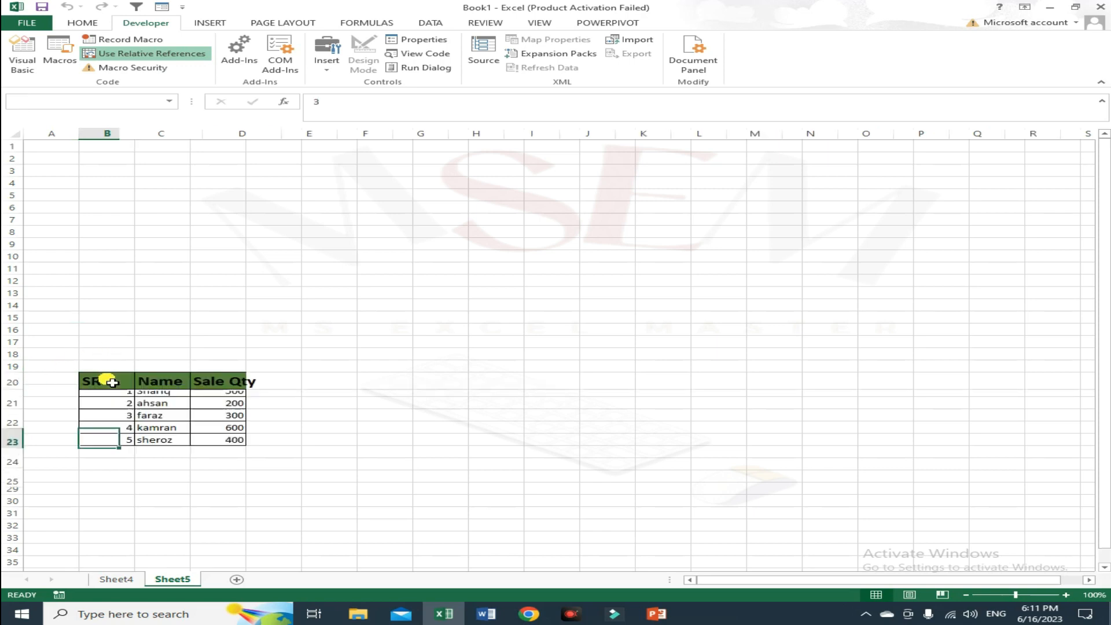
# Run Macro2 from cell C4 with its shortcut, then from cell I7 through the Macros dialog.
pyautogui.click(176, 184)
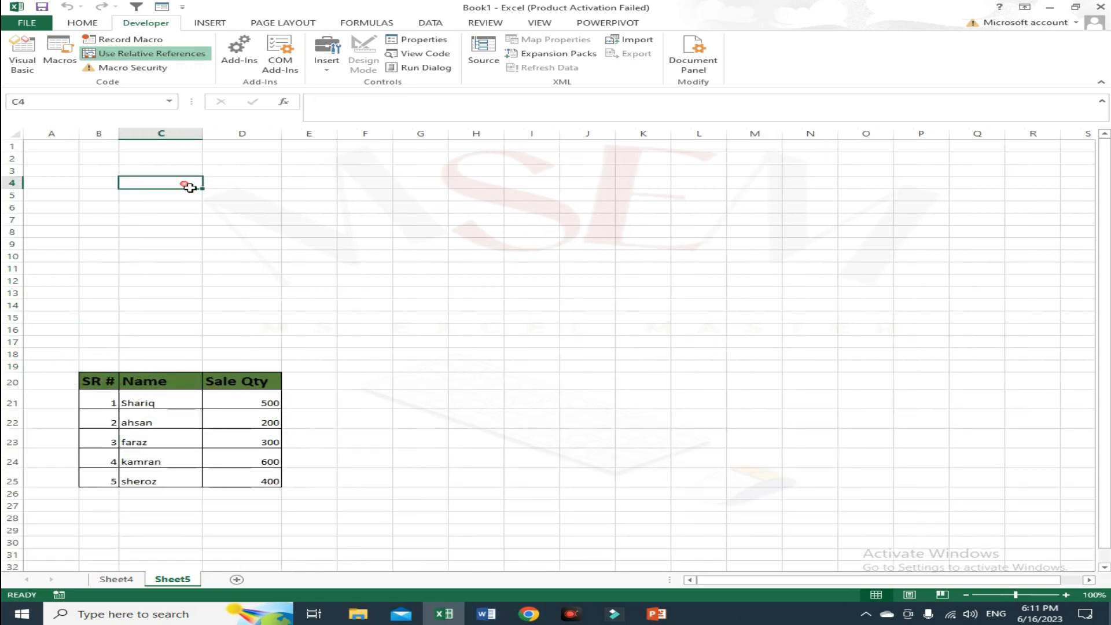
pyautogui.hotkey('ctrl', 'q')
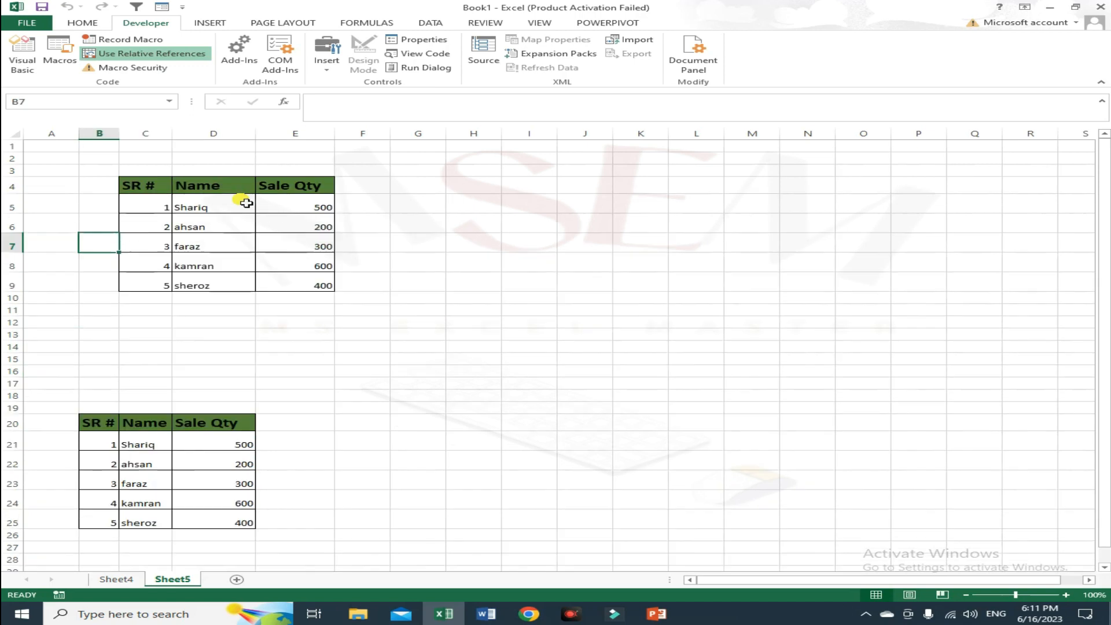
pyautogui.click(540, 251)
pyautogui.click(68, 67)
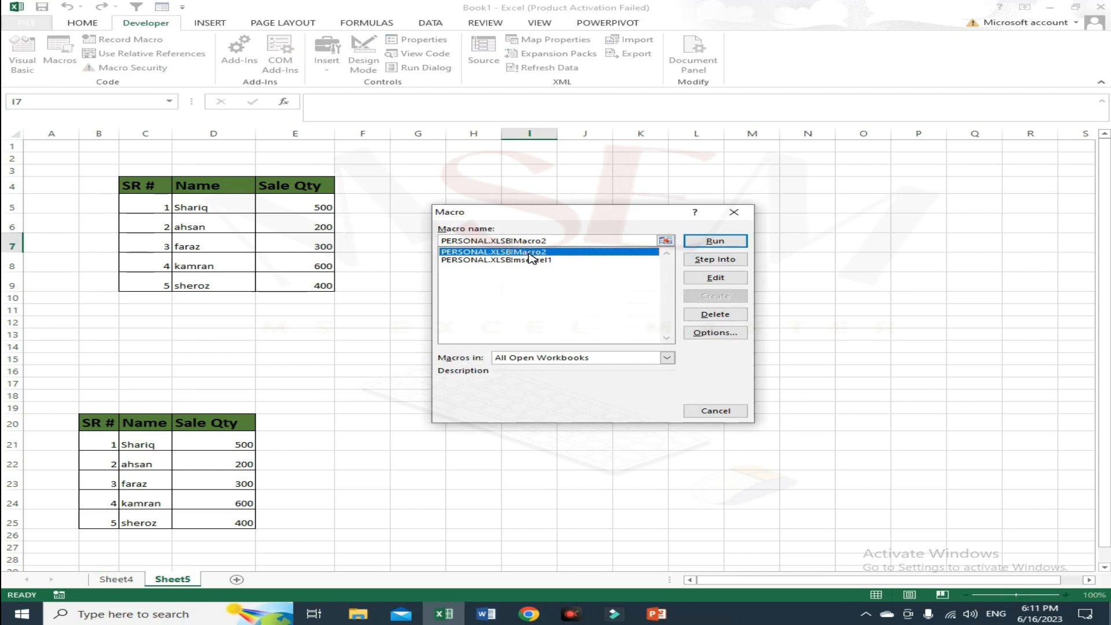
pyautogui.click(715, 241)
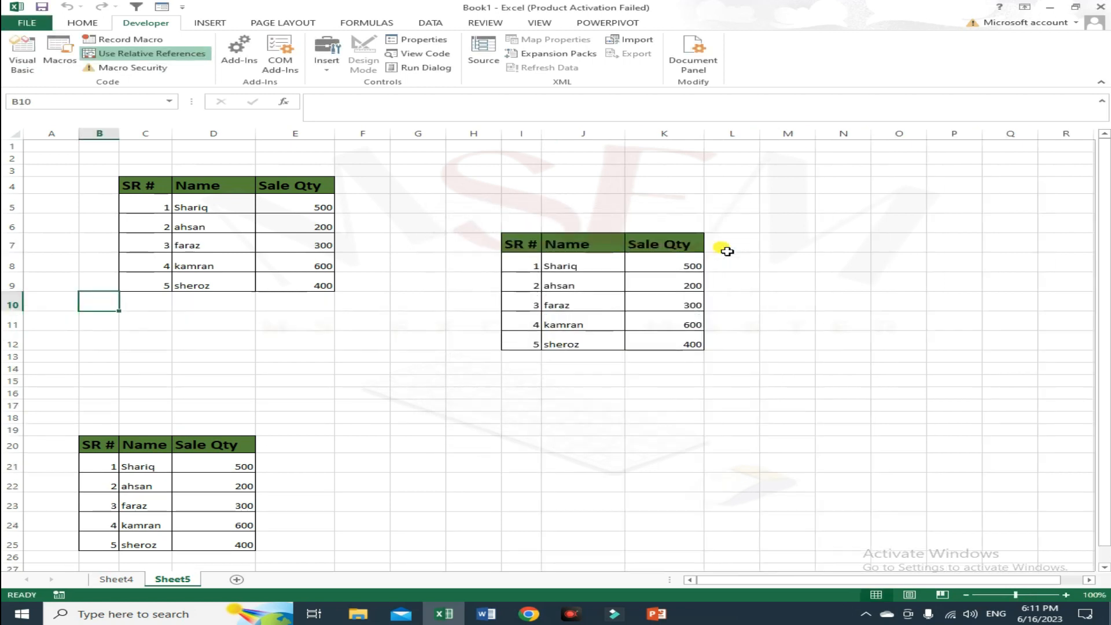
# Run Macro2 from cell I15 through the Macros dialog to add another table.
pyautogui.click(525, 386)
pyautogui.click(60, 54)
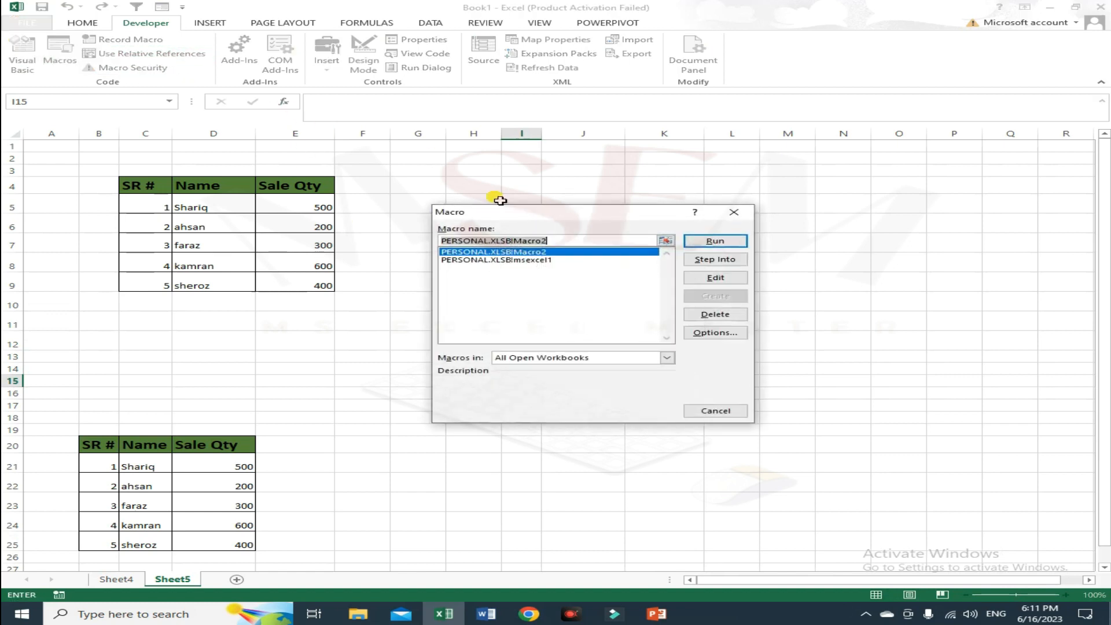
pyautogui.click(718, 242)
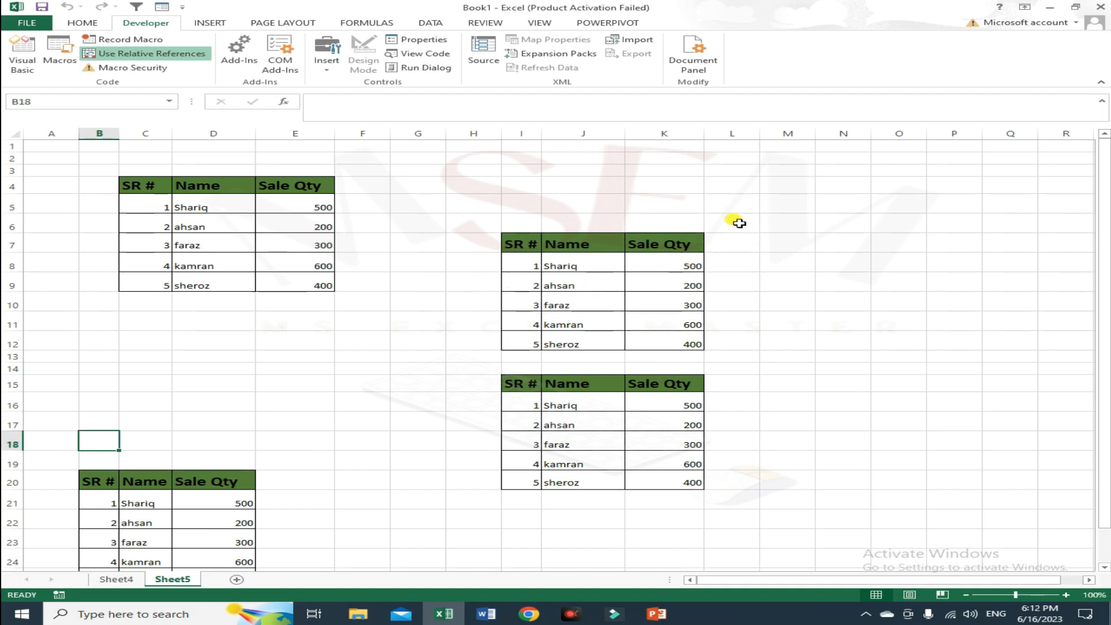
# Run the msexcel1 macro on Sheet5 to place its table at A1.
pyautogui.click(61, 62)
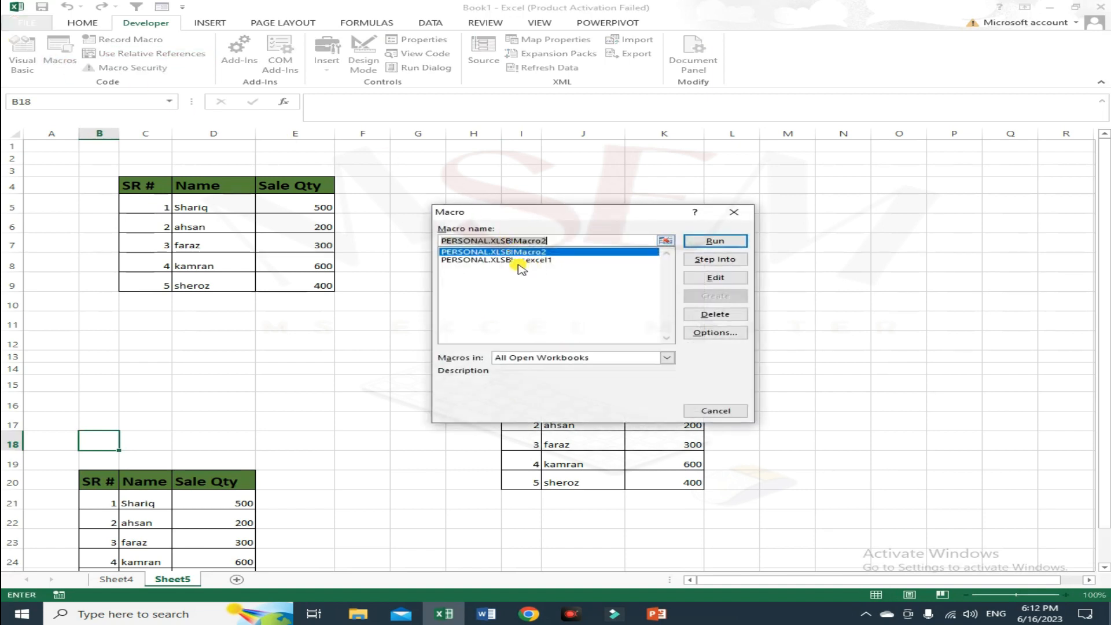
pyautogui.click(544, 261)
pyautogui.click(736, 244)
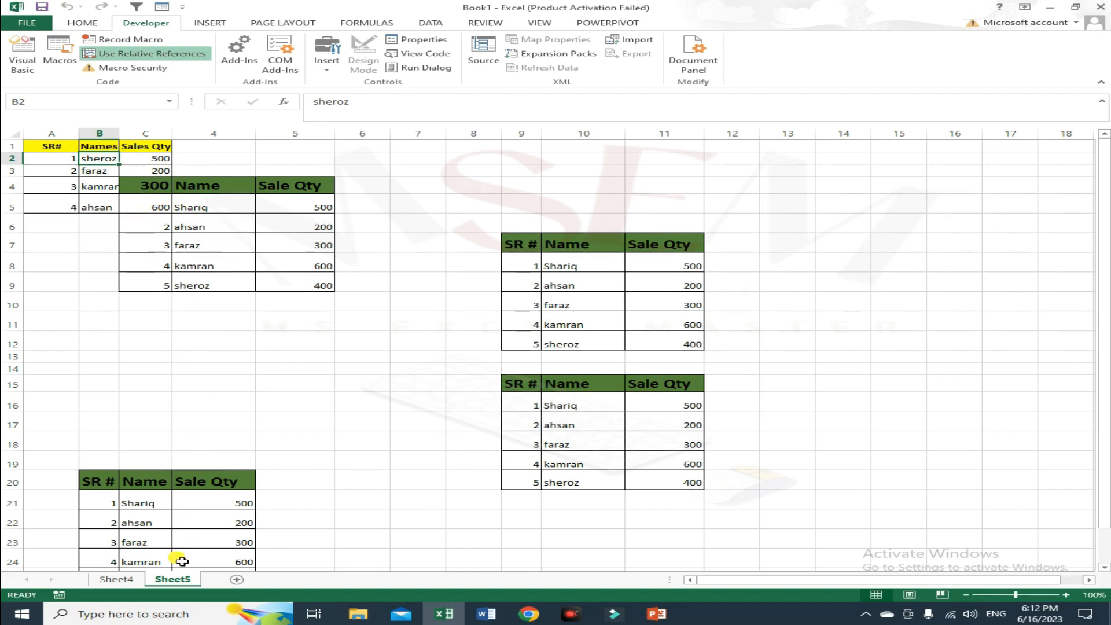
# Switch to Sheet4 and run the msexcel1 macro there from the Macros dialog.
pyautogui.click(116, 579)
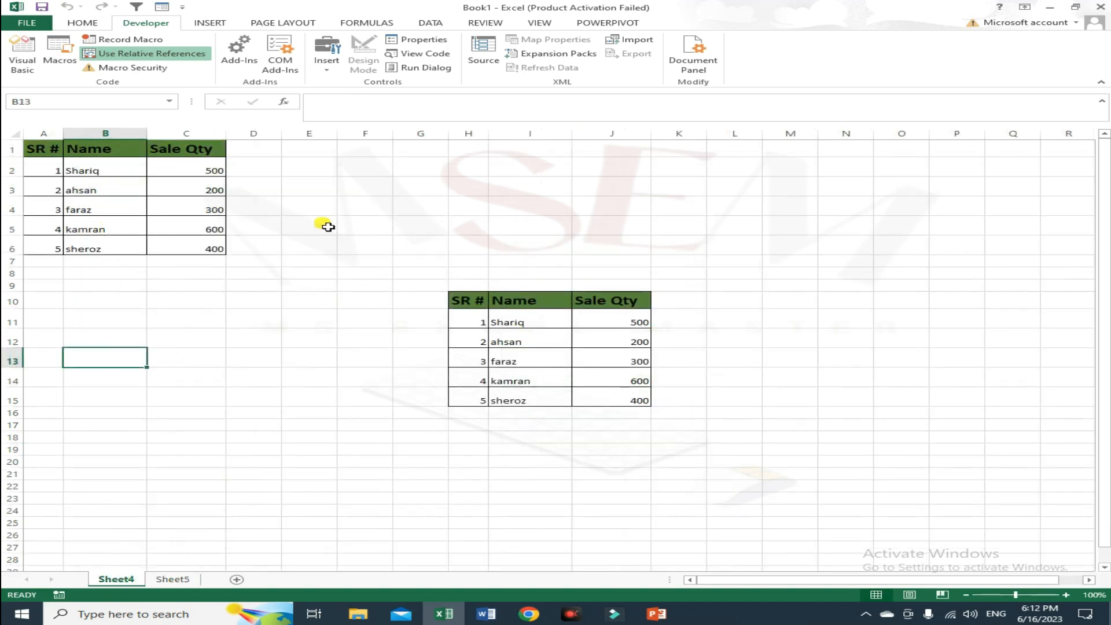
pyautogui.click(60, 54)
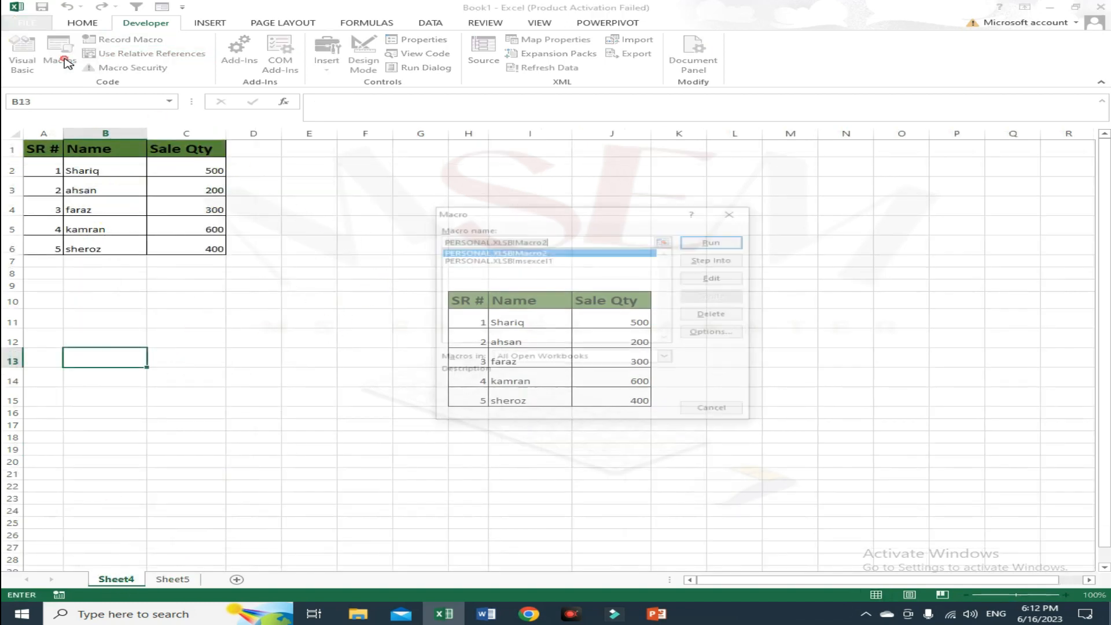
pyautogui.click(515, 260)
pyautogui.click(708, 240)
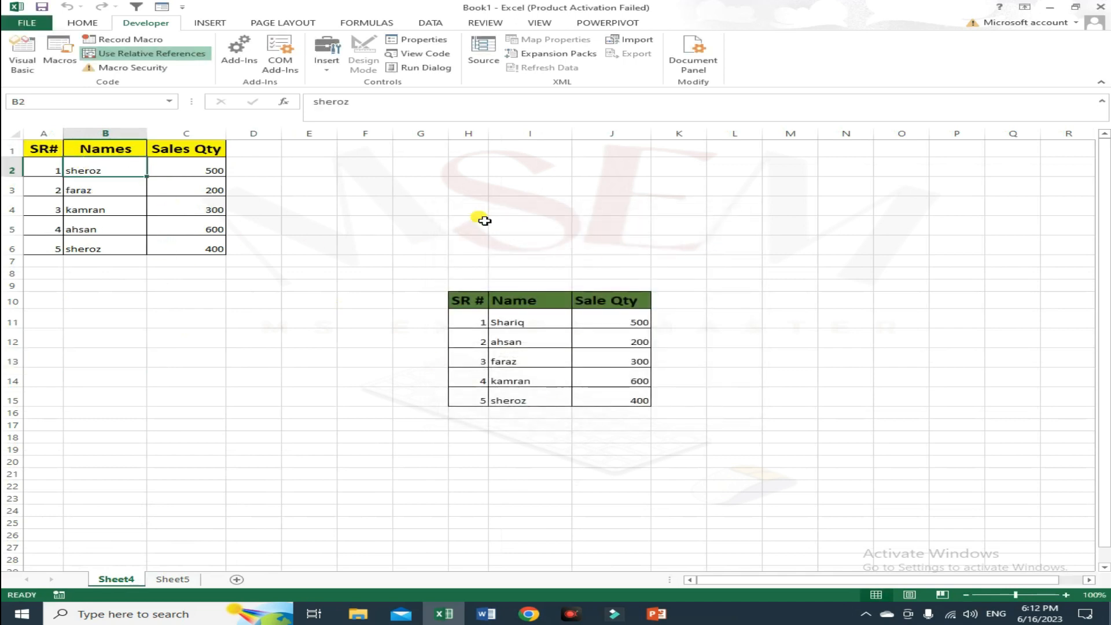
# Run the table macro from cell M5 on Sheet4 with its shortcut.
pyautogui.click(791, 237)
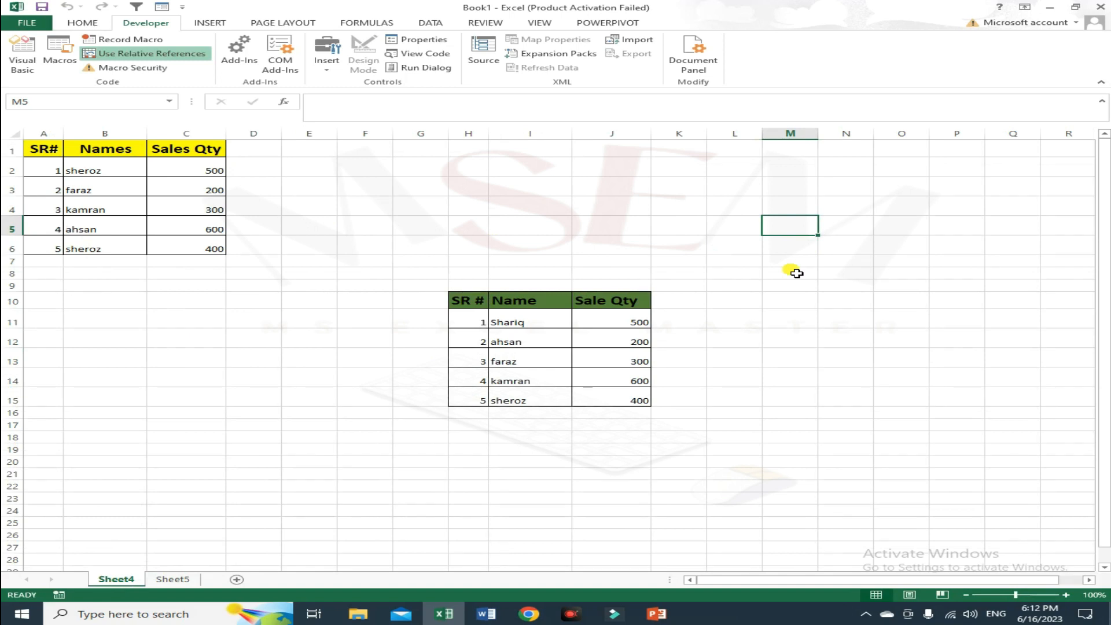
pyautogui.hotkey('ctrl', 'm')
pyautogui.scroll(-1, 799, 363)
pyautogui.scroll(1, 636, 342)
pyautogui.click(196, 379)
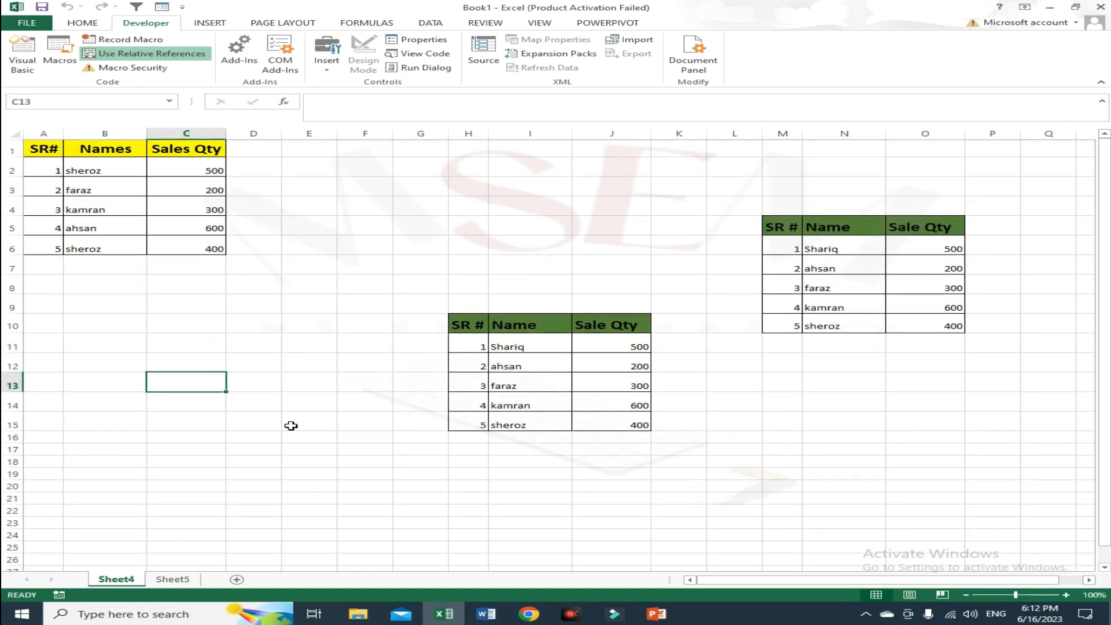
# Add a new sheet after Sheet5 and run the msexcel1 macro on it with its shortcut.
pyautogui.click(173, 579)
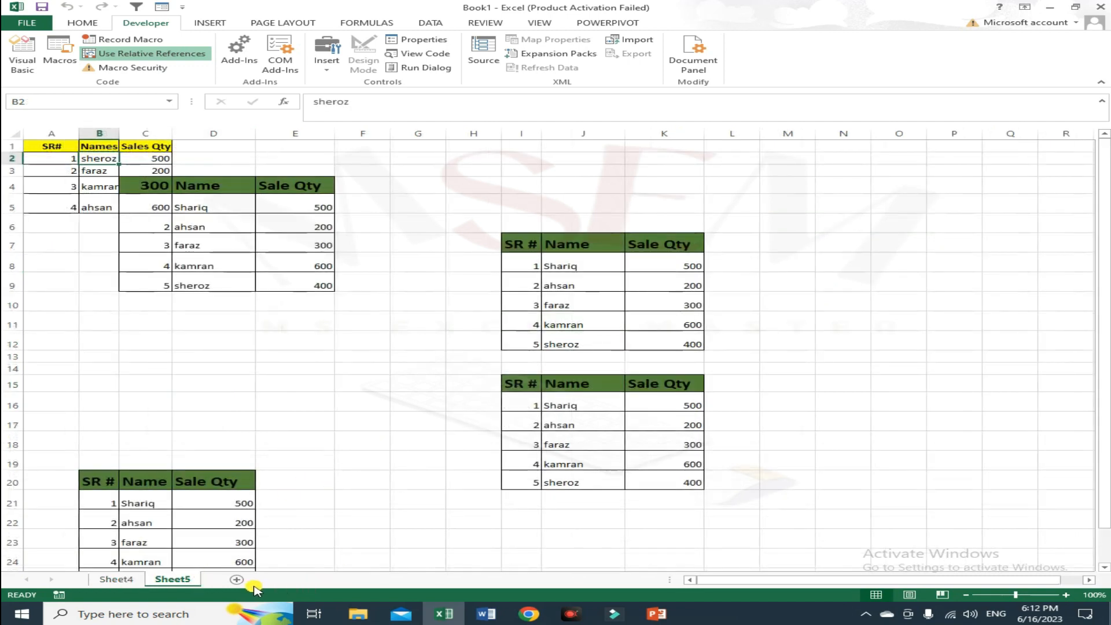
pyautogui.click(236, 579)
pyautogui.click(329, 268)
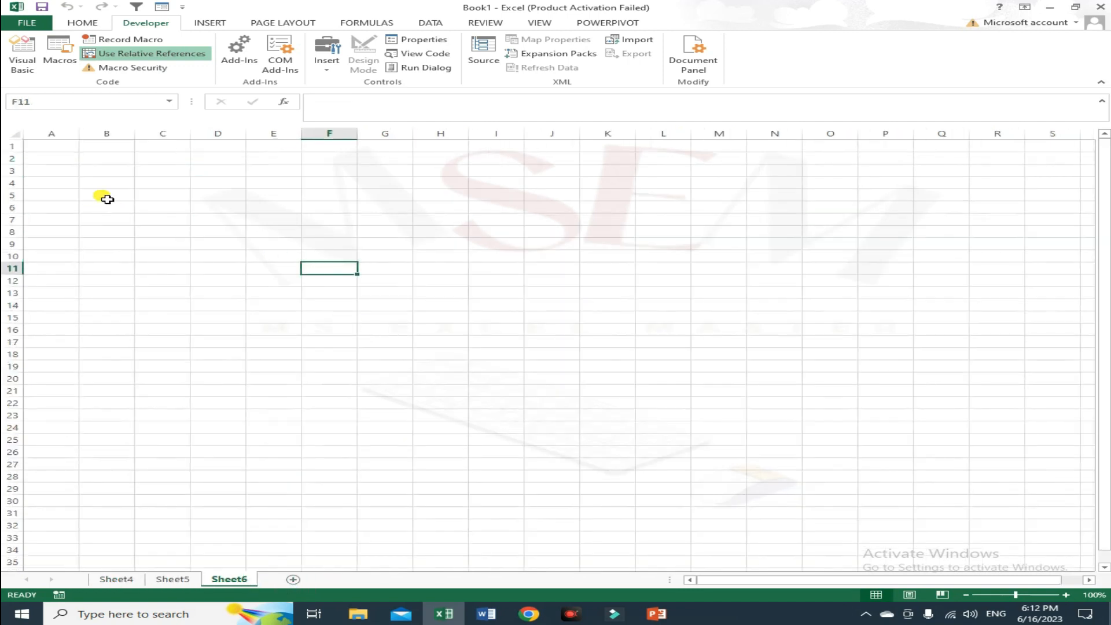
pyautogui.hotkey('ctrl', 'q')
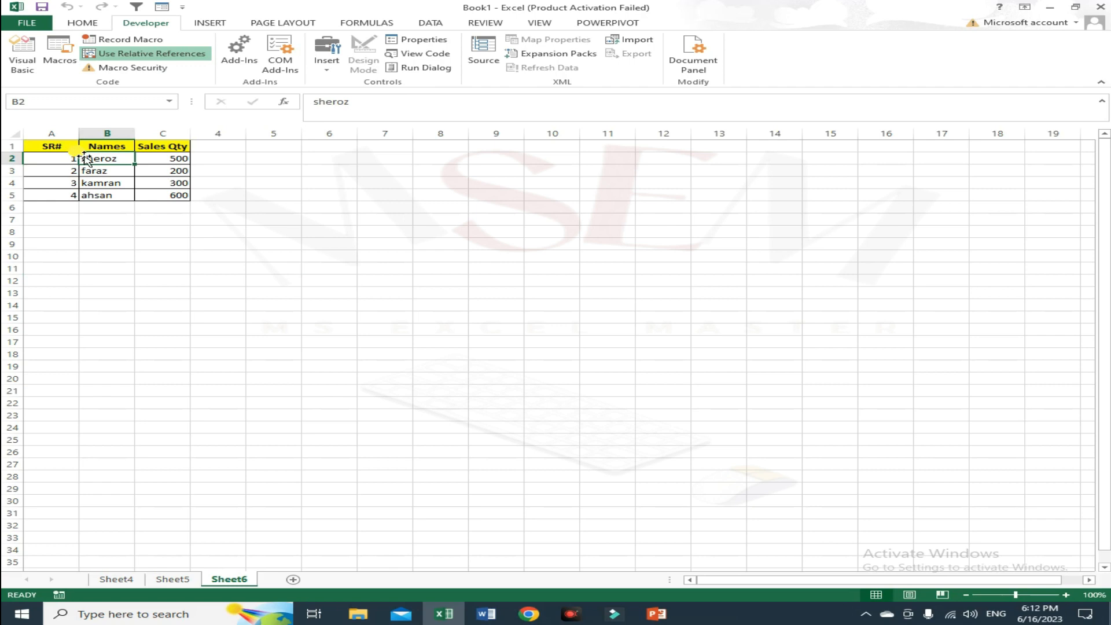
# Run the relative table macro from cells I7 and I17 on the new sheet.
pyautogui.click(517, 231)
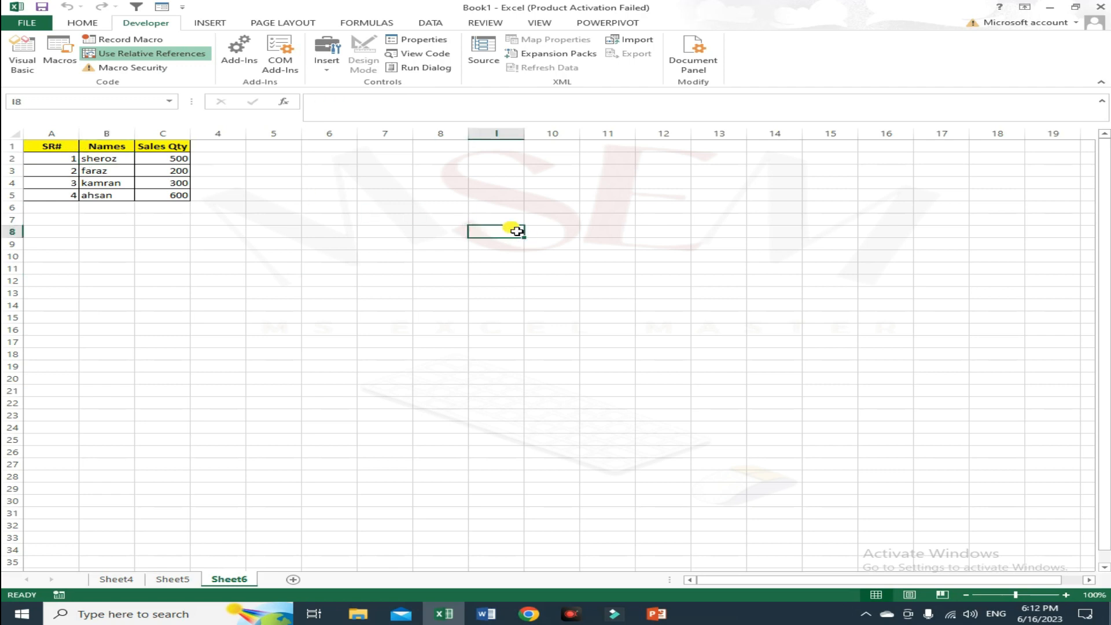
pyautogui.hotkey('ctrl', 'q')
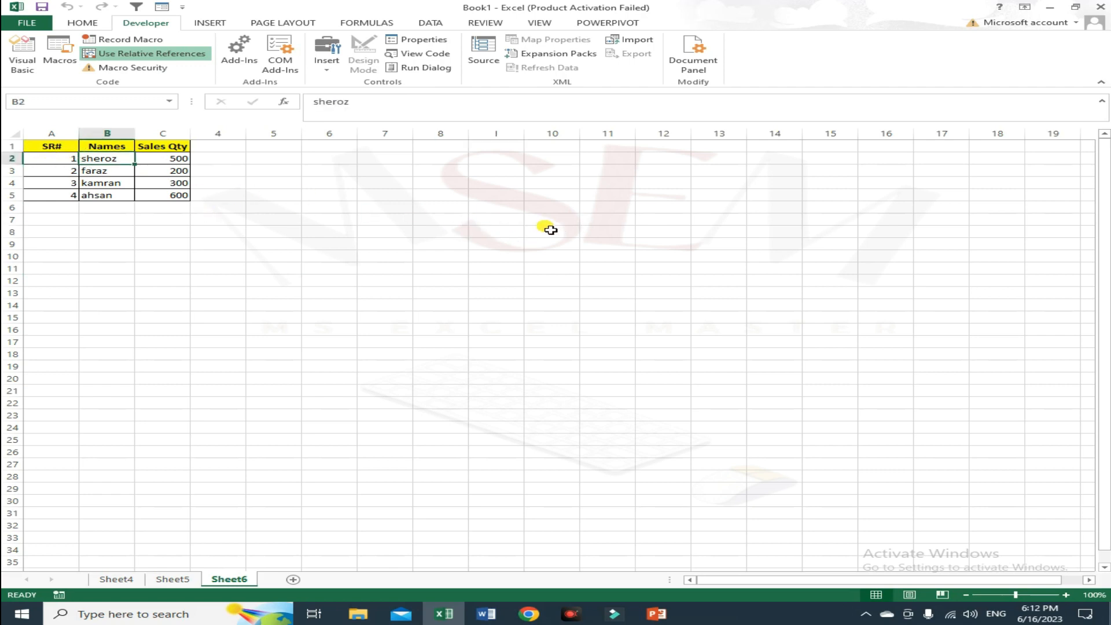
pyautogui.click(512, 220)
pyautogui.hotkey('ctrl', 'q')
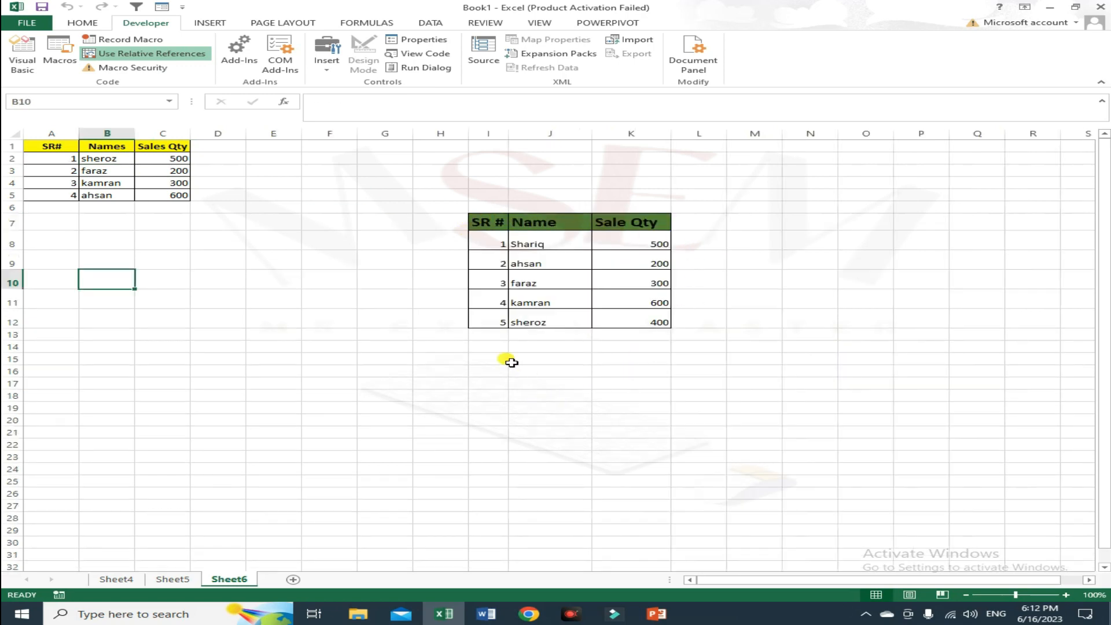
pyautogui.click(493, 385)
pyautogui.hotkey('ctrl', 'q')
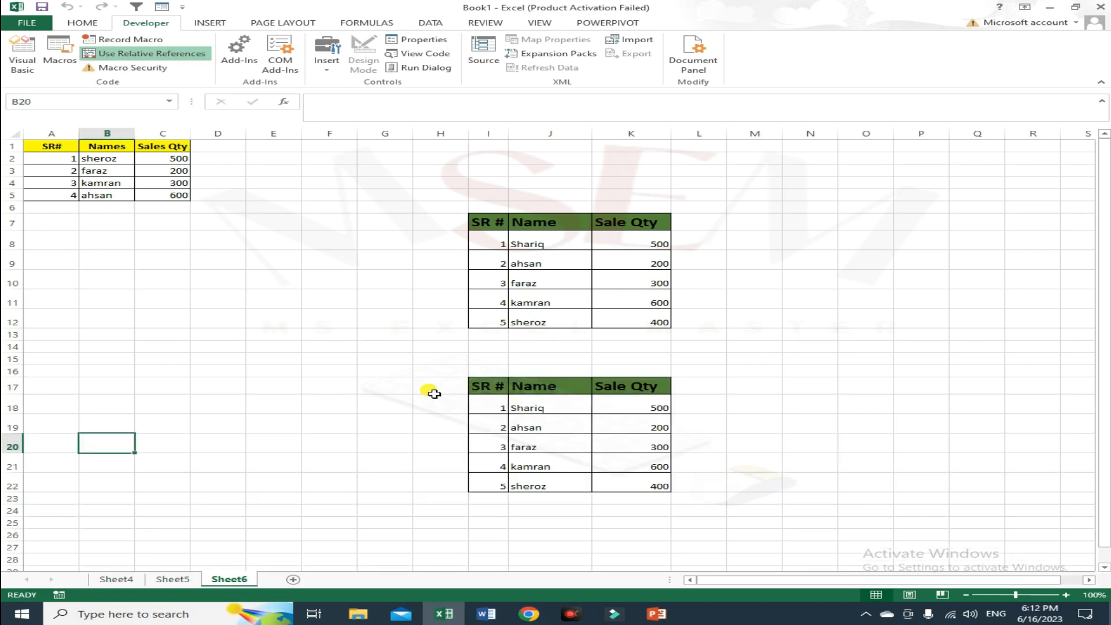
# Select cells in row 9 and toggle the Use Relative References option.
pyautogui.moveTo(197, 264); pyautogui.dragTo(163, 264)
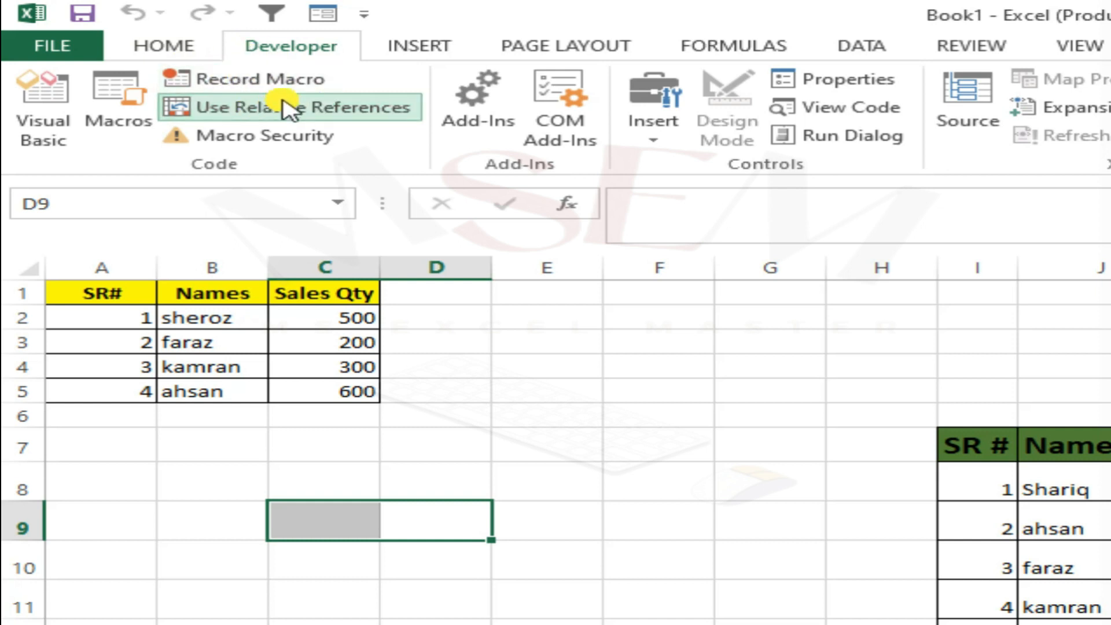
pyautogui.click(305, 106)
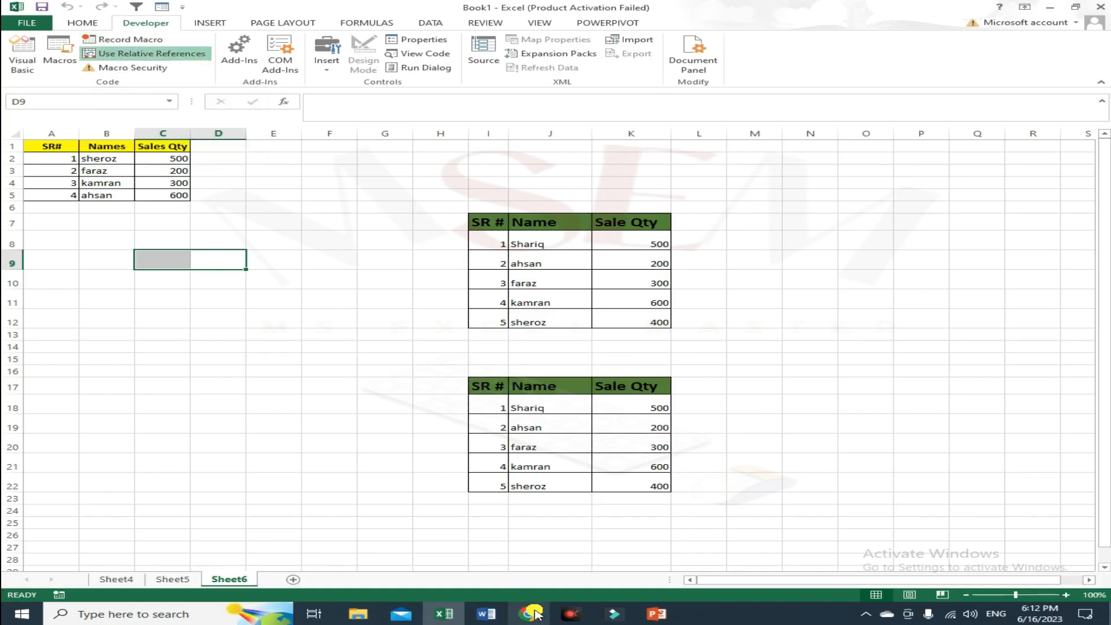
# Switch to Chrome and browse the MS Excel Master channel's video list.
pyautogui.click(528, 614)
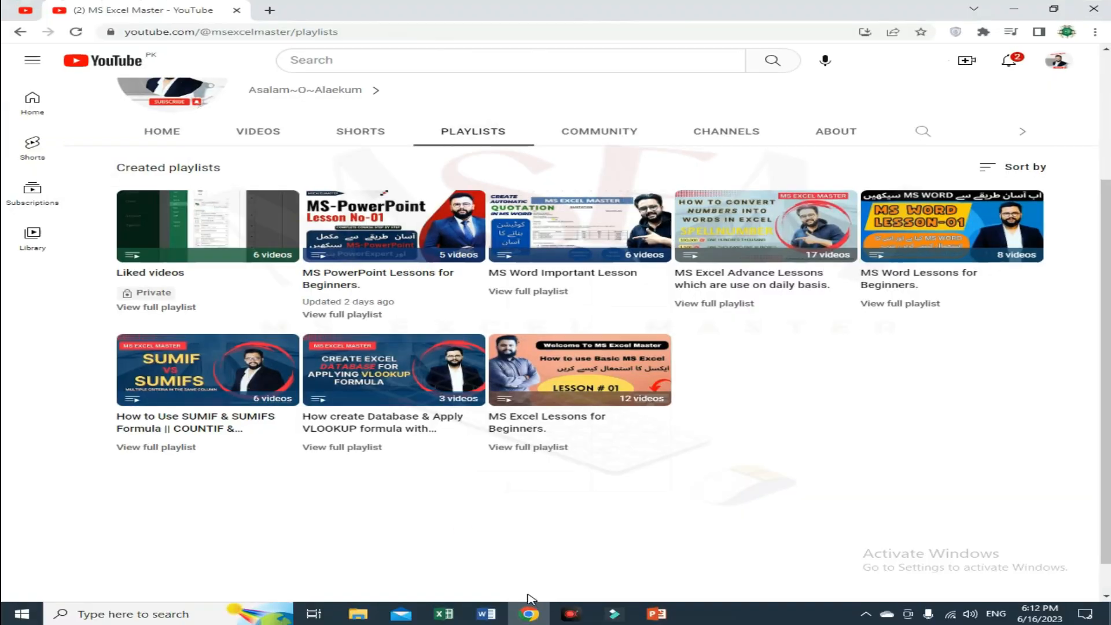
pyautogui.click(258, 131)
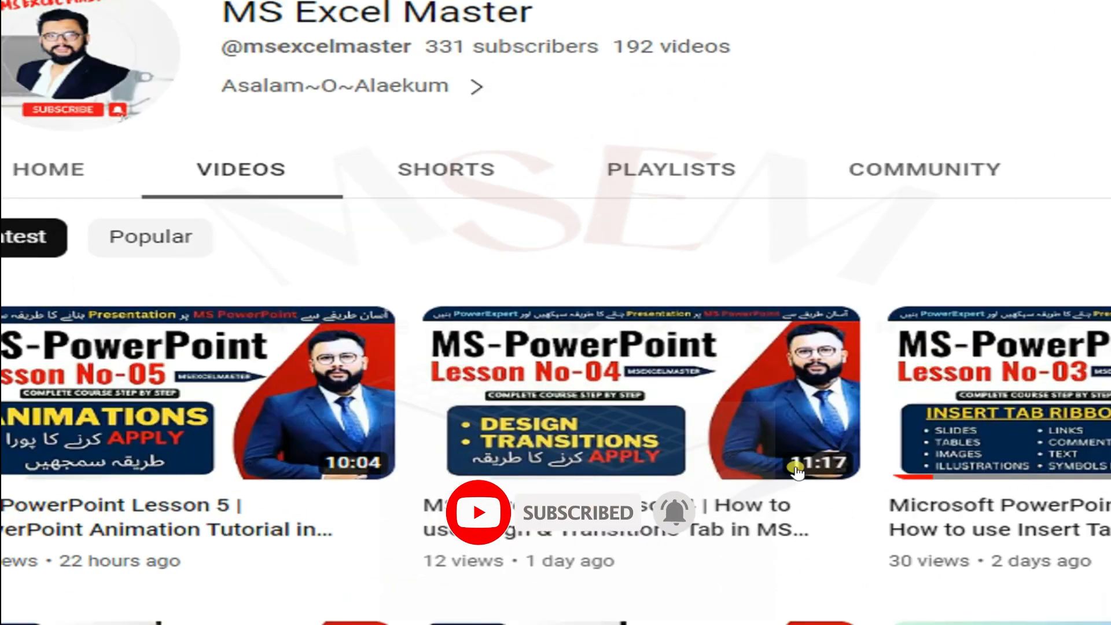
pyautogui.scroll(-3, 723, 474)
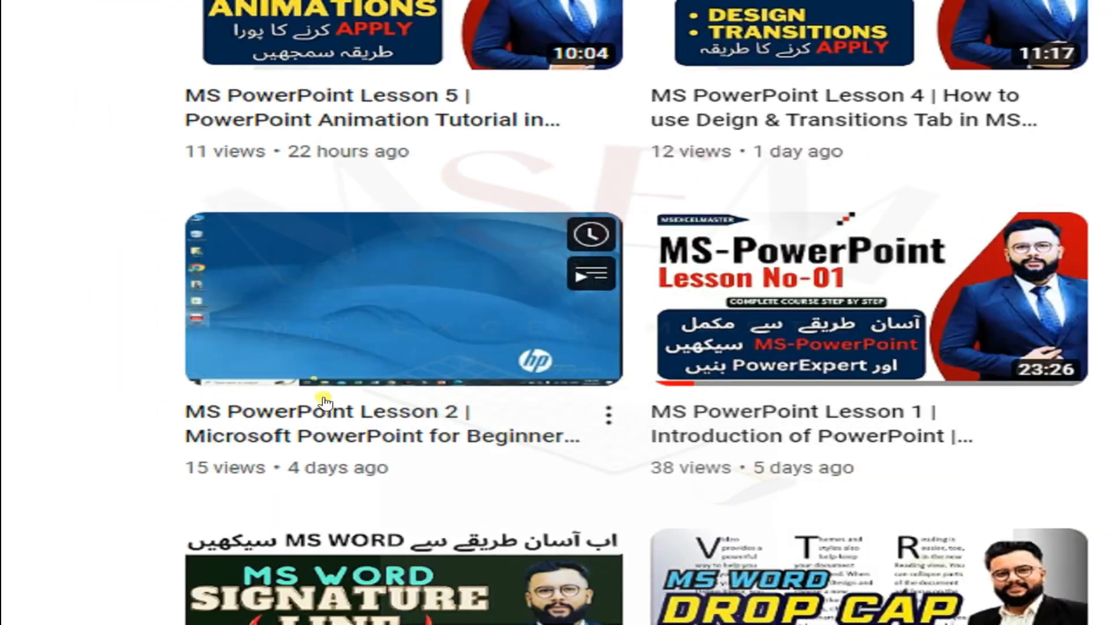
pyautogui.scroll(-3, 330, 393)
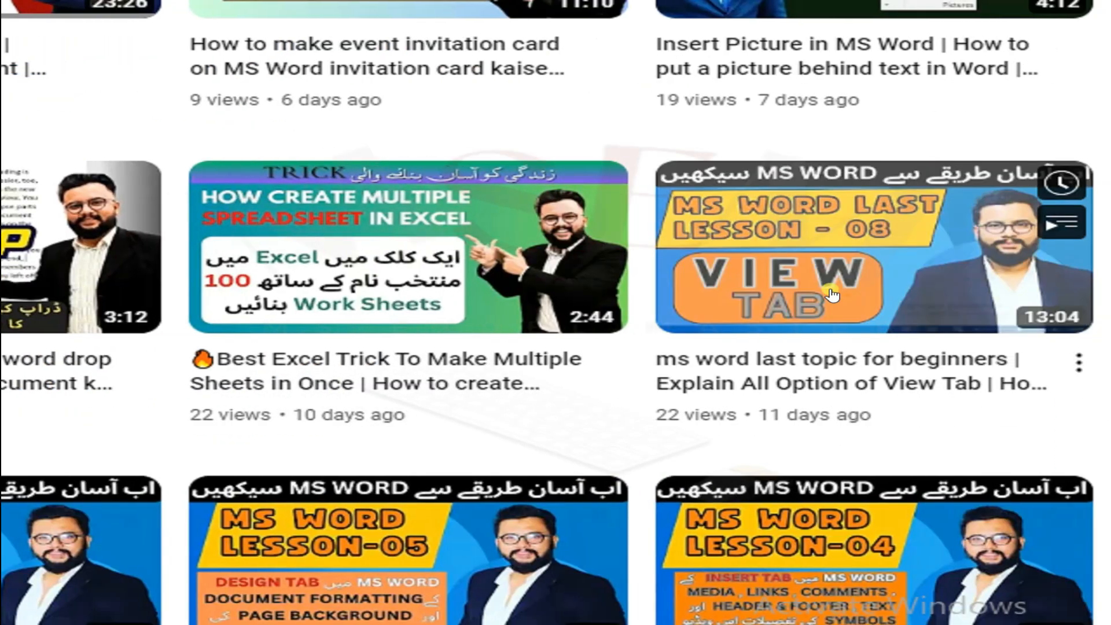
pyautogui.scroll(-2, 776, 402)
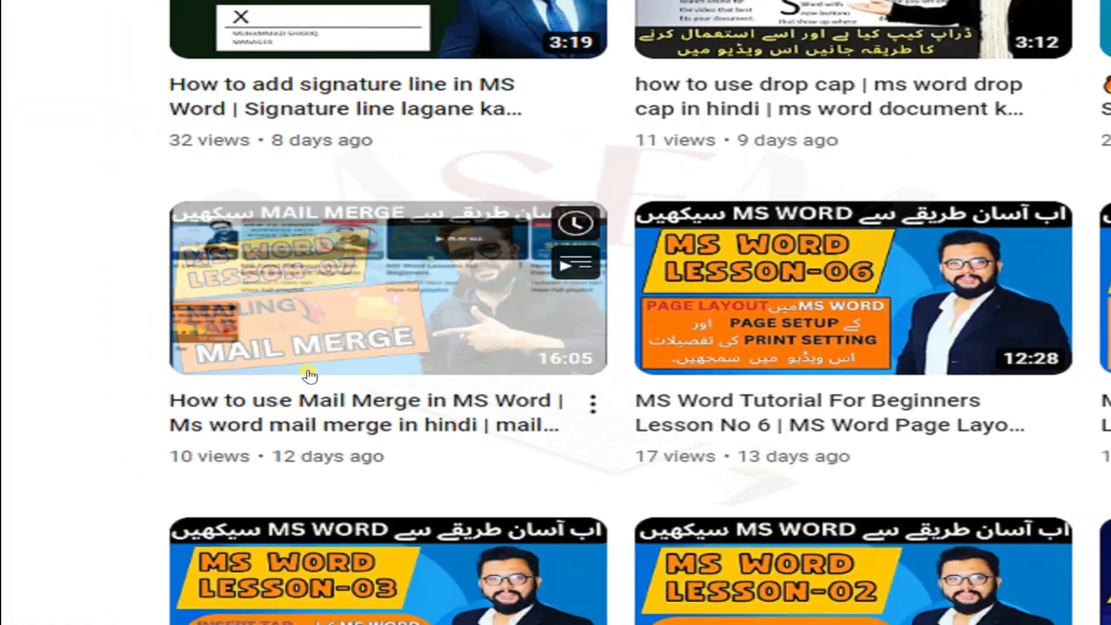
pyautogui.scroll(-2, 310, 376)
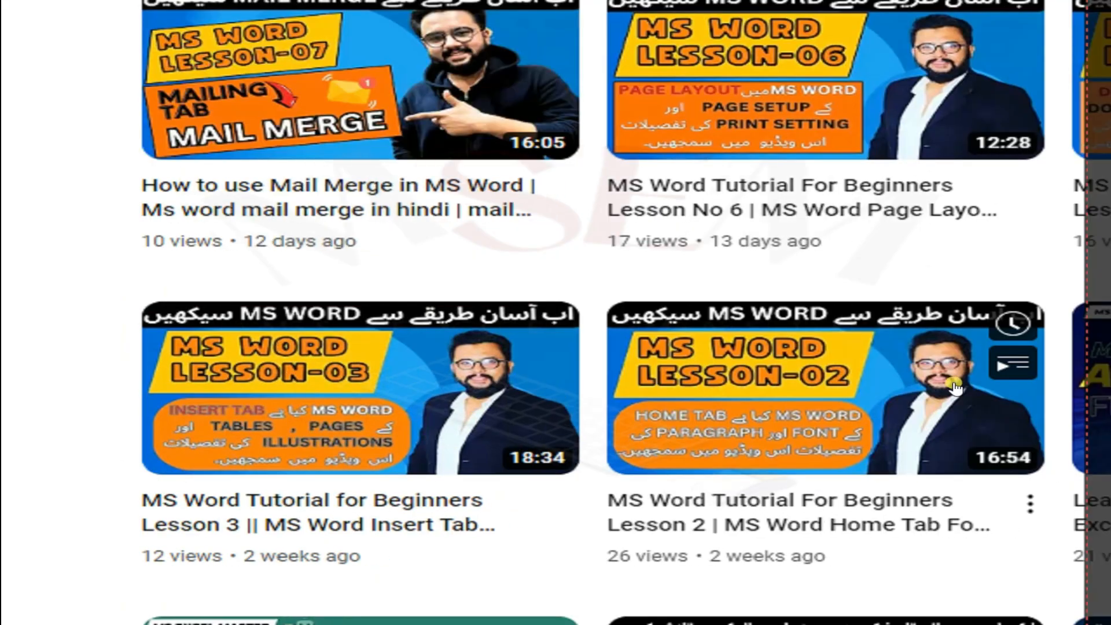